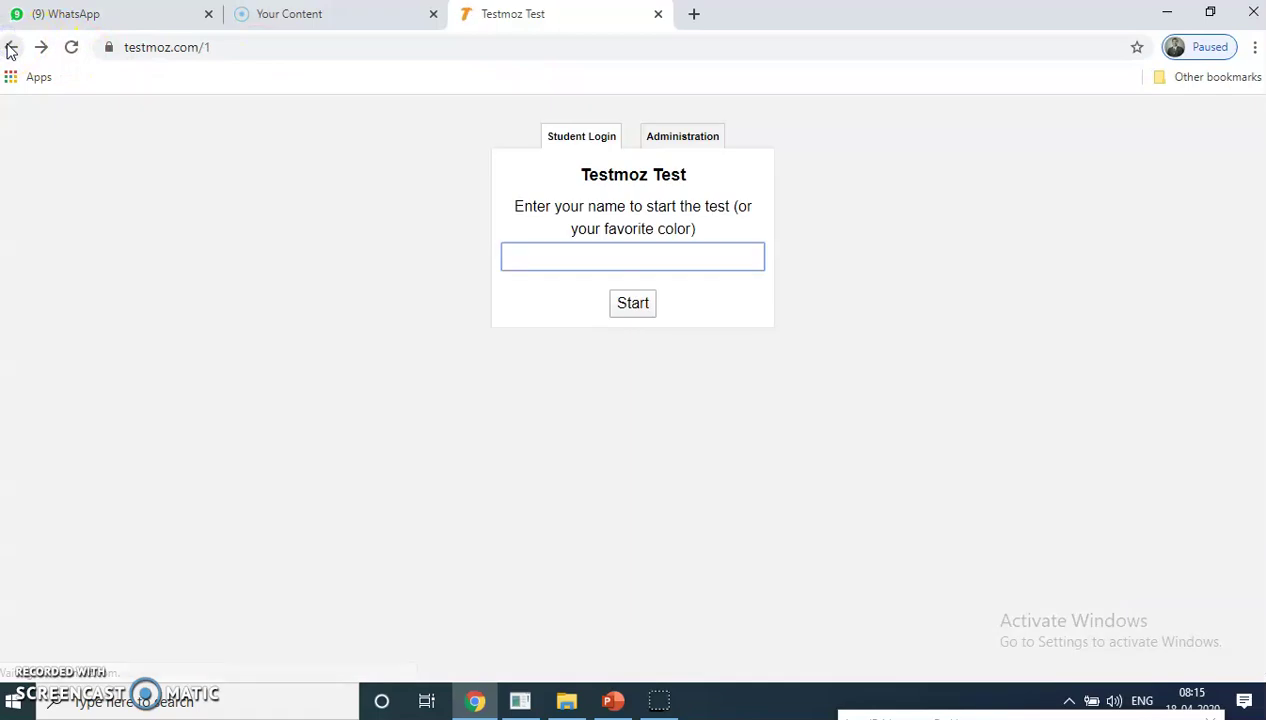
Go back from the demo test's login page to the Testmoz home page
{"action": "left_click", "coordinate": [11, 47]}
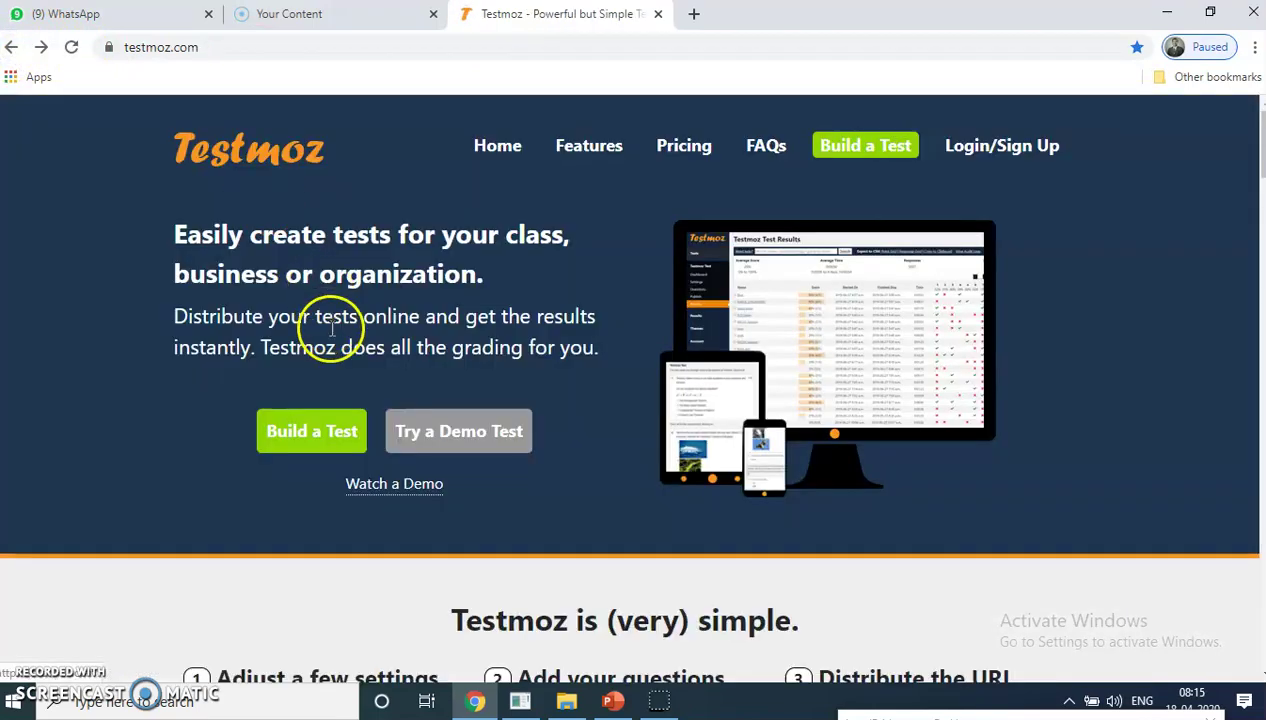
Start building a new test named 'Pharmaceutical Jurisprudence'
{"action": "left_click", "coordinate": [300, 440]}
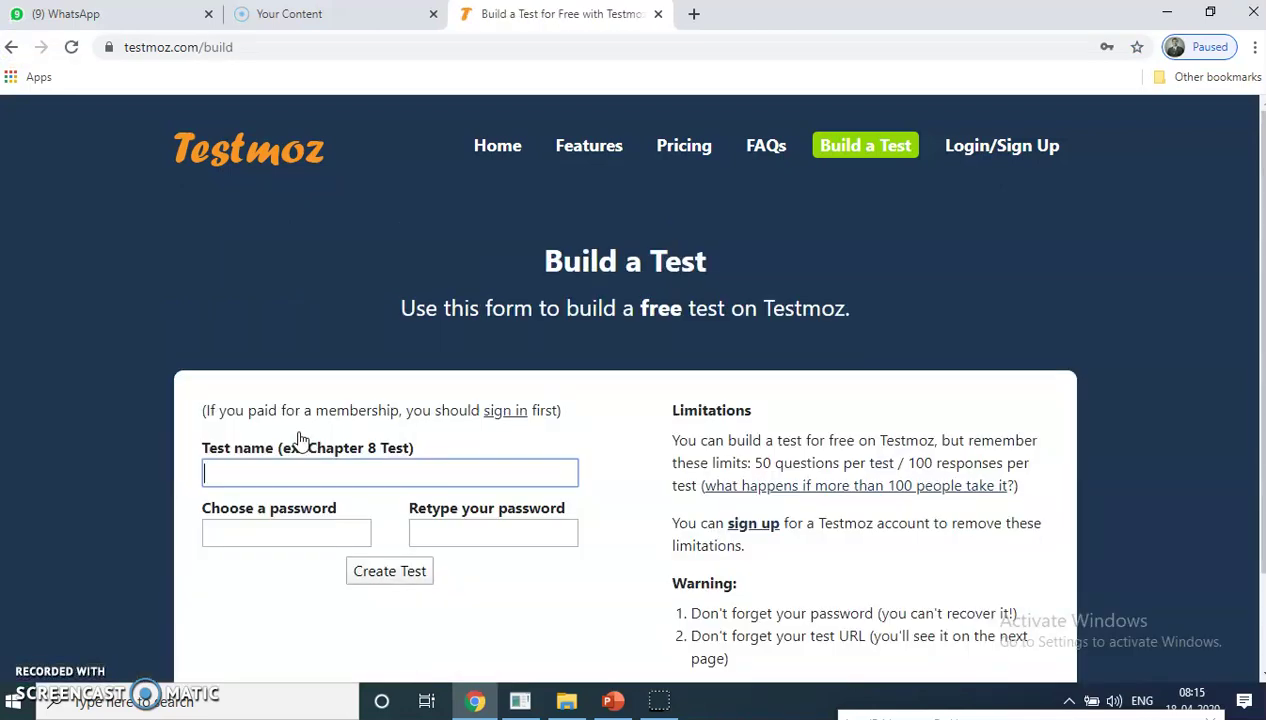
{"action": "left_click", "coordinate": [262, 462]}
{"action": "type", "text": "Ph"}
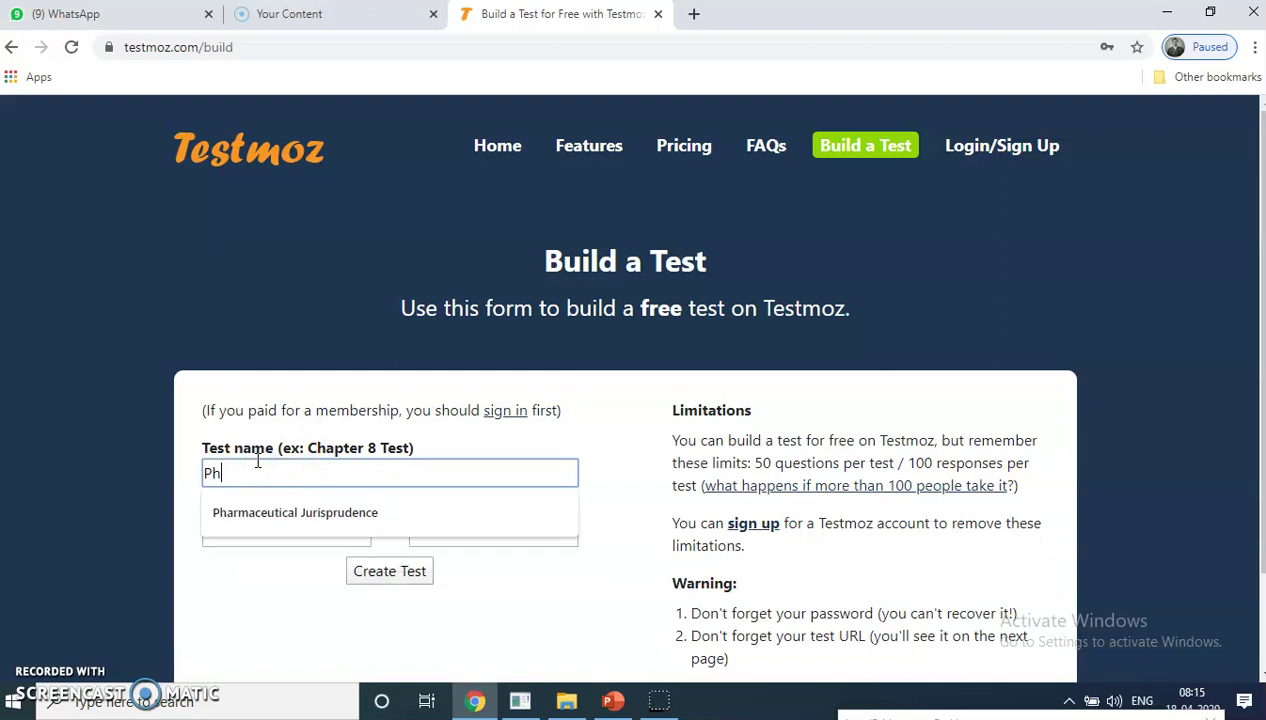
{"action": "type", "text": "a"}
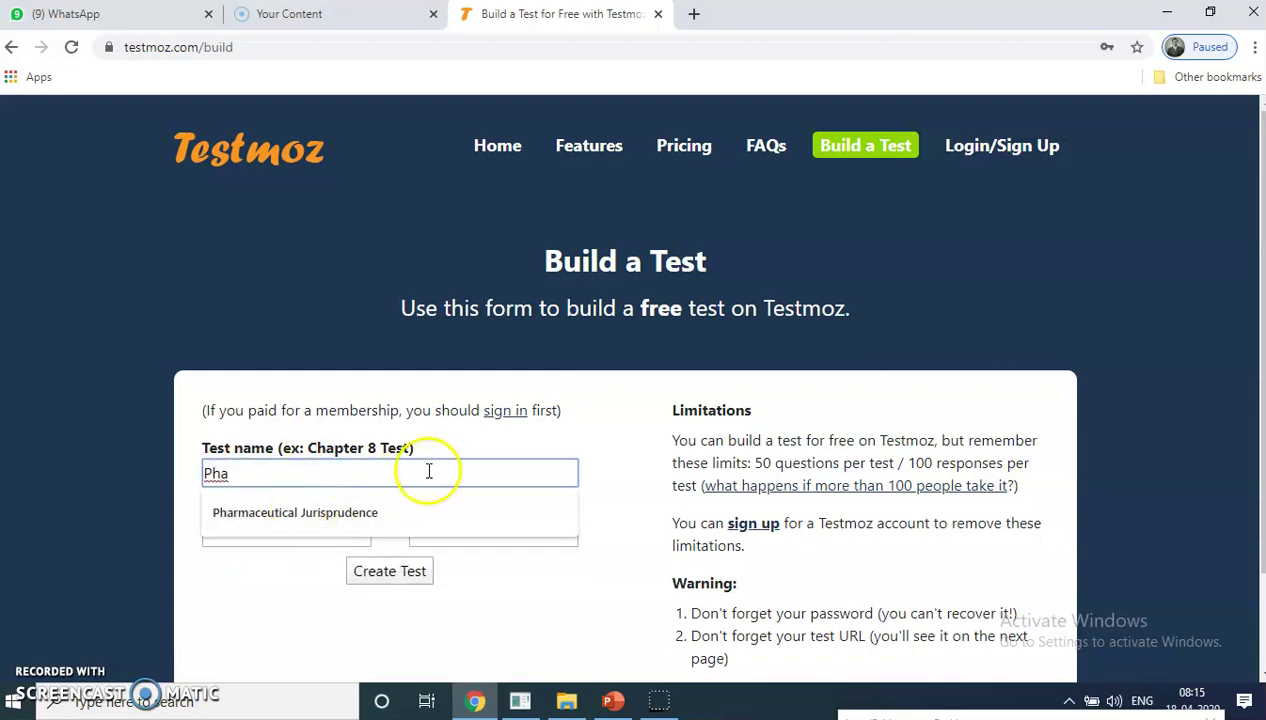
{"action": "left_click", "coordinate": [341, 514]}
Enter and confirm the test password, then create the test
{"action": "left_click", "coordinate": [240, 541]}
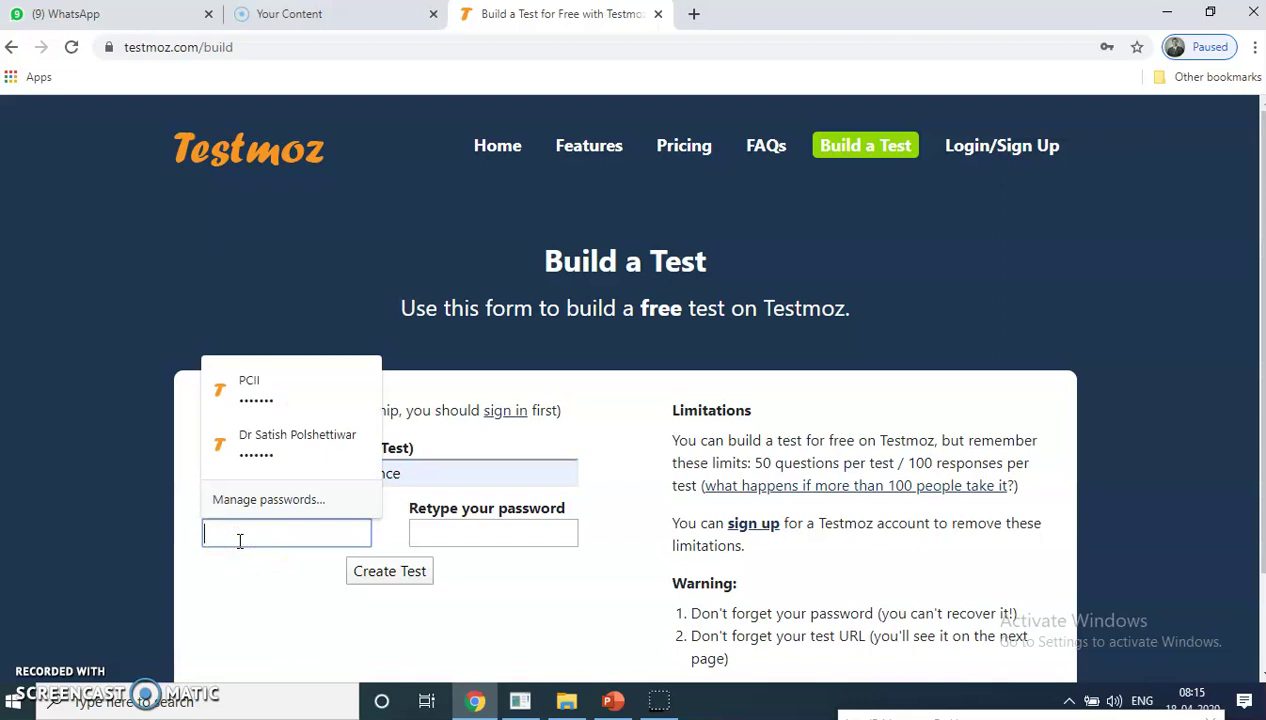
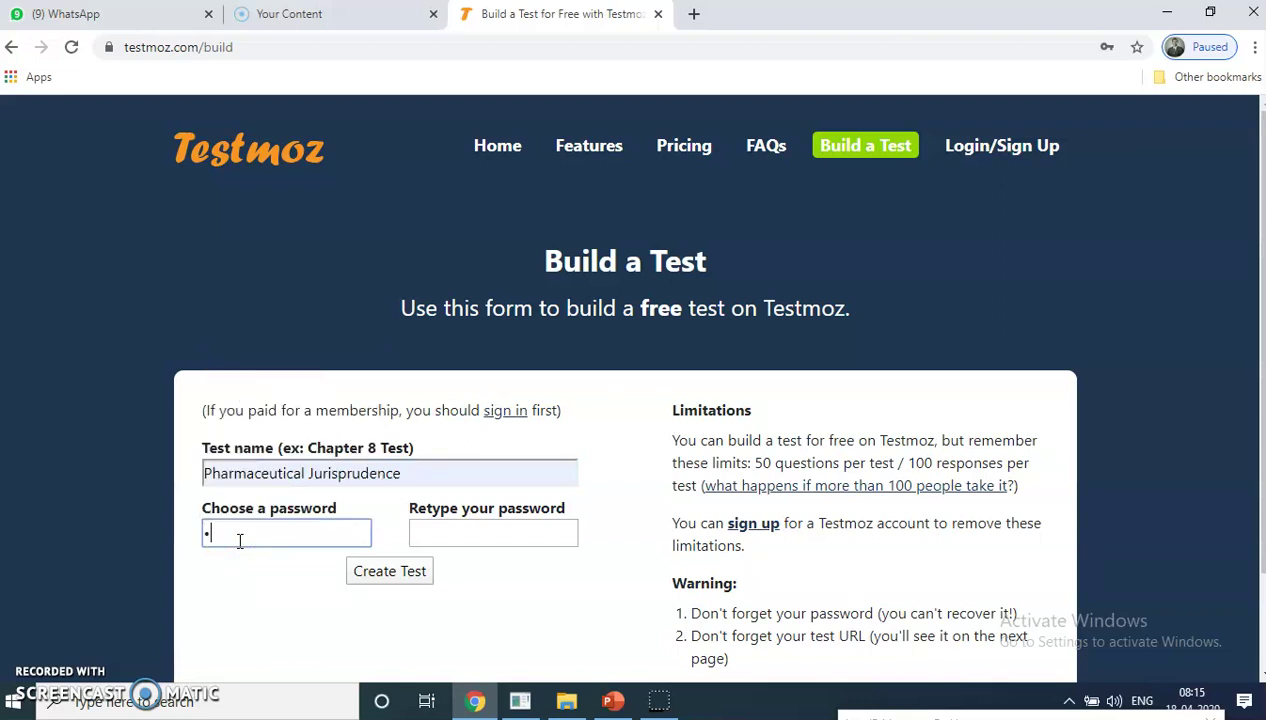
{"action": "left_click", "coordinate": [240, 541]}
{"action": "left_click", "coordinate": [444, 531]}
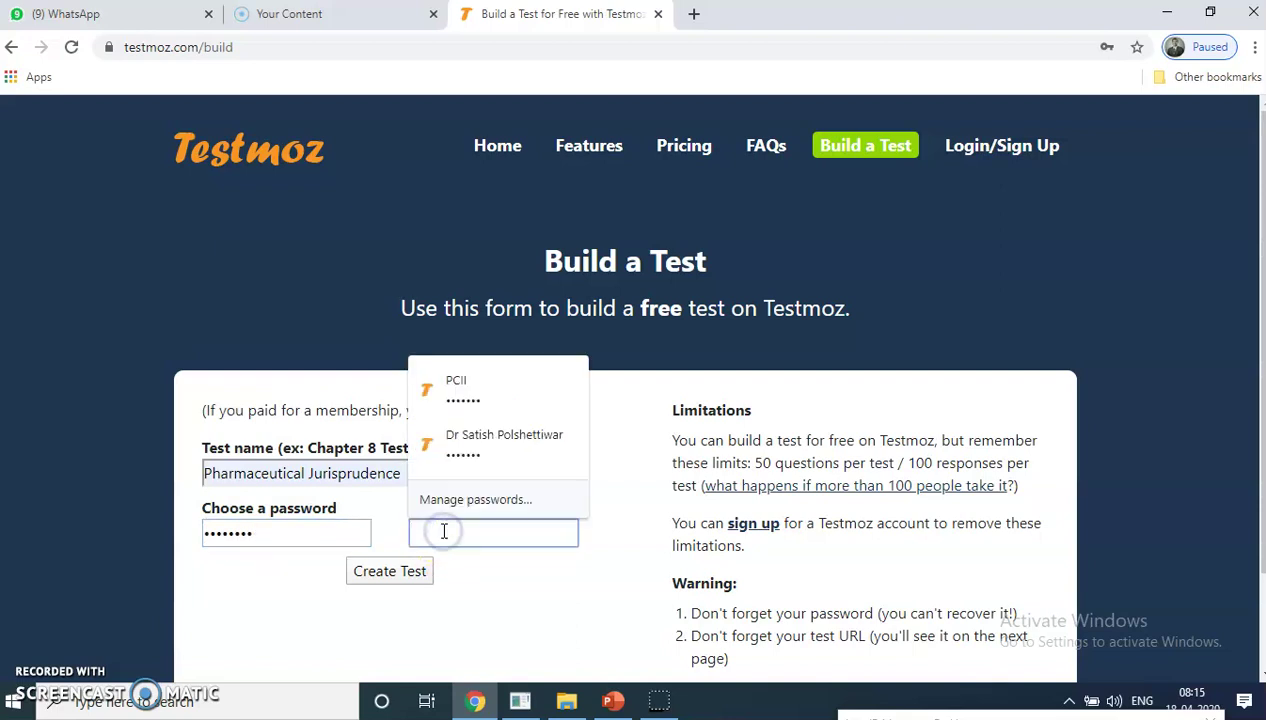
{"action": "left_click", "coordinate": [381, 574]}
{"action": "left_click", "coordinate": [381, 574]}
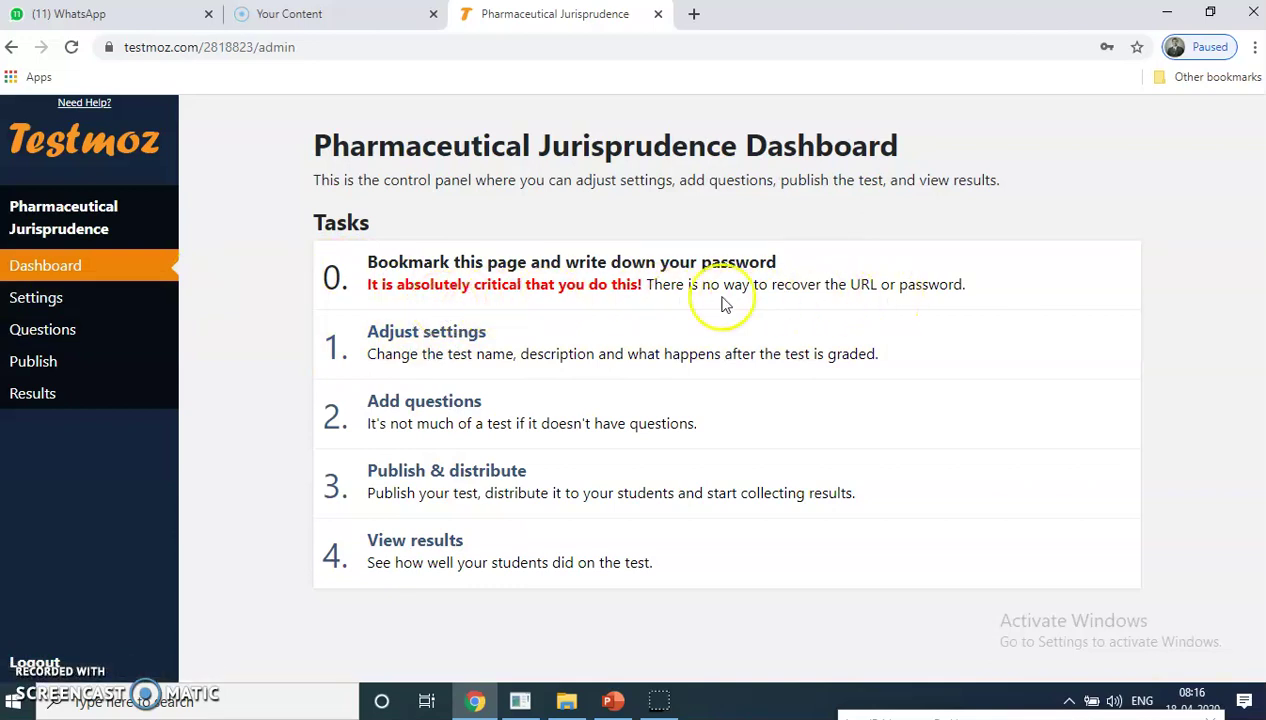
In settings, set the introduction to 'All question are compulsory' and choose Testmoz Corporate Blues colours
{"action": "left_click", "coordinate": [418, 334]}
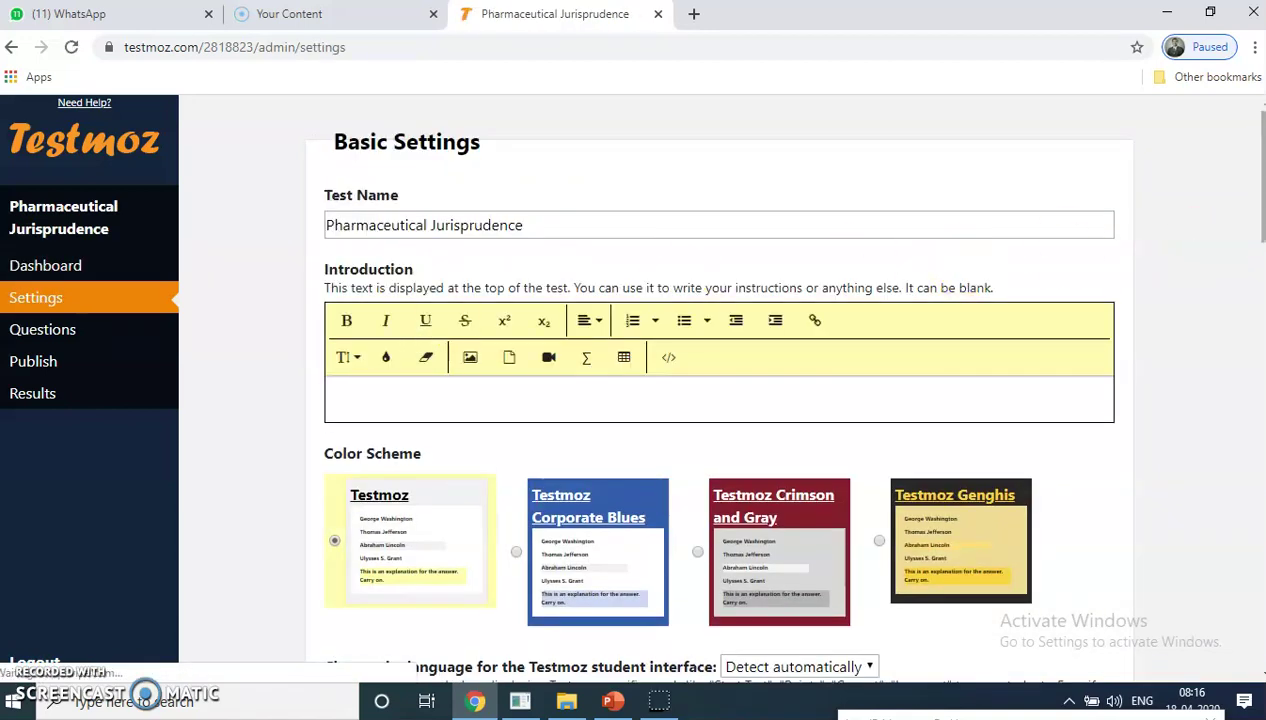
{"action": "scroll", "coordinate": [718, 385], "scroll_direction": "down", "scroll_amount": 3}
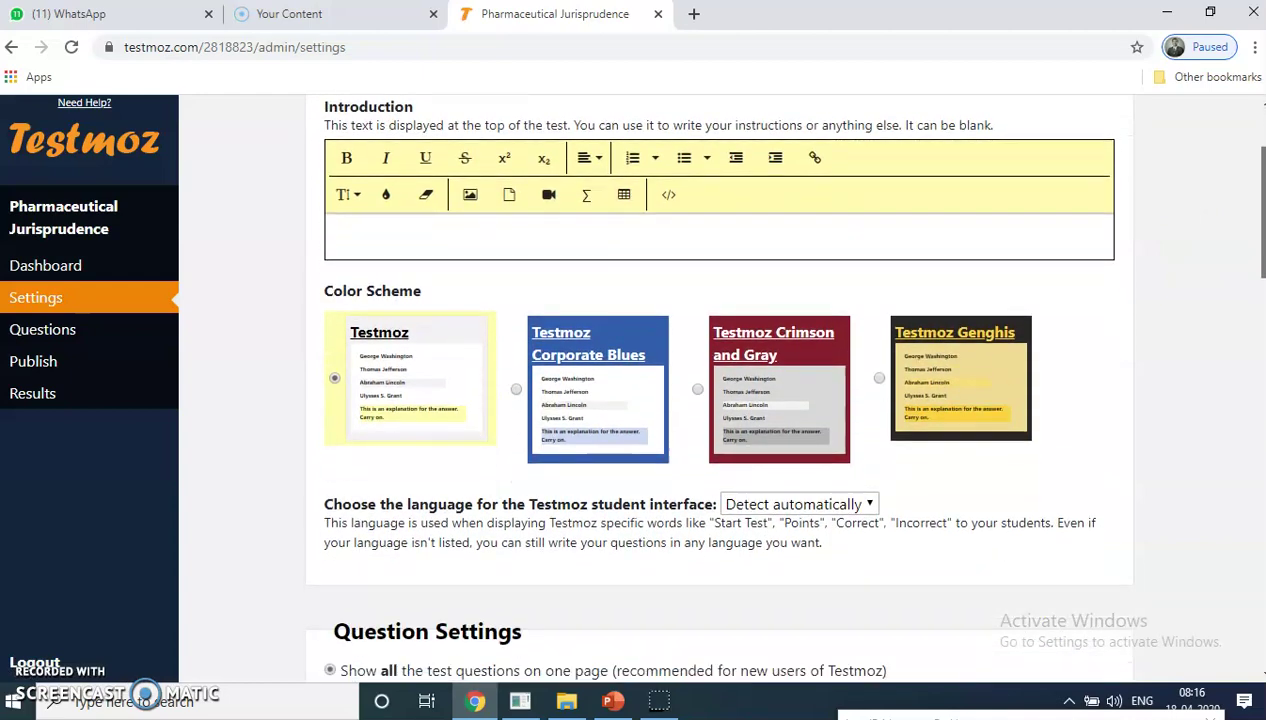
{"action": "scroll", "coordinate": [1260, 205], "scroll_direction": "down", "scroll_amount": 2}
{"action": "scroll", "coordinate": [1260, 205], "scroll_direction": "up", "scroll_amount": 4}
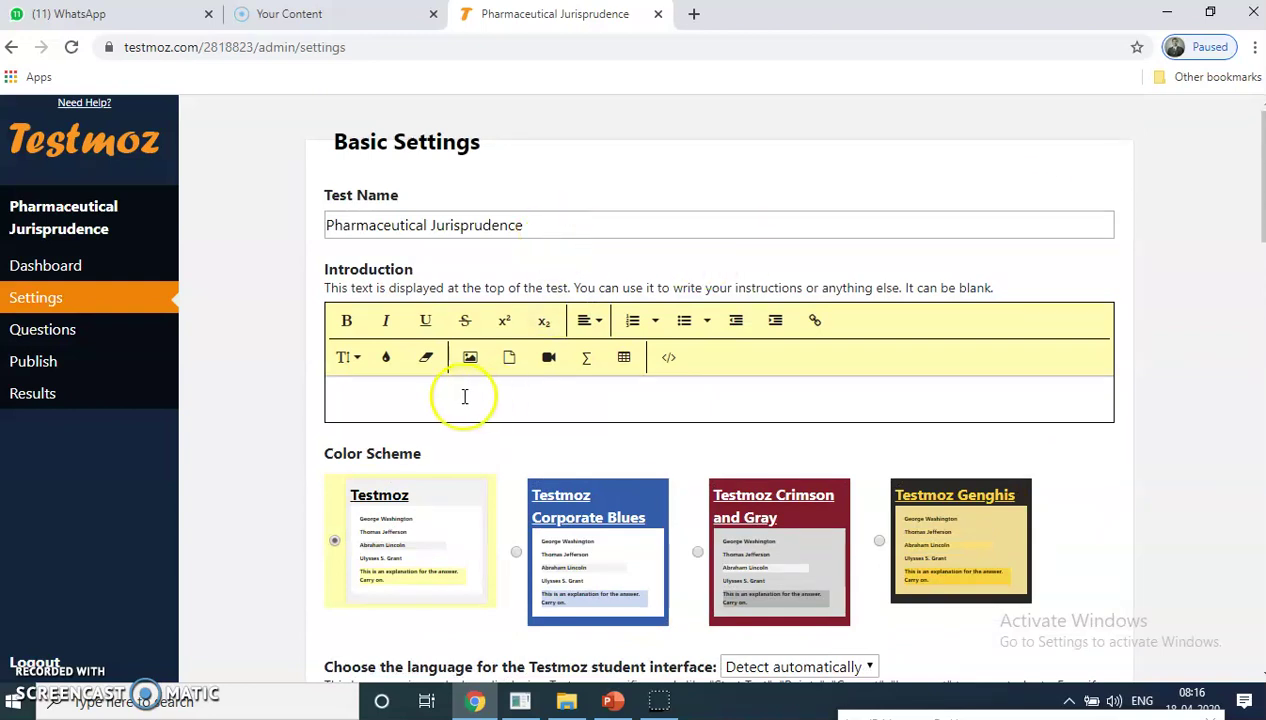
{"action": "left_click", "coordinate": [398, 399]}
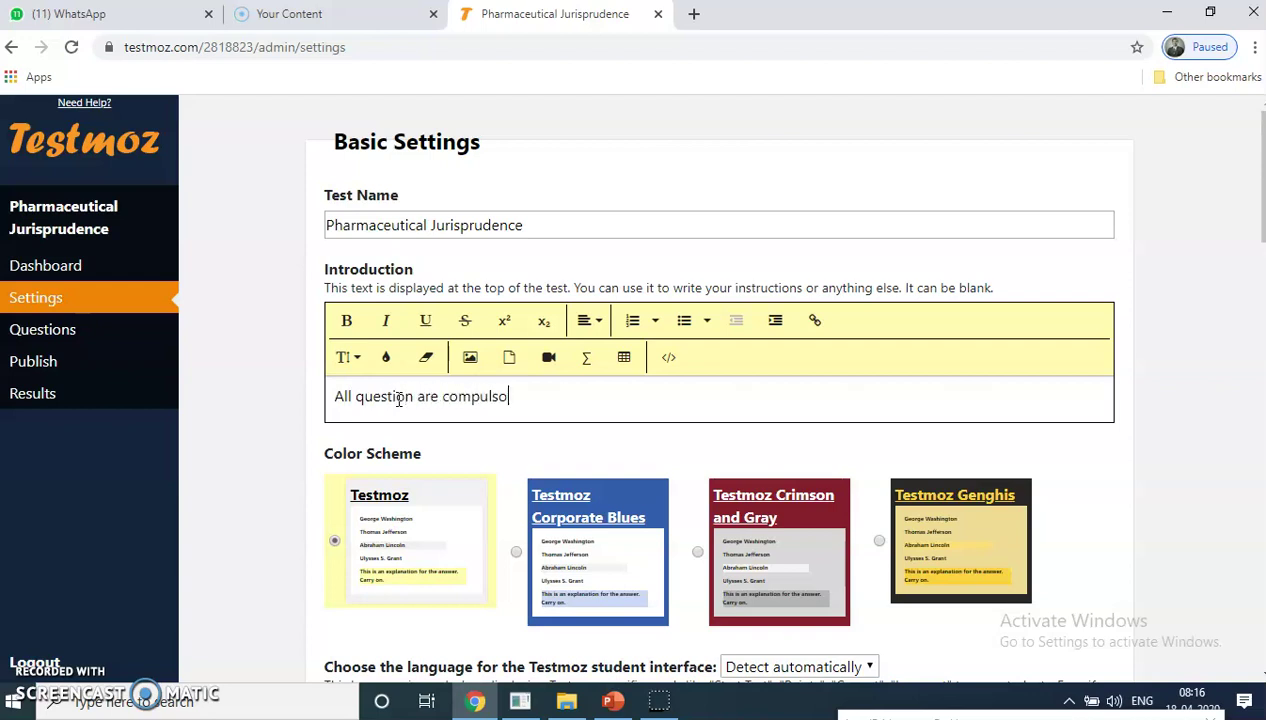
{"action": "left_click", "coordinate": [509, 412]}
{"action": "left_click", "coordinate": [446, 402]}
{"action": "left_click", "coordinate": [516, 551]}
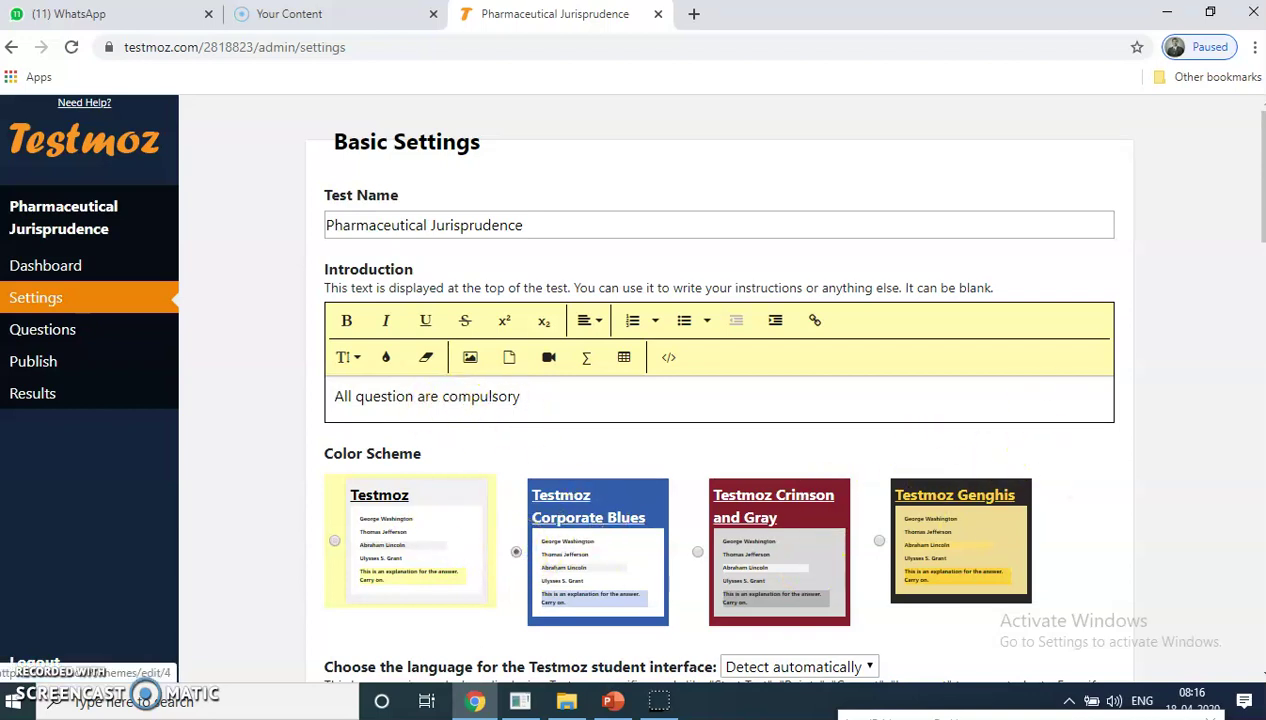
{"action": "scroll", "coordinate": [511, 422], "scroll_direction": "down", "scroll_amount": 2}
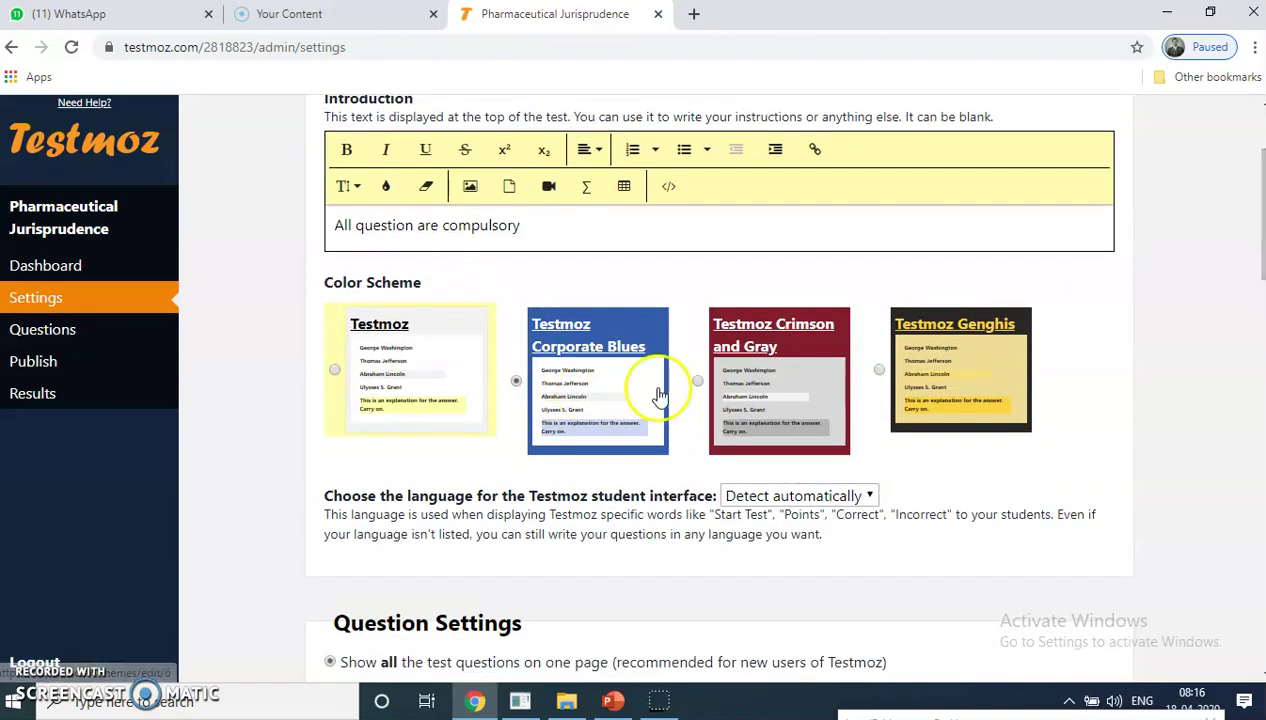
{"action": "scroll", "coordinate": [333, 340], "scroll_direction": "down", "scroll_amount": 4}
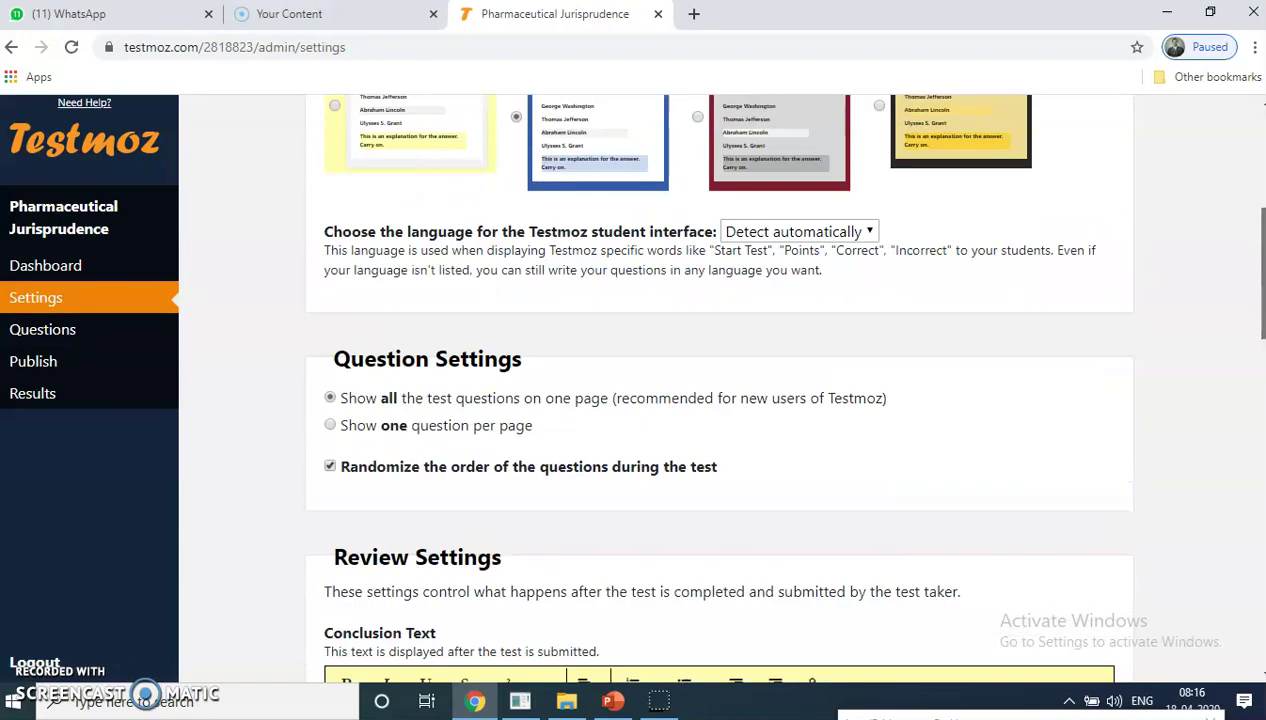
{"action": "left_click", "coordinate": [331, 336]}
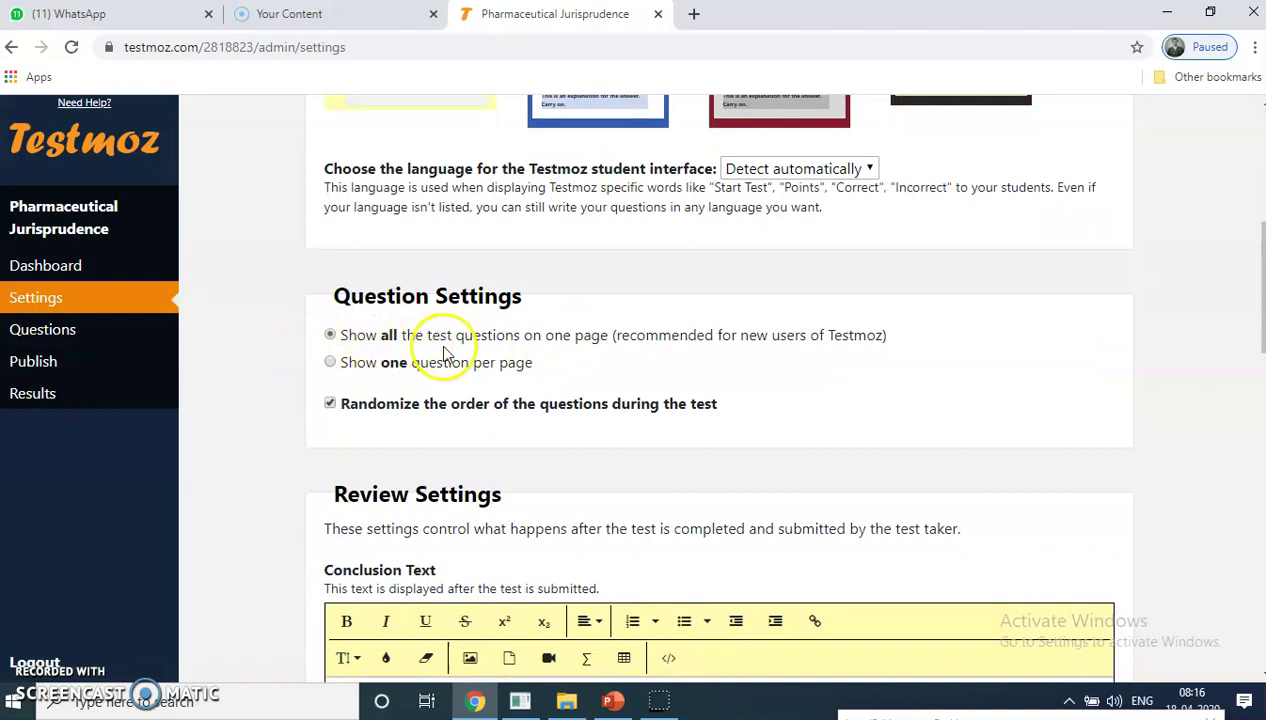
{"action": "left_click", "coordinate": [331, 363]}
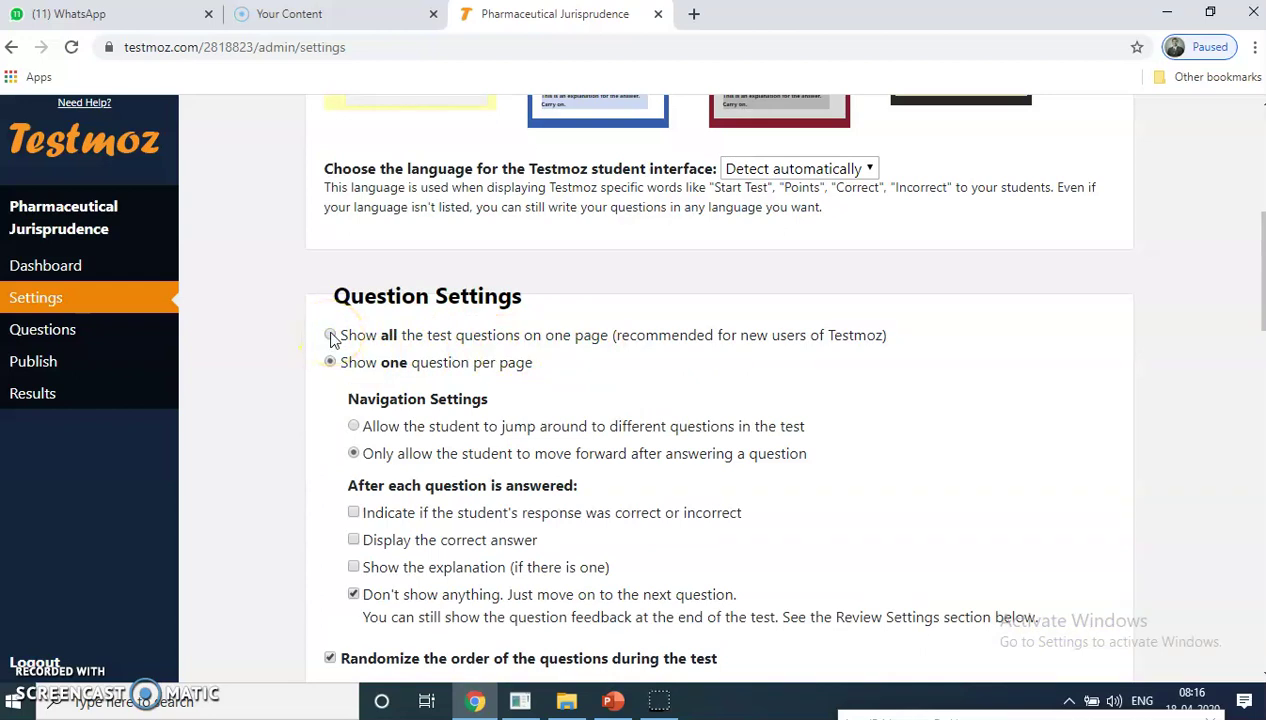
{"action": "left_click", "coordinate": [331, 336]}
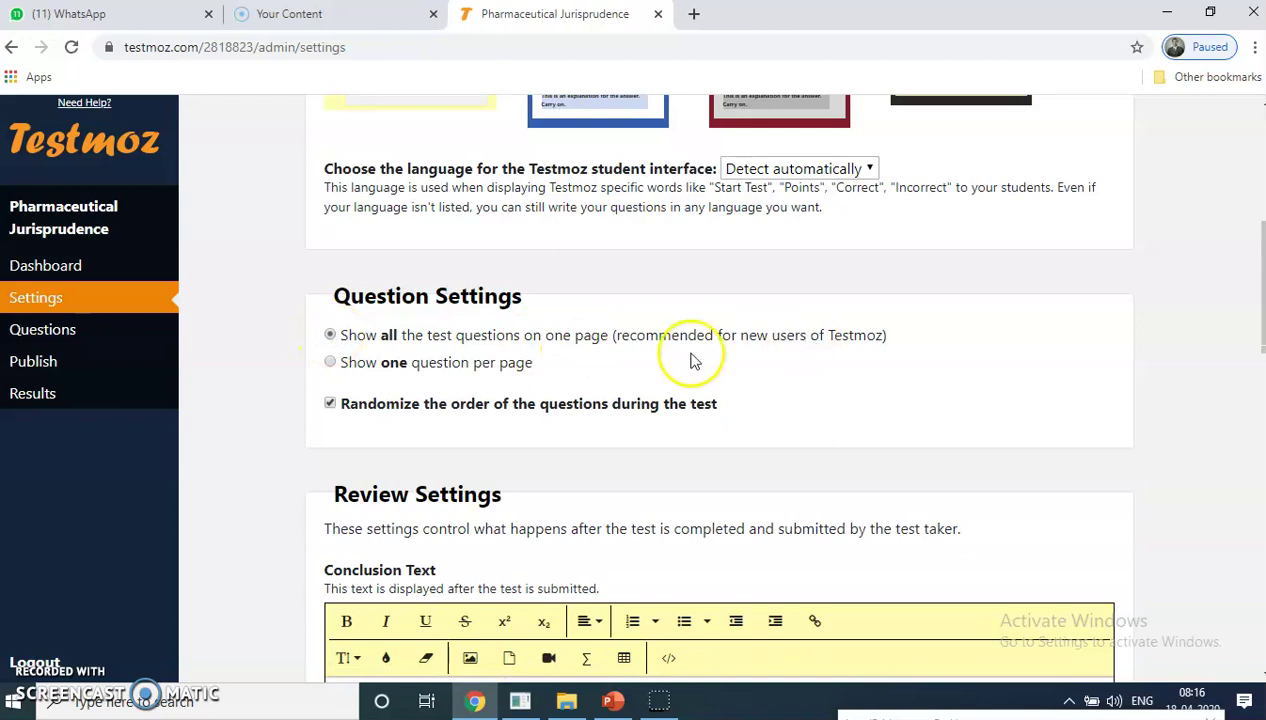
{"action": "left_click", "coordinate": [330, 363]}
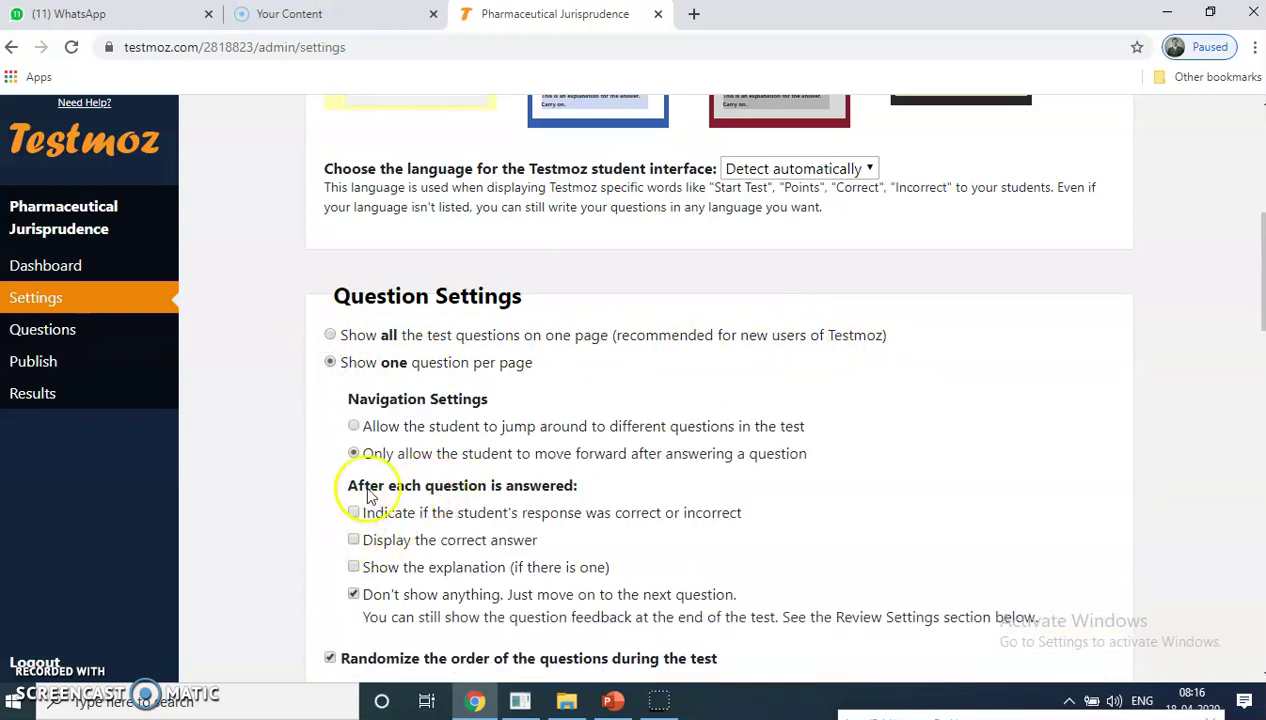
{"action": "left_click", "coordinate": [331, 335]}
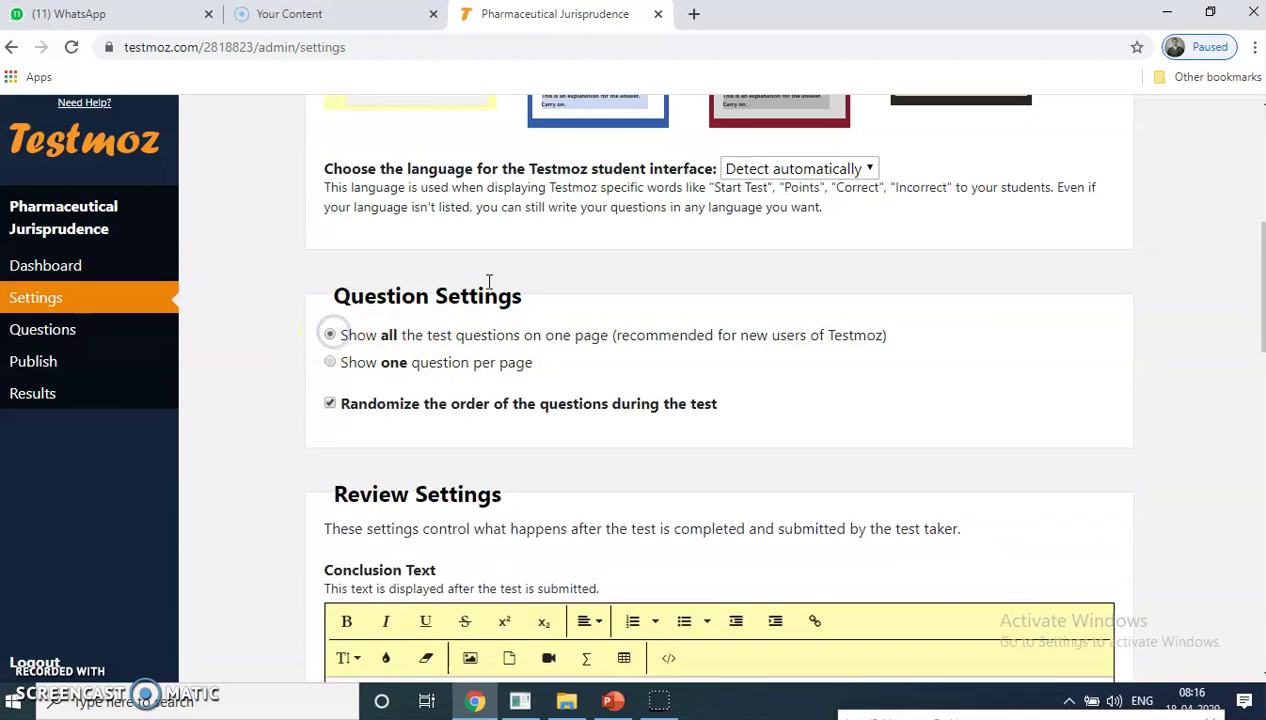
{"action": "scroll", "coordinate": [718, 380], "scroll_direction": "down", "scroll_amount": 3}
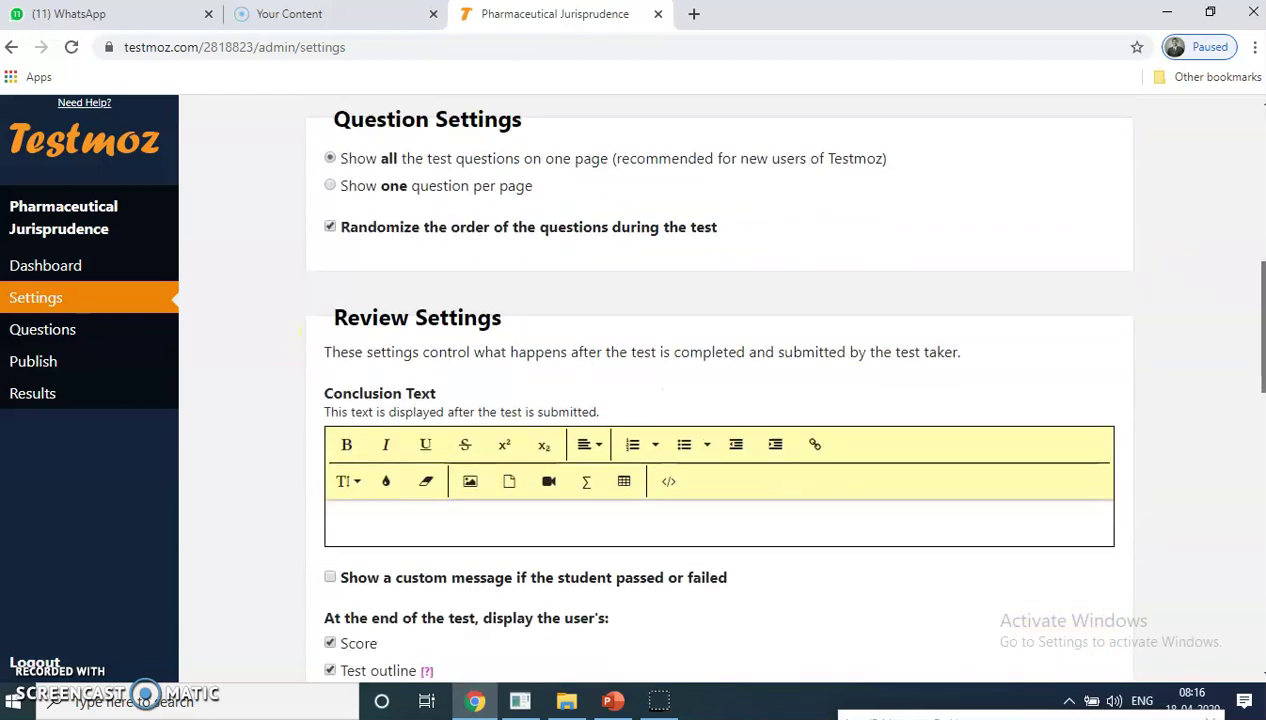
Set the conclusion text to 'Thanks for appearing test'
{"action": "scroll", "coordinate": [1009, 311], "scroll_direction": "down", "scroll_amount": 1}
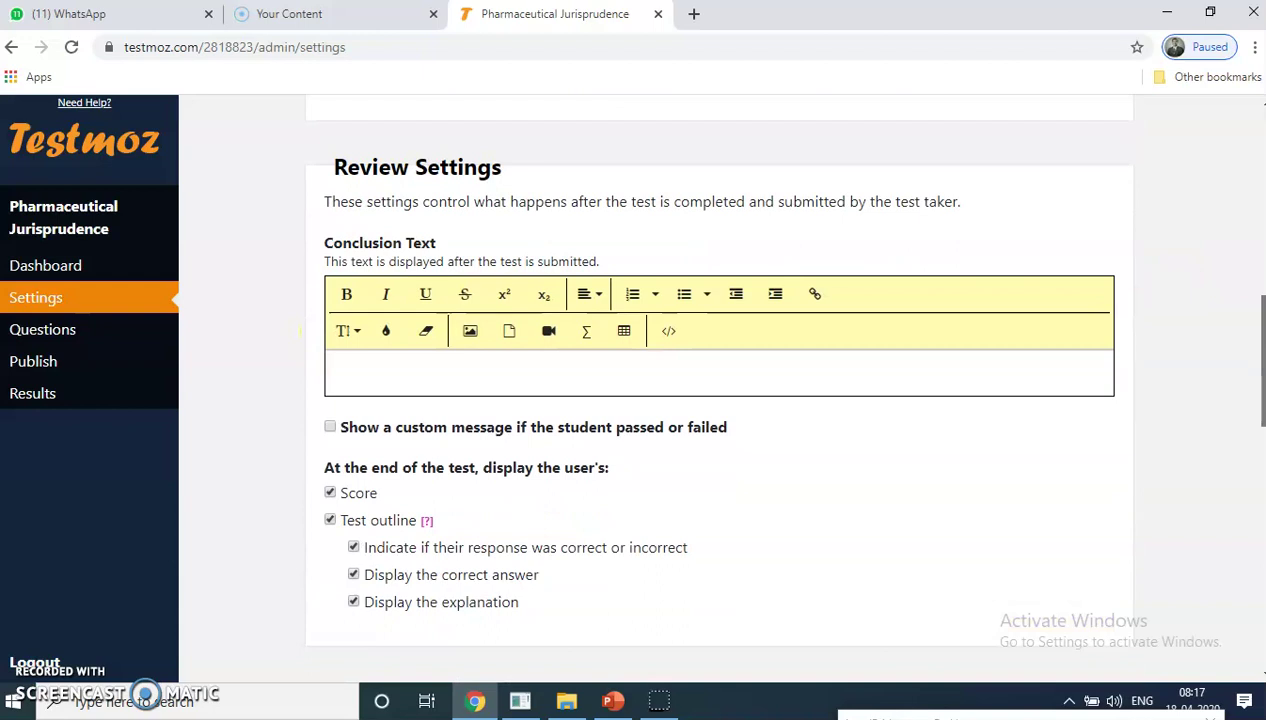
{"action": "left_click", "coordinate": [481, 292]}
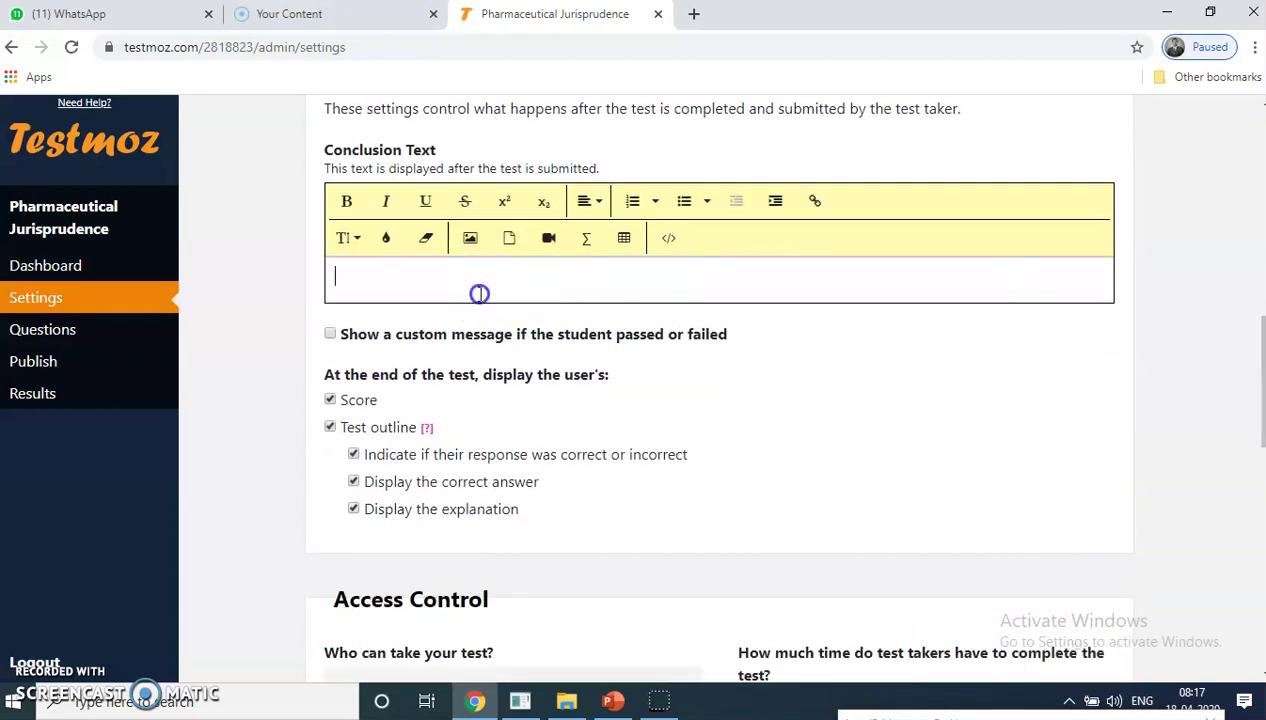
{"action": "type", "text": "Thanks for appearing test"}
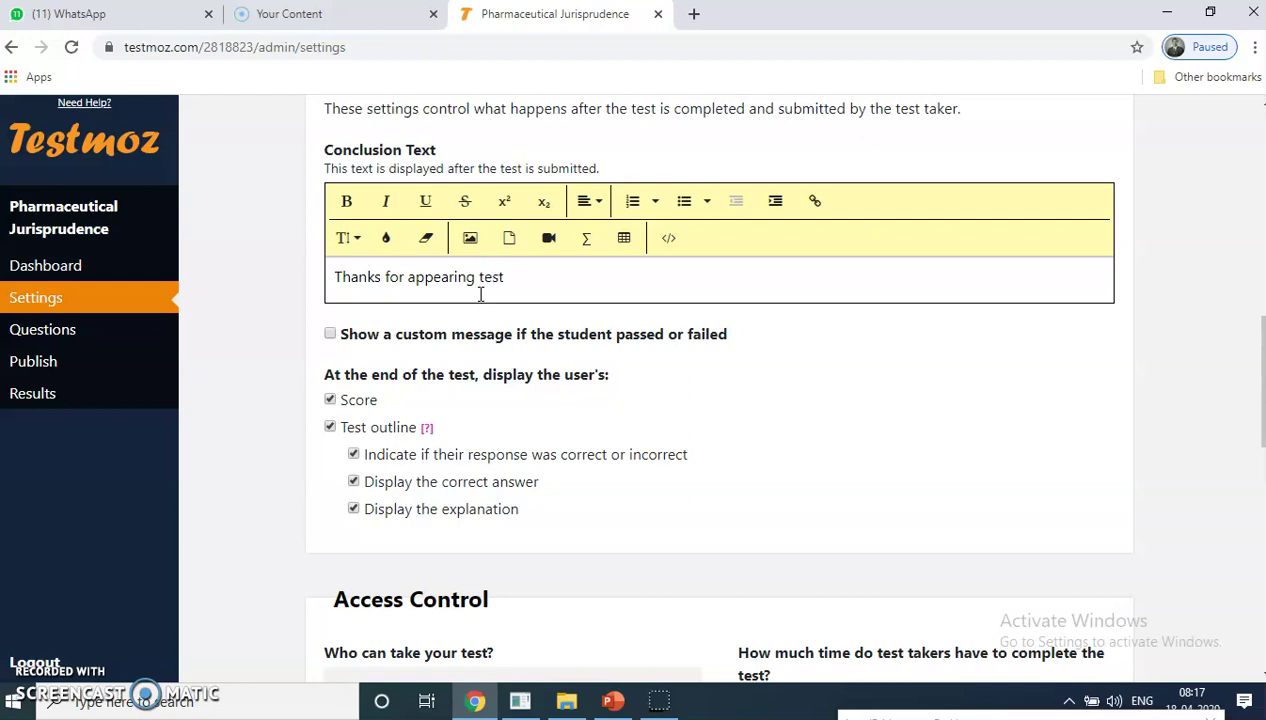
{"action": "left_click", "coordinate": [477, 280]}
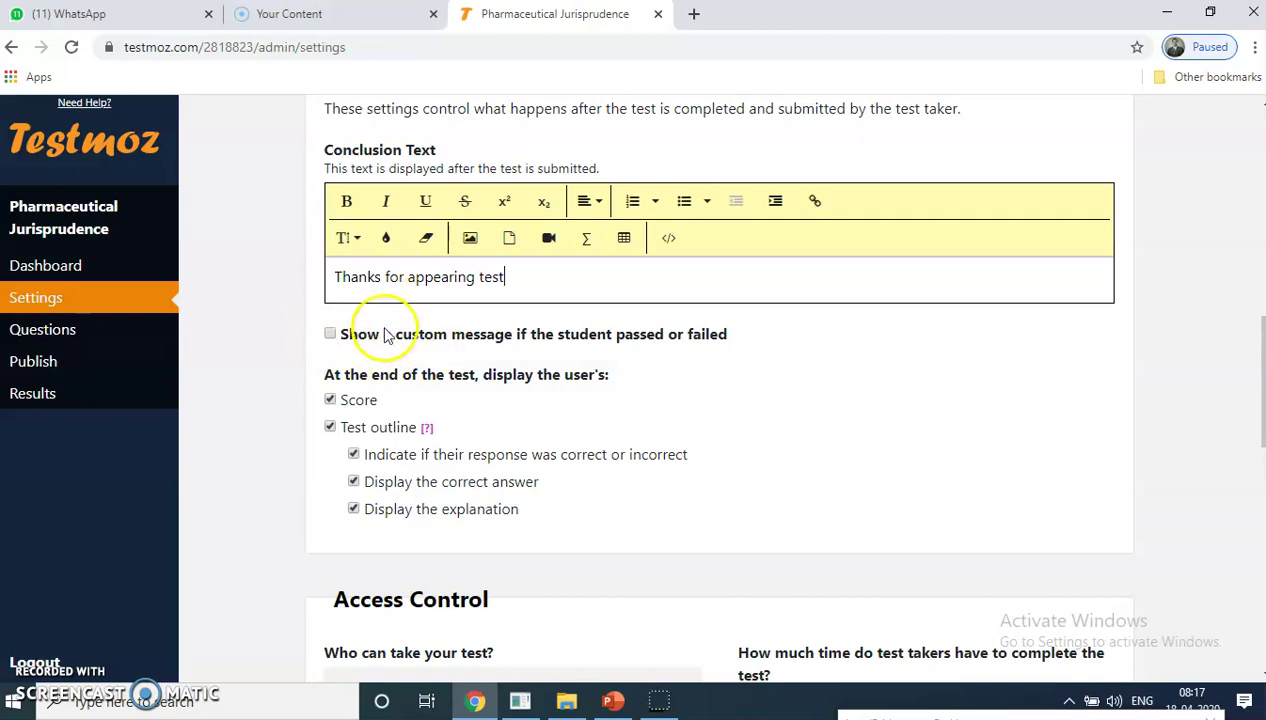
Enable a custom pass/fail message with a 50% passing score
{"action": "left_click", "coordinate": [331, 334]}
{"action": "left_click", "coordinate": [375, 392]}
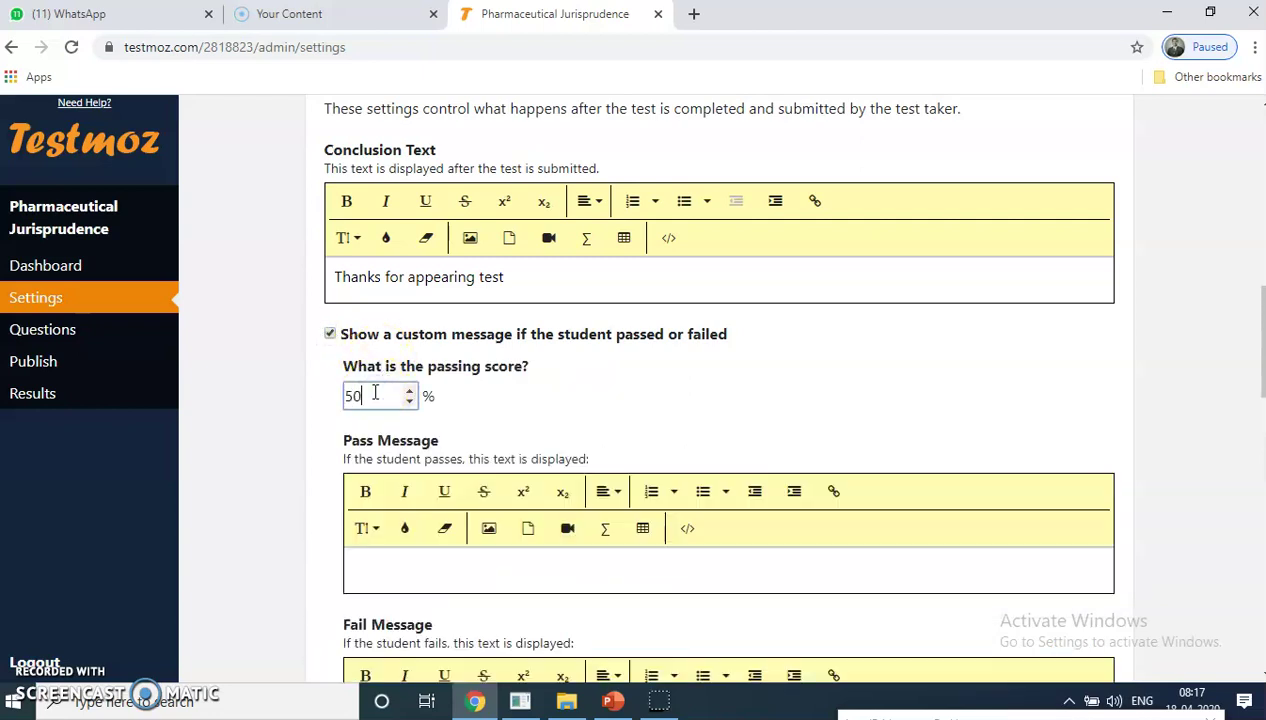
{"action": "left_click", "coordinate": [579, 398]}
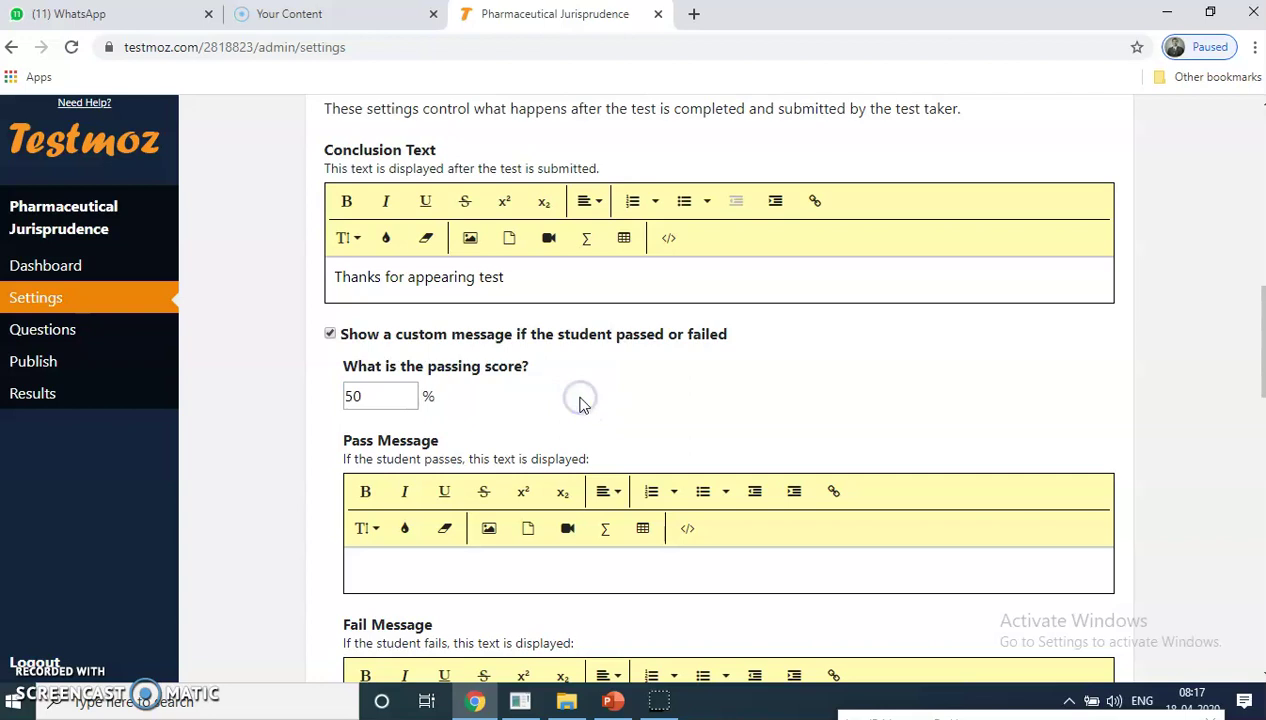
Write the pass message 'Congratulation' and the fail message 'Hardluck. Try again'
{"action": "scroll", "coordinate": [1262, 330], "scroll_direction": "down", "scroll_amount": 1}
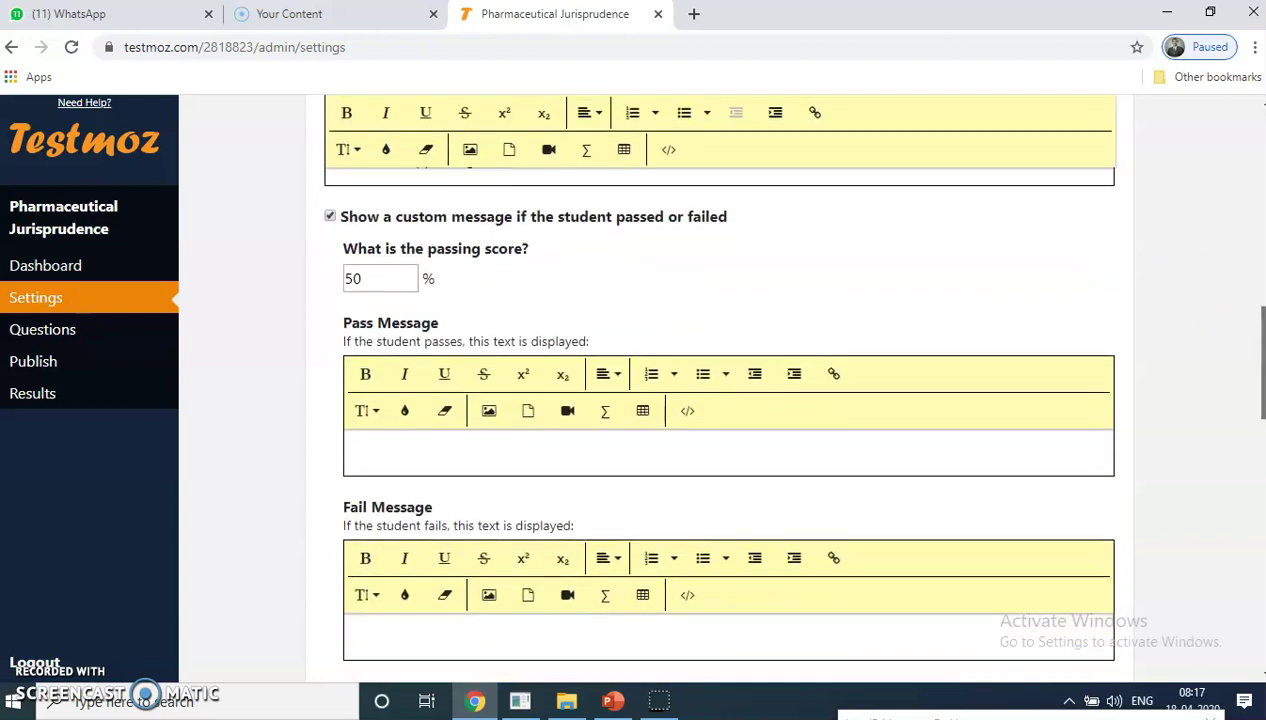
{"action": "left_click", "coordinate": [388, 445]}
{"action": "type", "text": "Congratulation"}
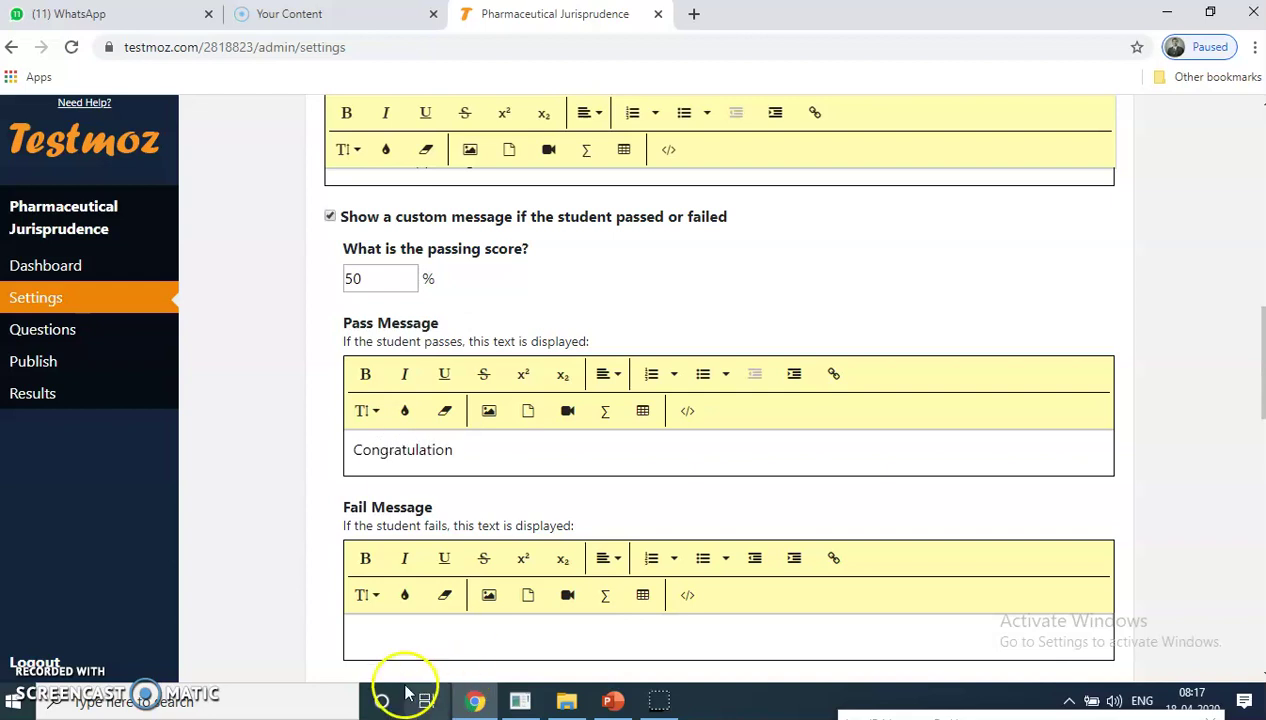
{"action": "left_click", "coordinate": [376, 625]}
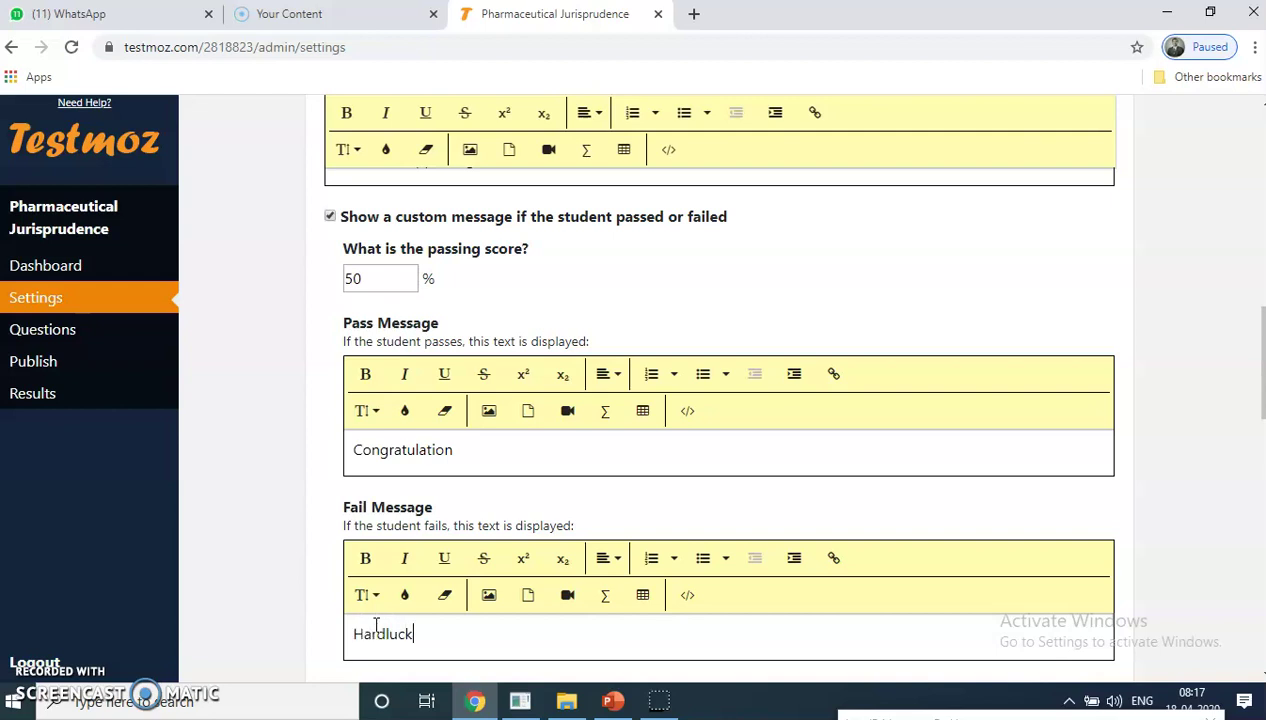
{"action": "left_click", "coordinate": [1063, 387]}
{"action": "left_click_drag", "start_coordinate": [1262, 355], "coordinate": [1262, 395]}
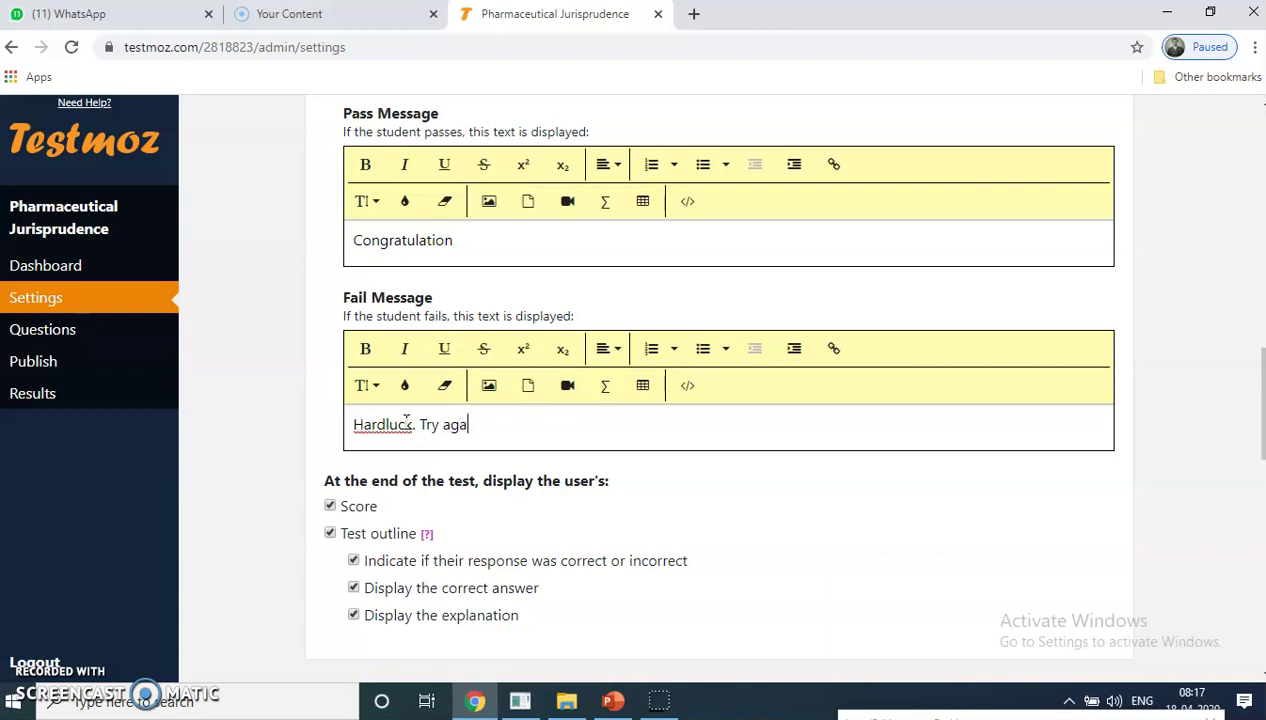
{"action": "left_click", "coordinate": [1045, 381]}
{"action": "left_click_drag", "start_coordinate": [1262, 418], "coordinate": [1262, 435]}
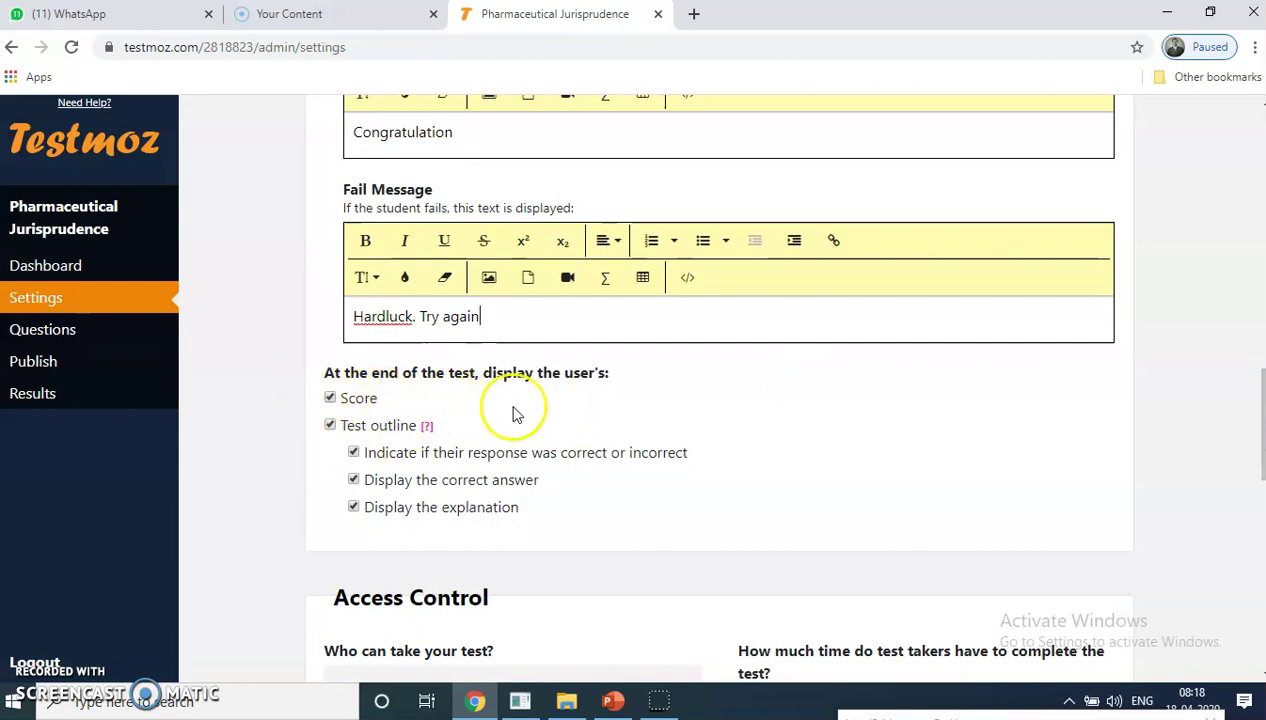
Set the end-of-test results to show the score and test outline without answer details
{"action": "left_click", "coordinate": [331, 398]}
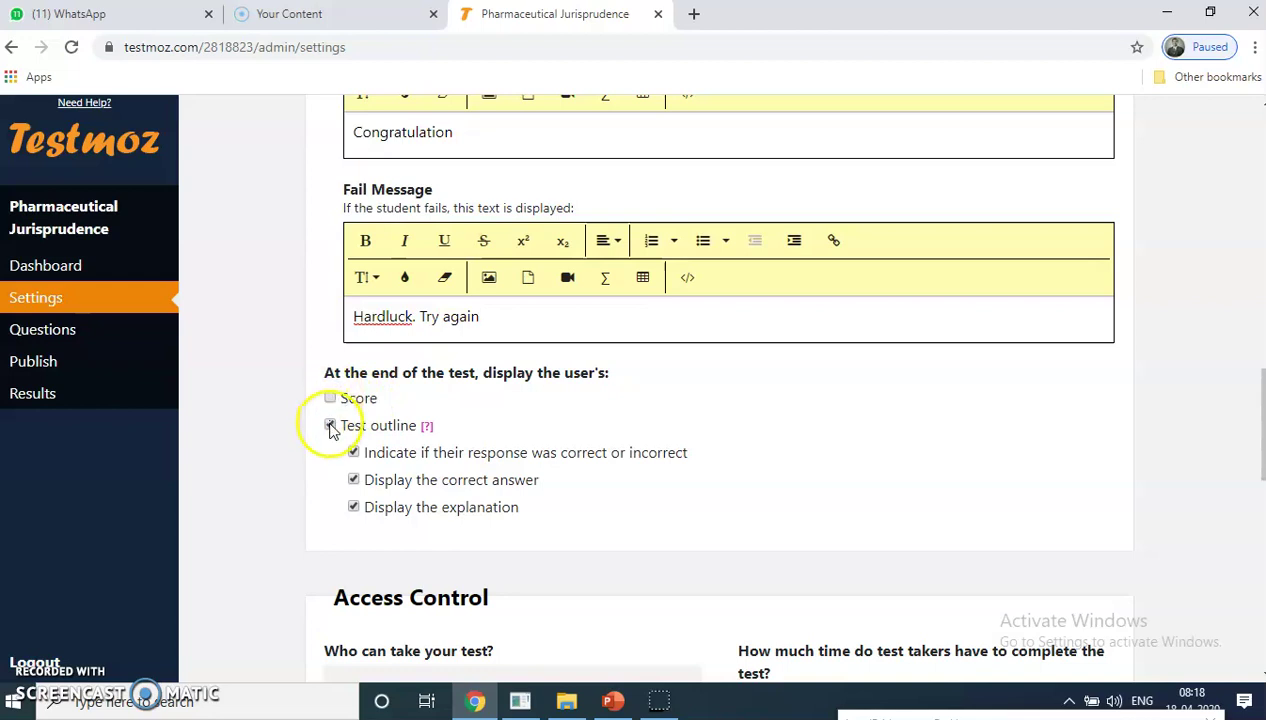
{"action": "left_click", "coordinate": [331, 424]}
{"action": "left_click", "coordinate": [331, 398]}
{"action": "left_click", "coordinate": [330, 424]}
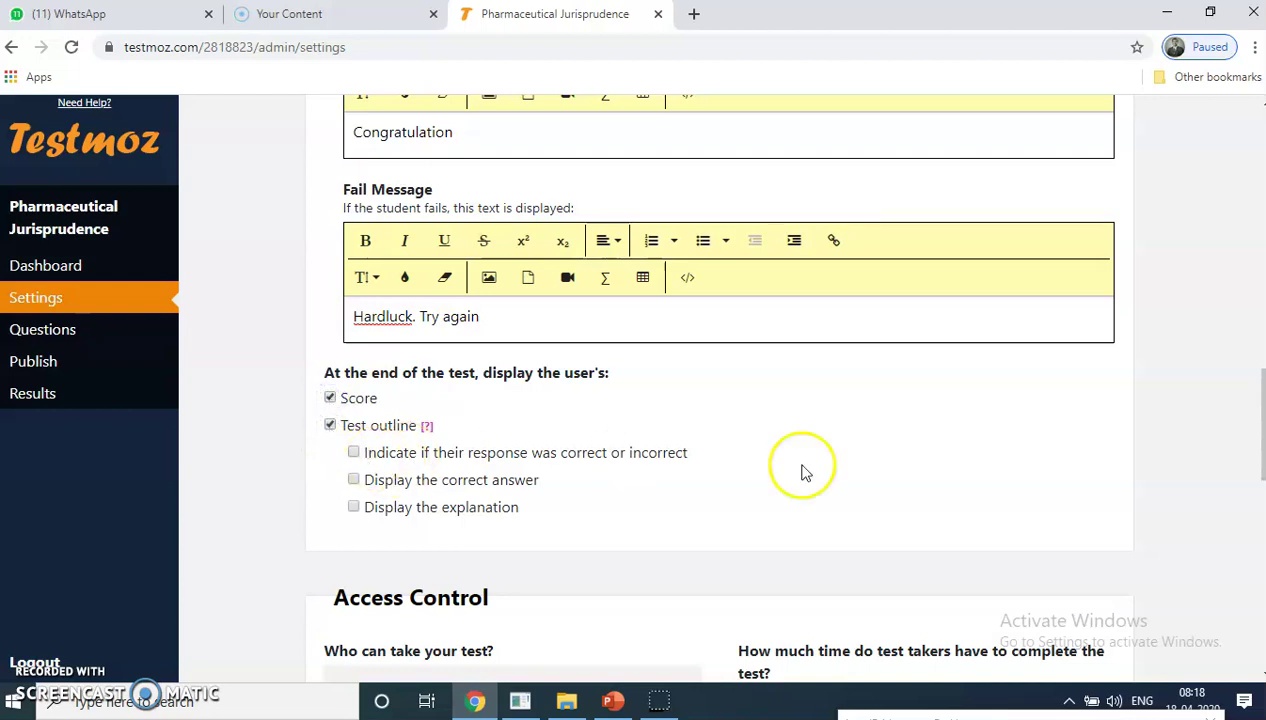
Restrict access to test takers who enter a passcode, and fill in the passcode
{"action": "scroll", "coordinate": [1208, 378], "scroll_direction": "down", "scroll_amount": 2}
{"action": "scroll", "coordinate": [1208, 378], "scroll_direction": "down", "scroll_amount": 2}
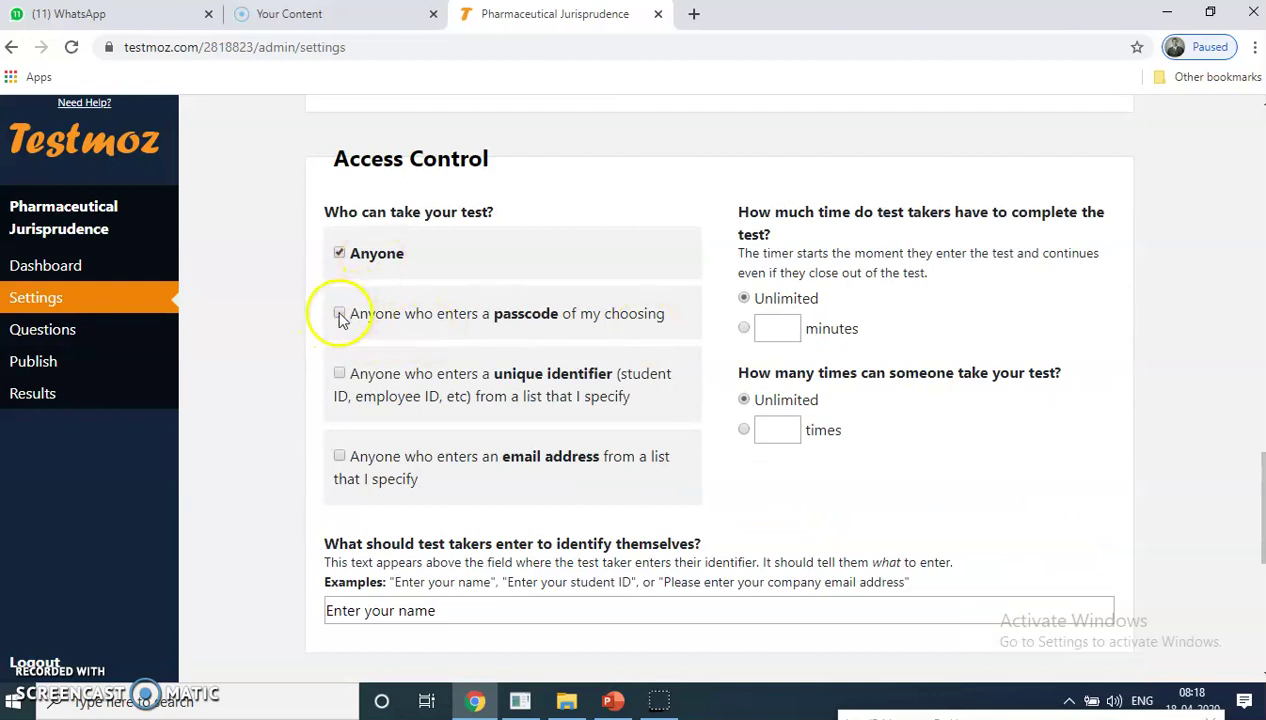
{"action": "left_click", "coordinate": [339, 314]}
{"action": "left_click", "coordinate": [384, 410]}
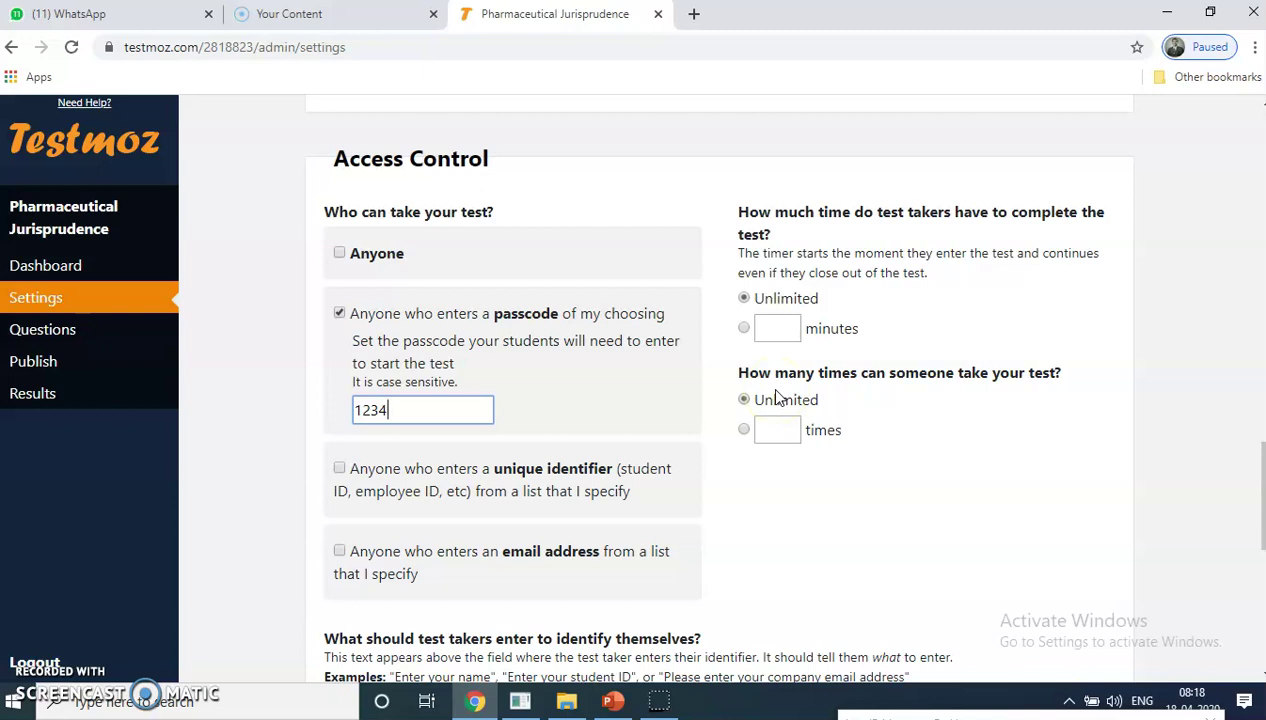
{"action": "left_click_drag", "start_coordinate": [352, 47], "coordinate": [122, 47]}
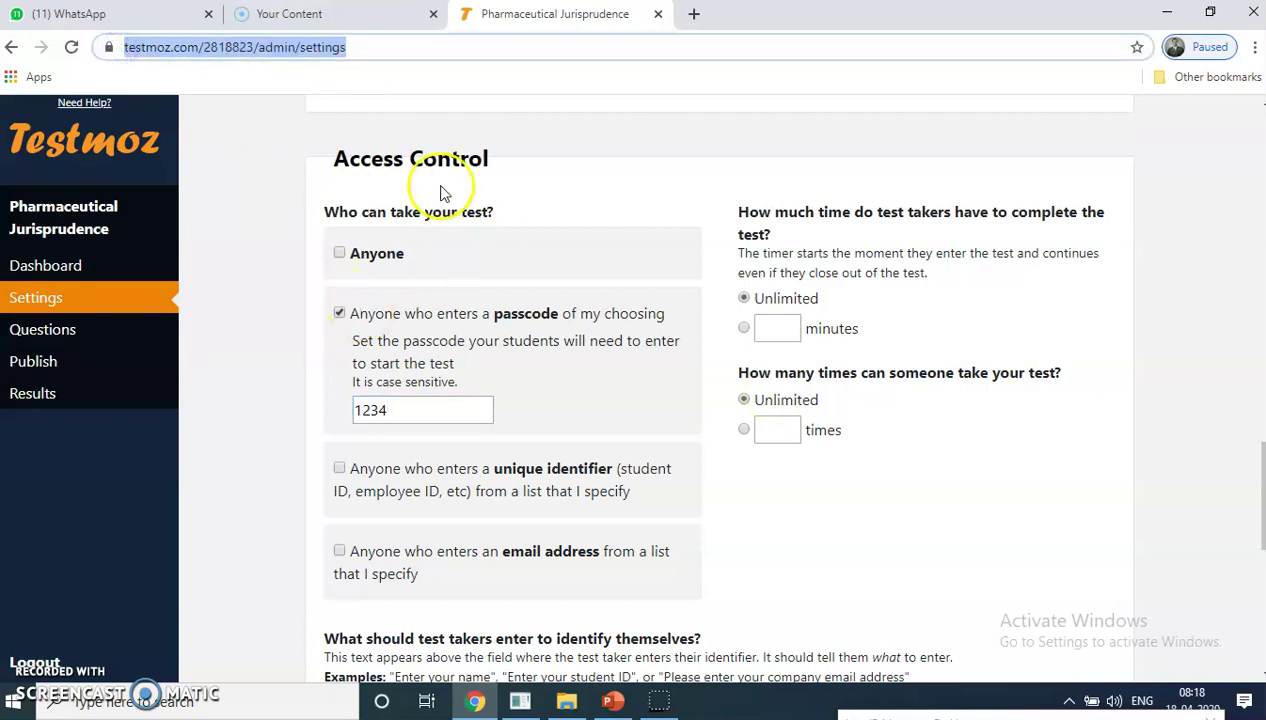
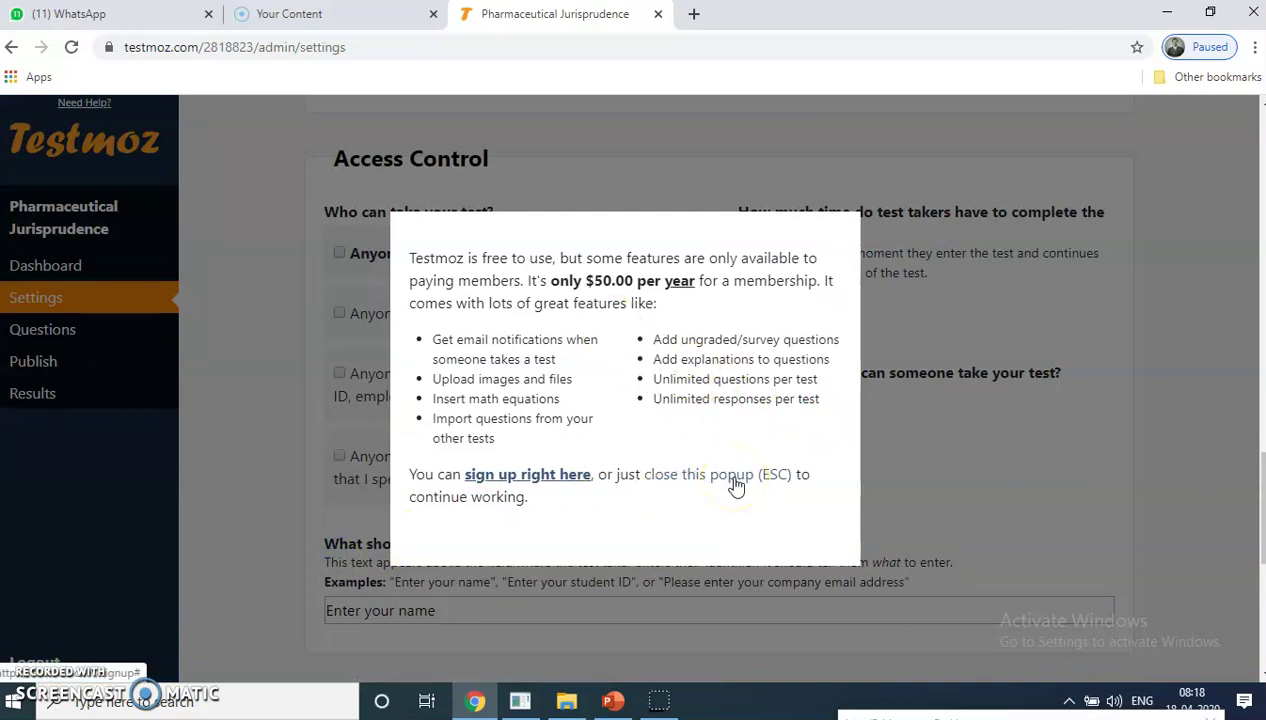
Dismiss the paid-membership notice covering the Access Control settings
{"action": "left_click", "coordinate": [735, 479]}
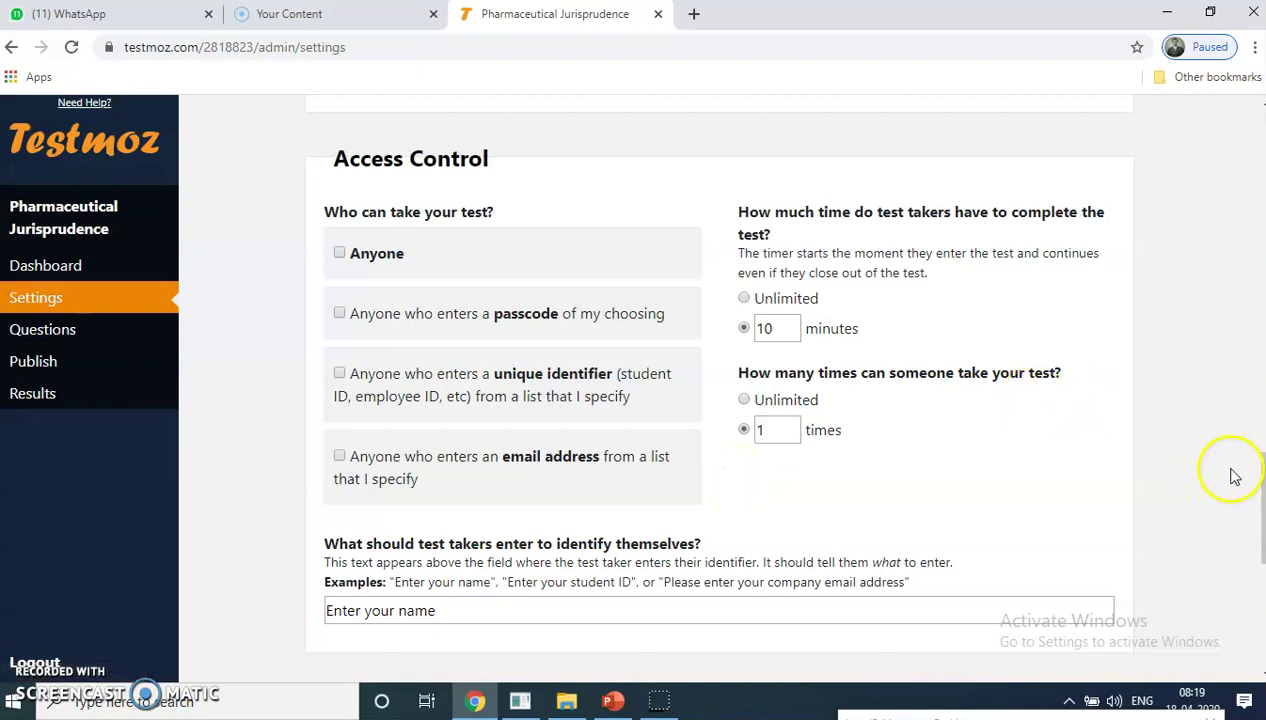
Replace the 'Enter your name' identification prompt with the instructor's name followed by BP101
{"action": "scroll", "coordinate": [1250, 500], "scroll_direction": "down", "scroll_amount": 2}
{"action": "scroll", "coordinate": [462, 279], "scroll_direction": "down", "scroll_amount": 2}
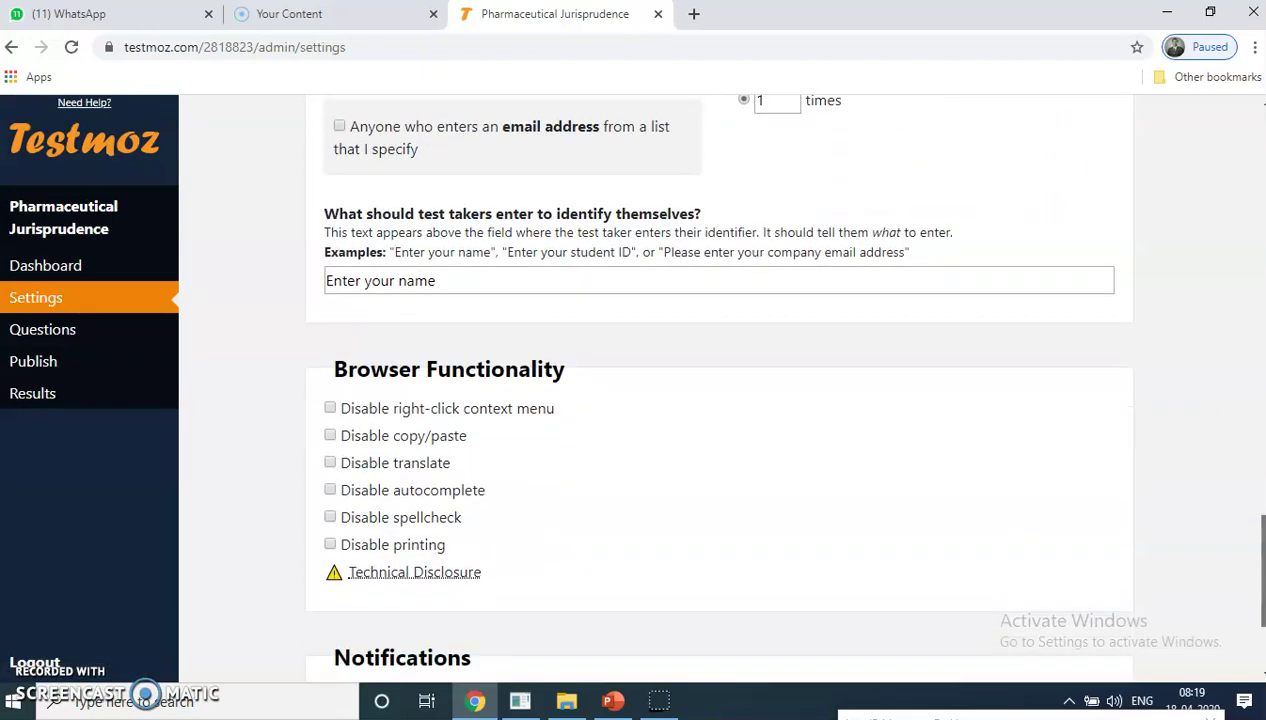
{"action": "left_click", "coordinate": [400, 270]}
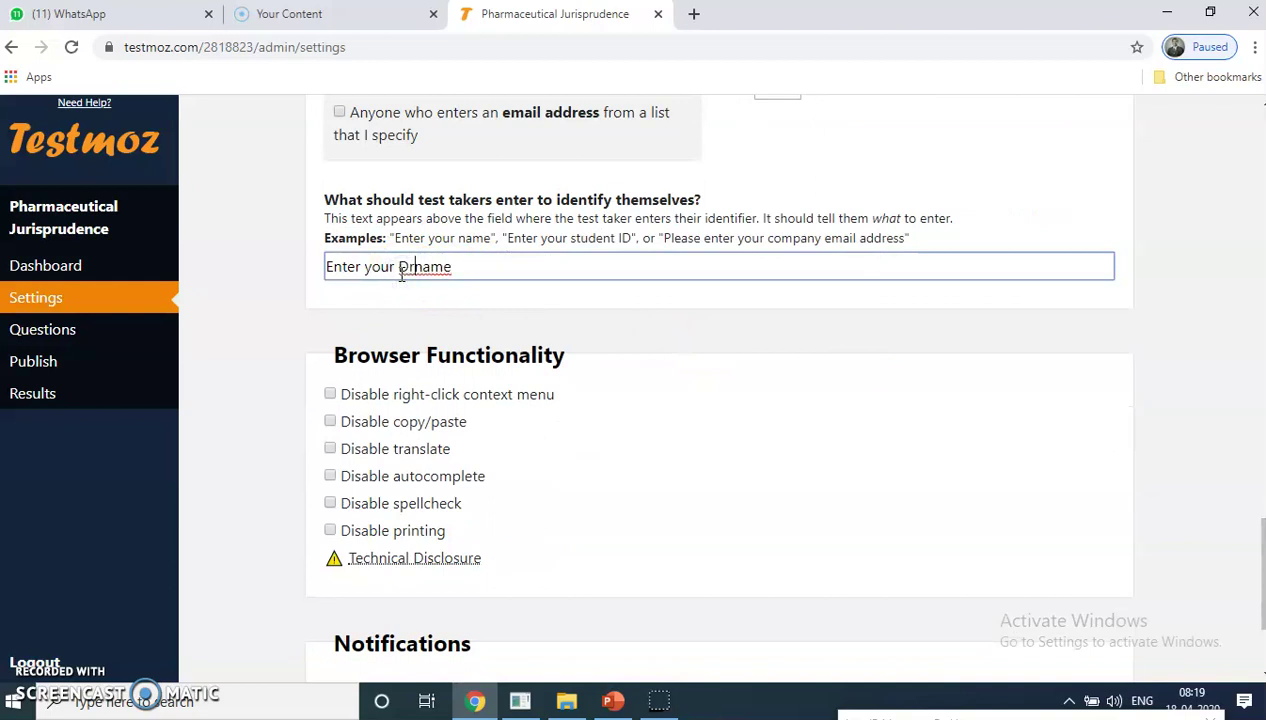
{"action": "left_click_drag", "start_coordinate": [452, 268], "coordinate": [340, 267]}
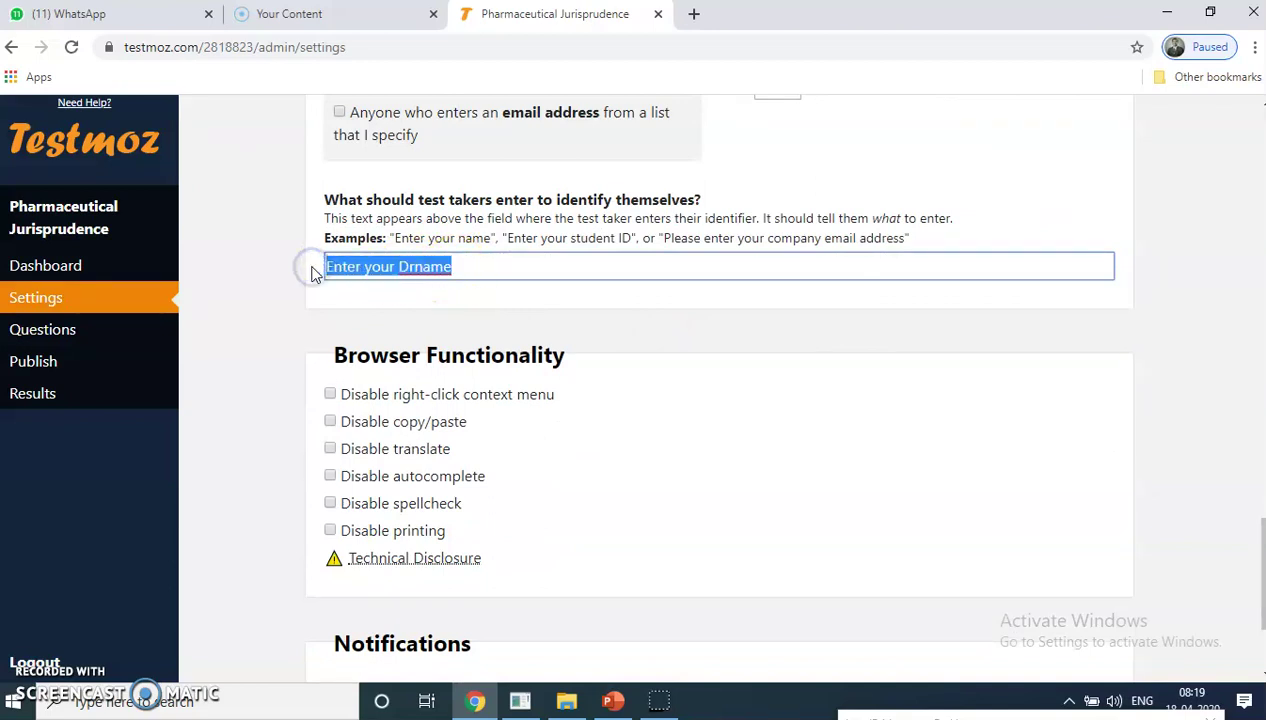
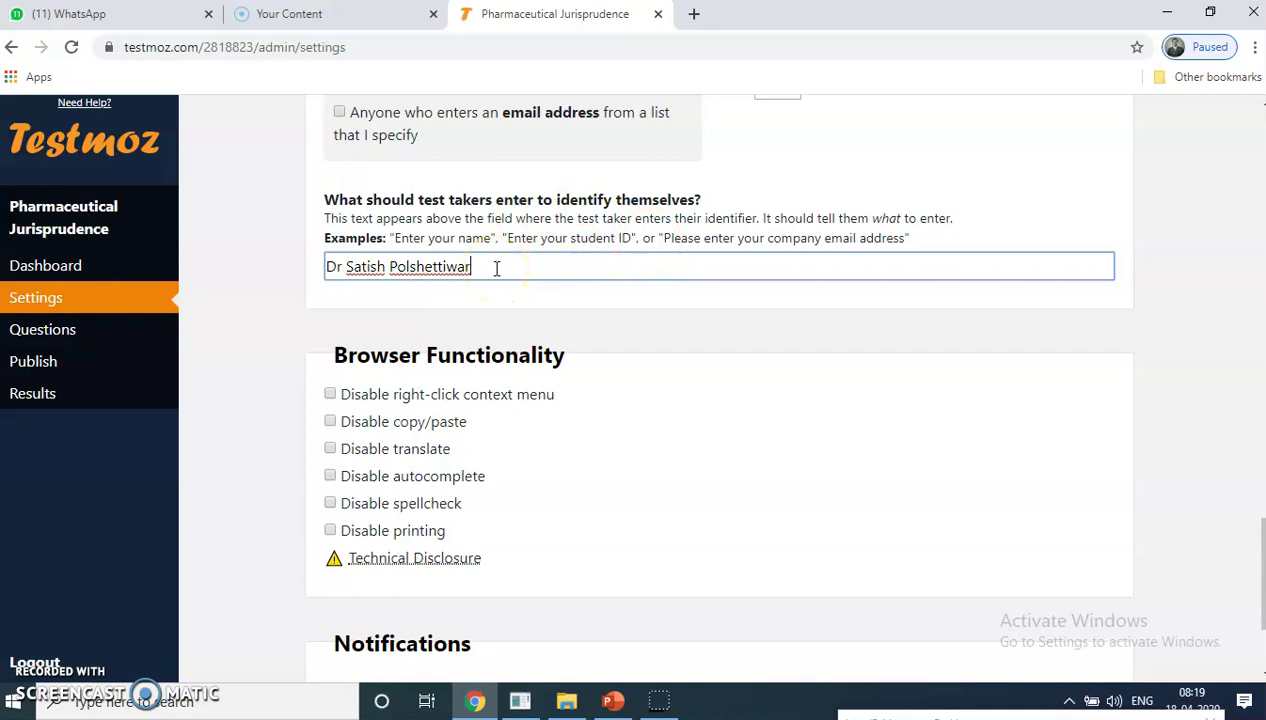
{"action": "left_click_drag", "start_coordinate": [495, 268], "coordinate": [319, 272]}
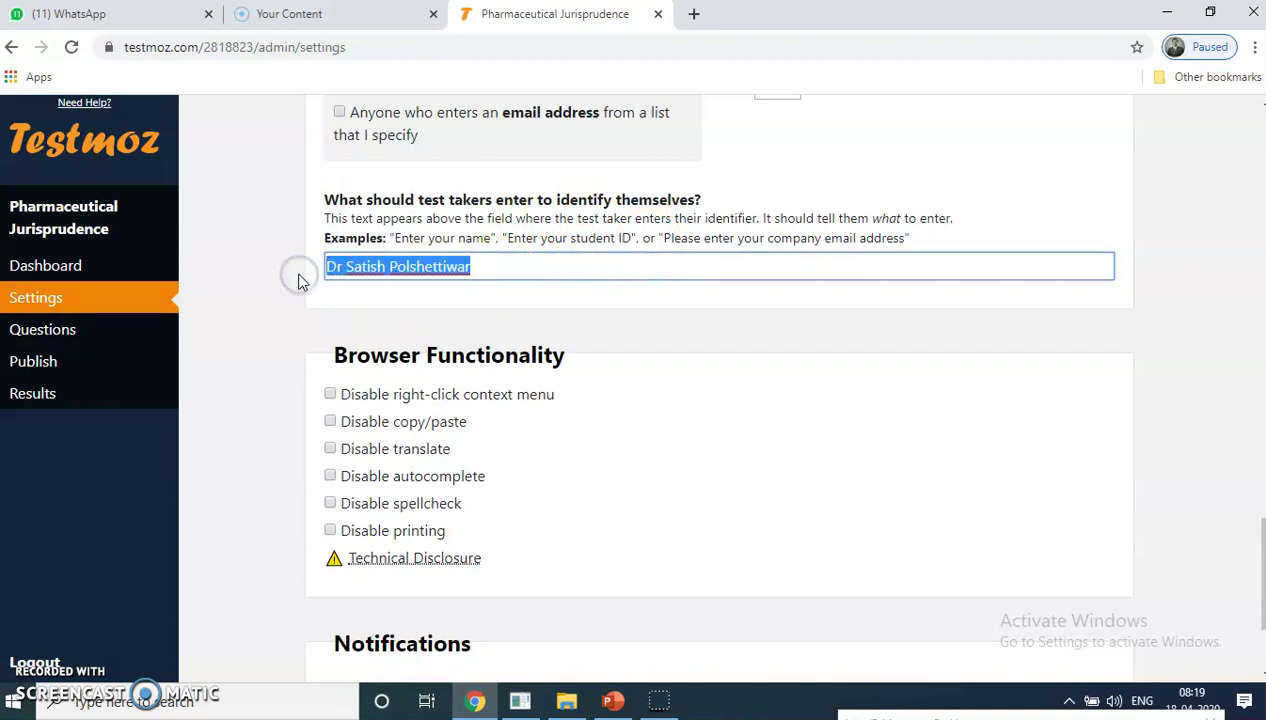
{"action": "left_click", "coordinate": [481, 267]}
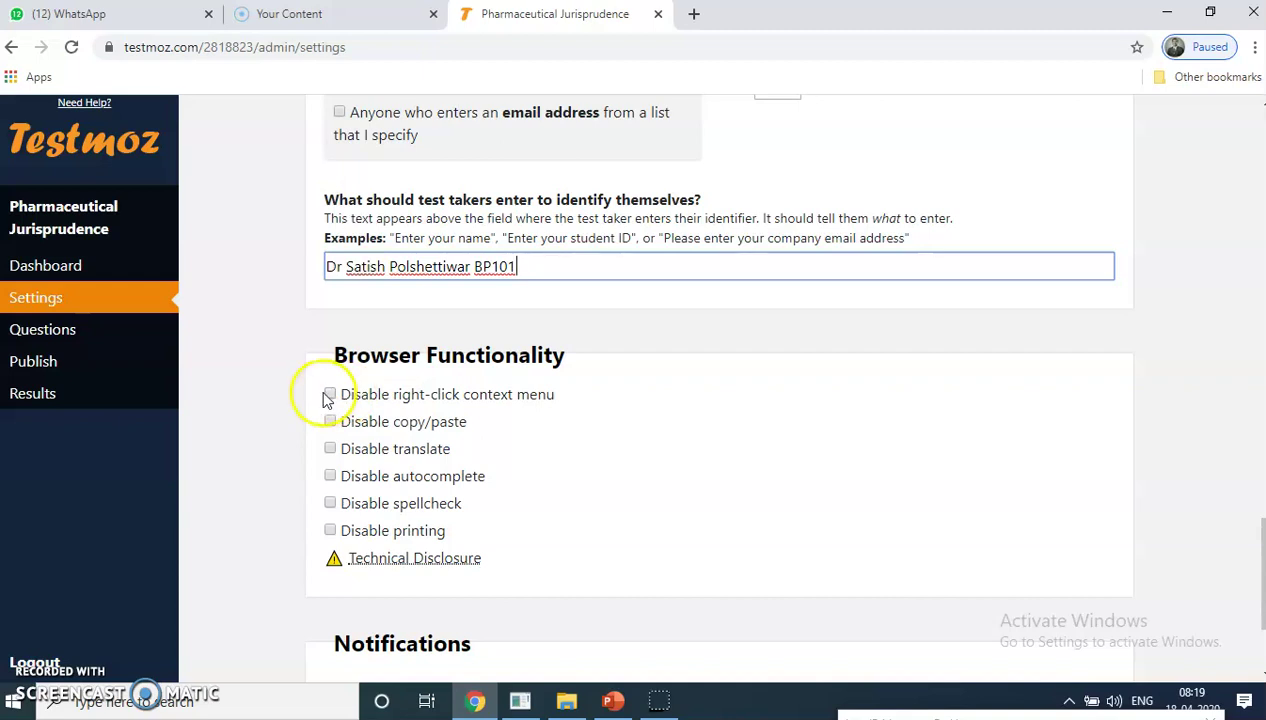
{"action": "left_click", "coordinate": [330, 395]}
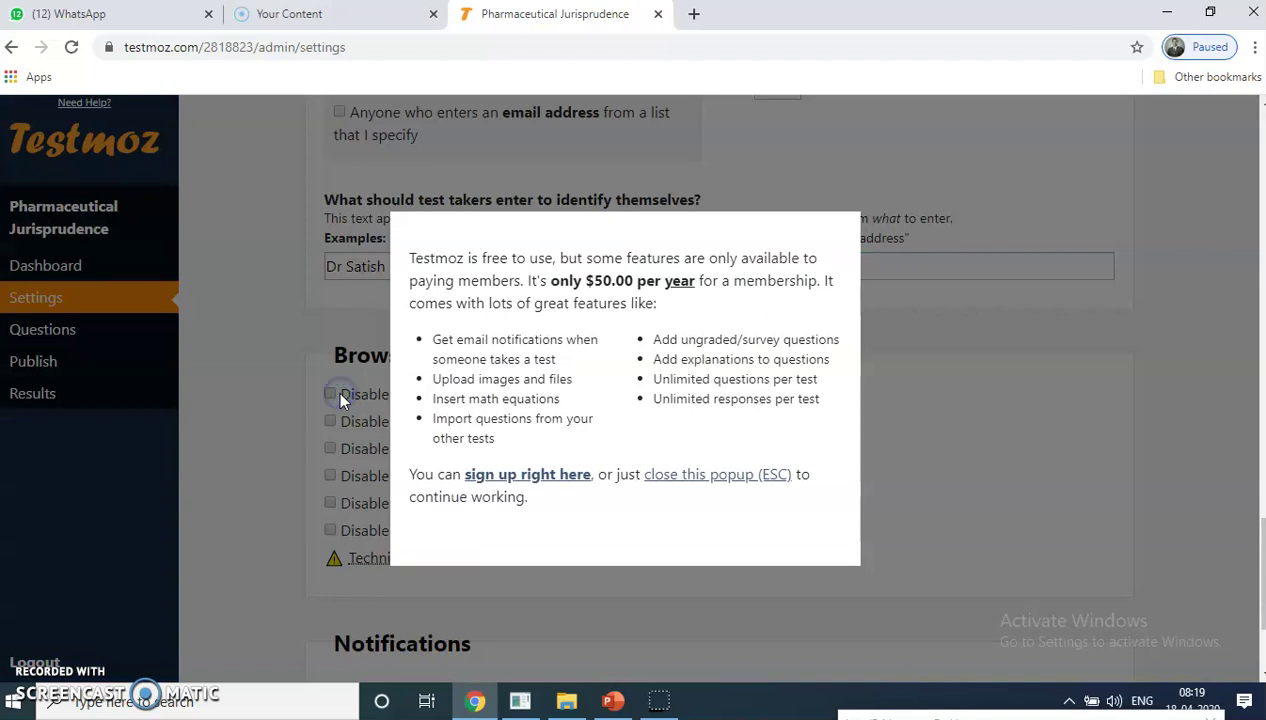
{"action": "left_click", "coordinate": [729, 476]}
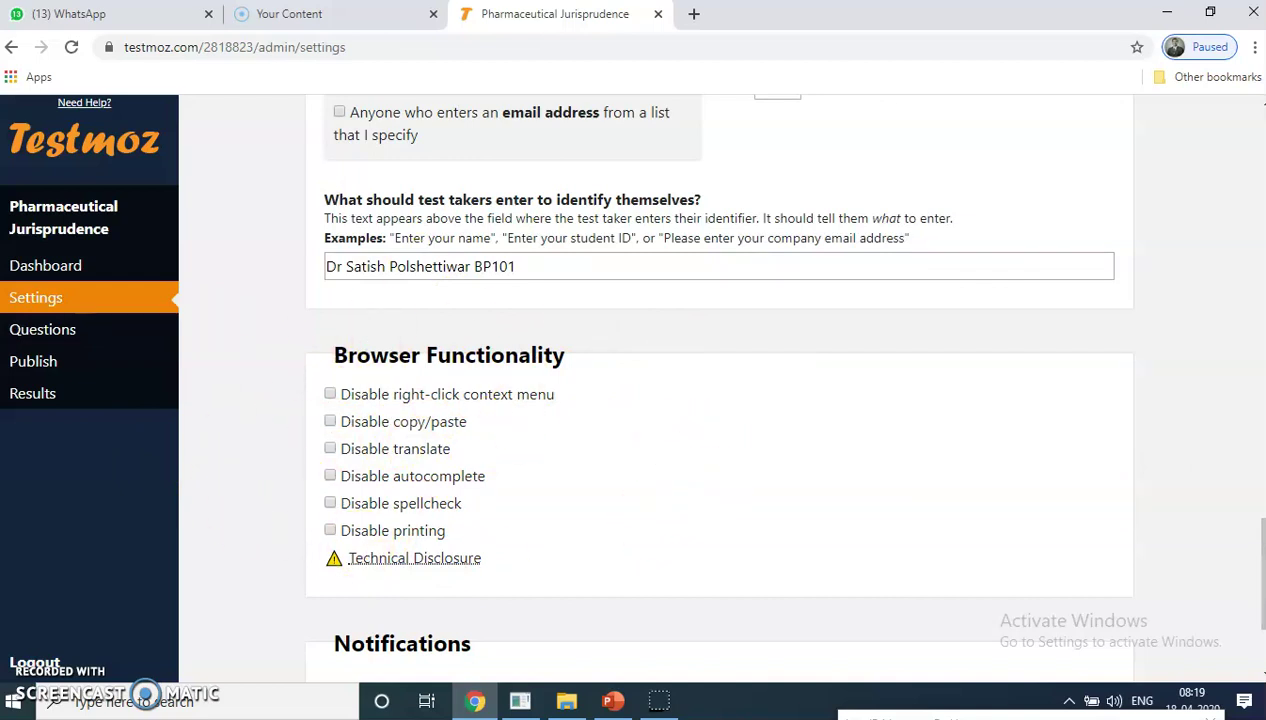
{"action": "scroll", "coordinate": [1243, 607], "scroll_direction": "down", "scroll_amount": 2}
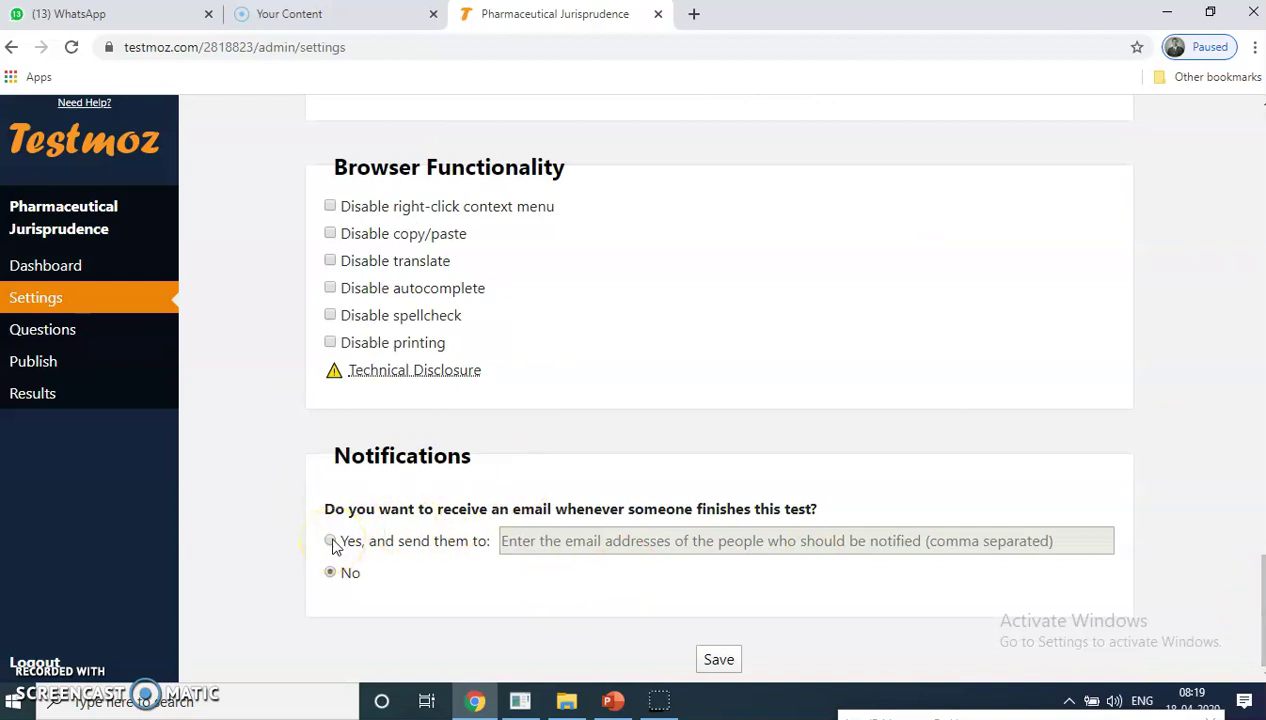
{"action": "left_click", "coordinate": [331, 541]}
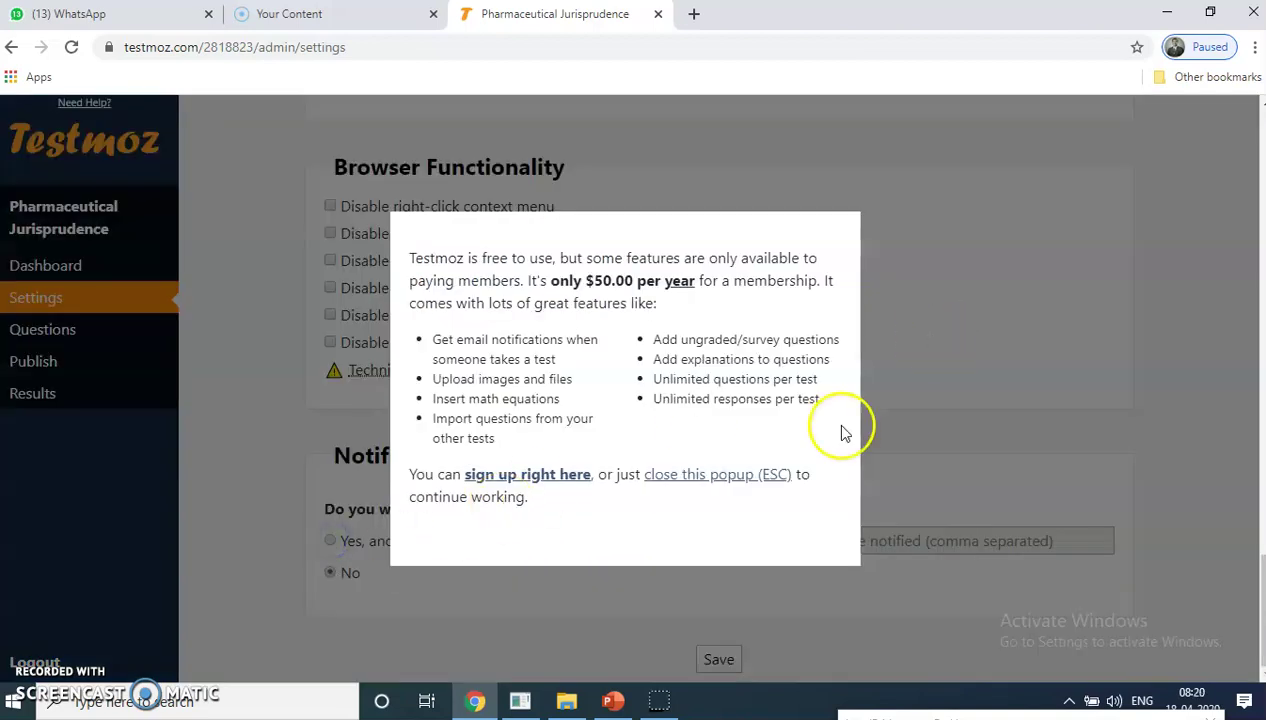
{"action": "left_click", "coordinate": [728, 478]}
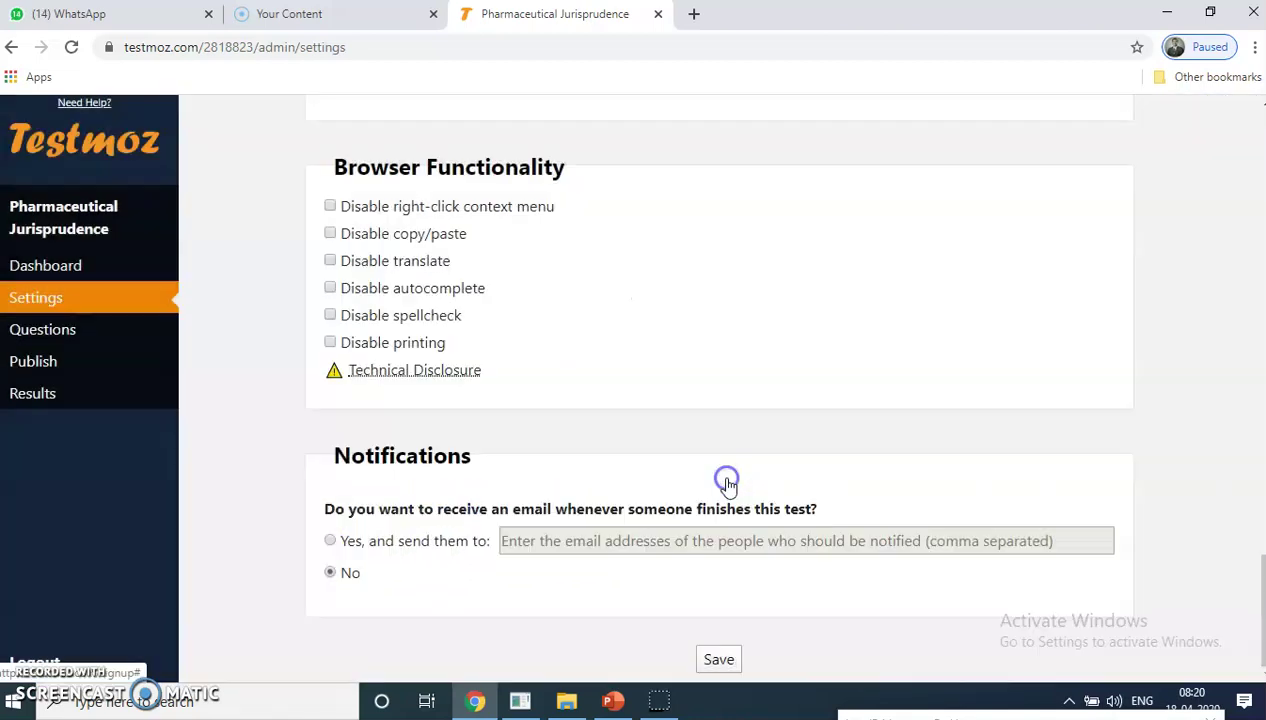
{"action": "left_click", "coordinate": [107, 621]}
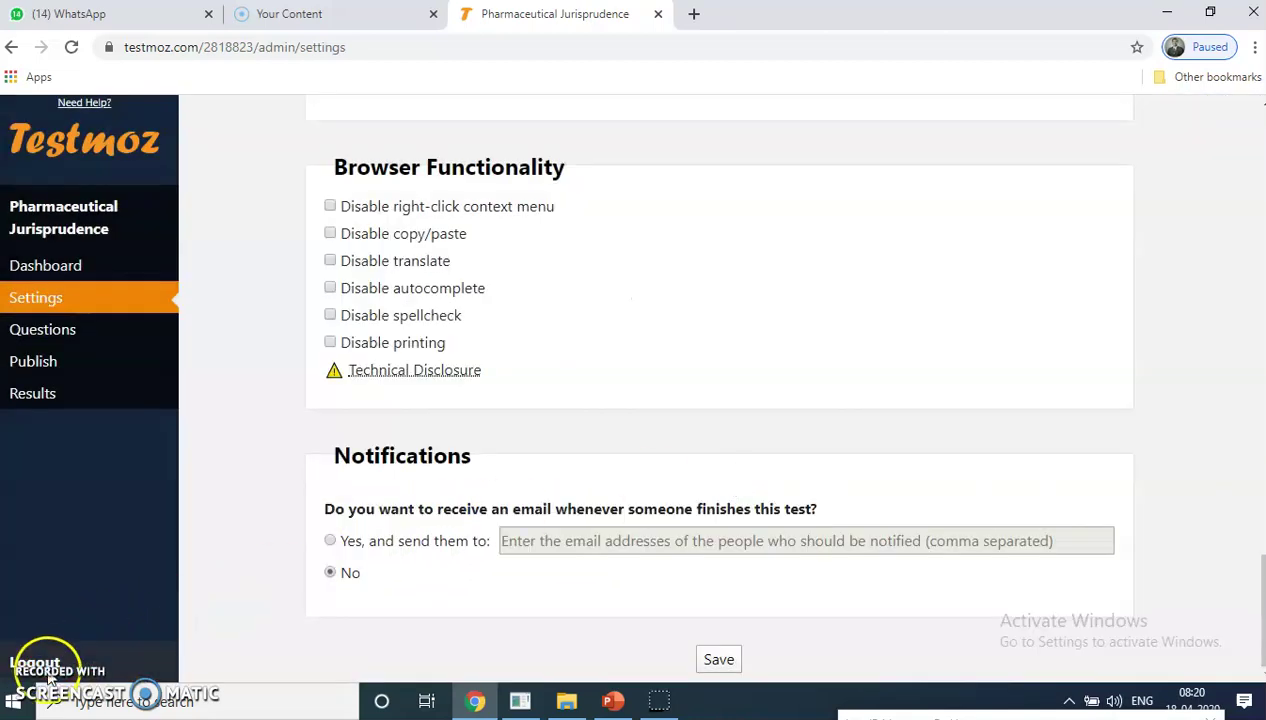
{"action": "left_click", "coordinate": [341, 541]}
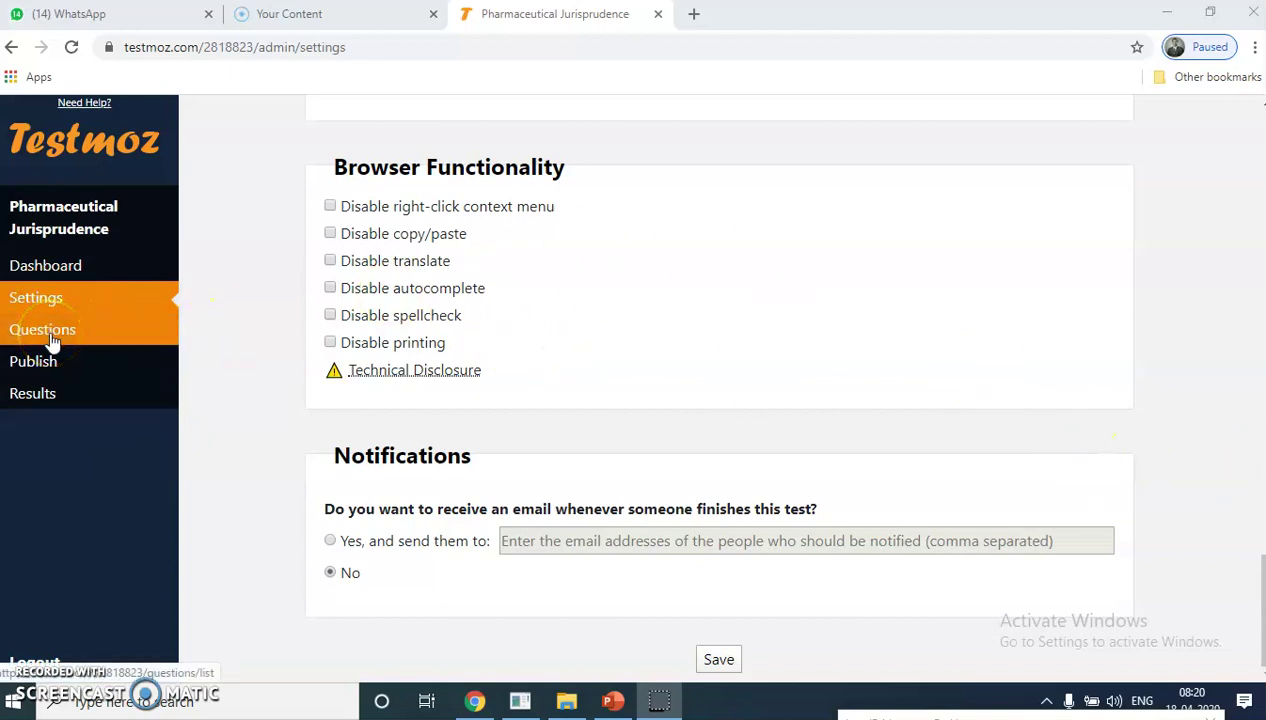
{"action": "left_click", "coordinate": [52, 341]}
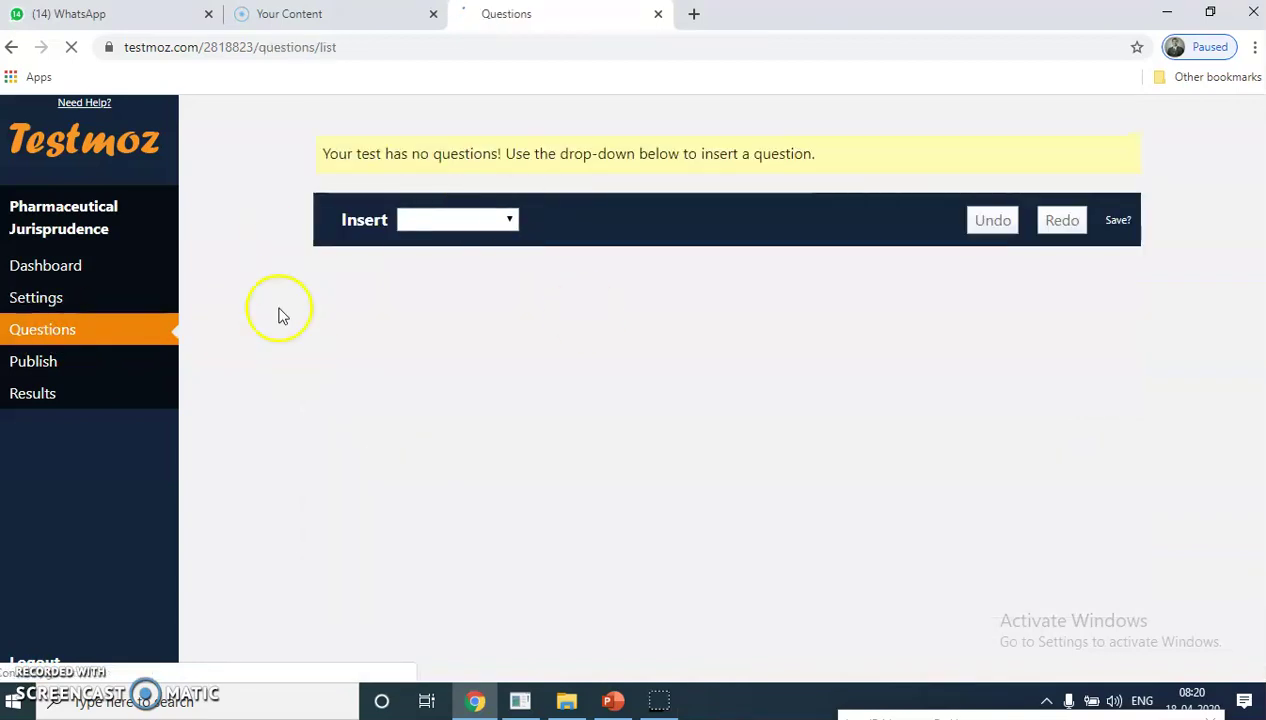
Insert a graded 'Multiple choice (choose one)' question 1 with placeholder Choices 1–4, and bring up File Explorer
{"action": "left_click", "coordinate": [509, 218]}
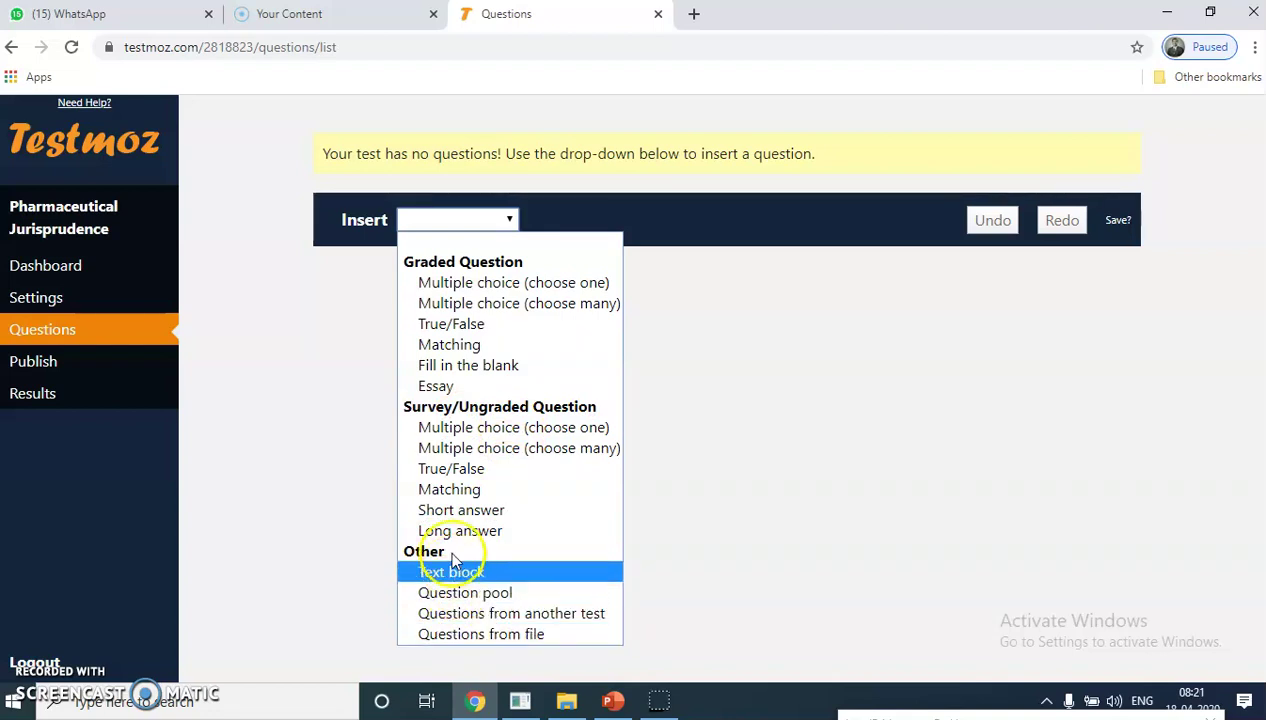
{"action": "left_click", "coordinate": [447, 284]}
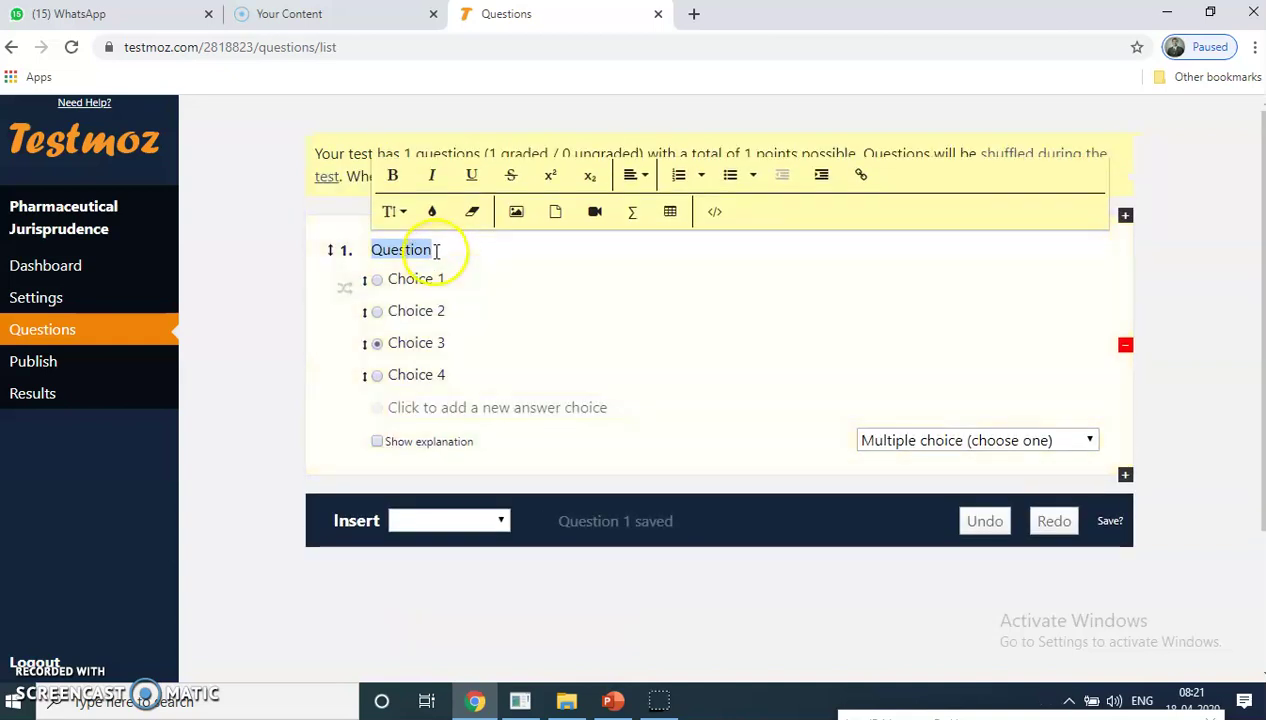
{"action": "left_click", "coordinate": [436, 251]}
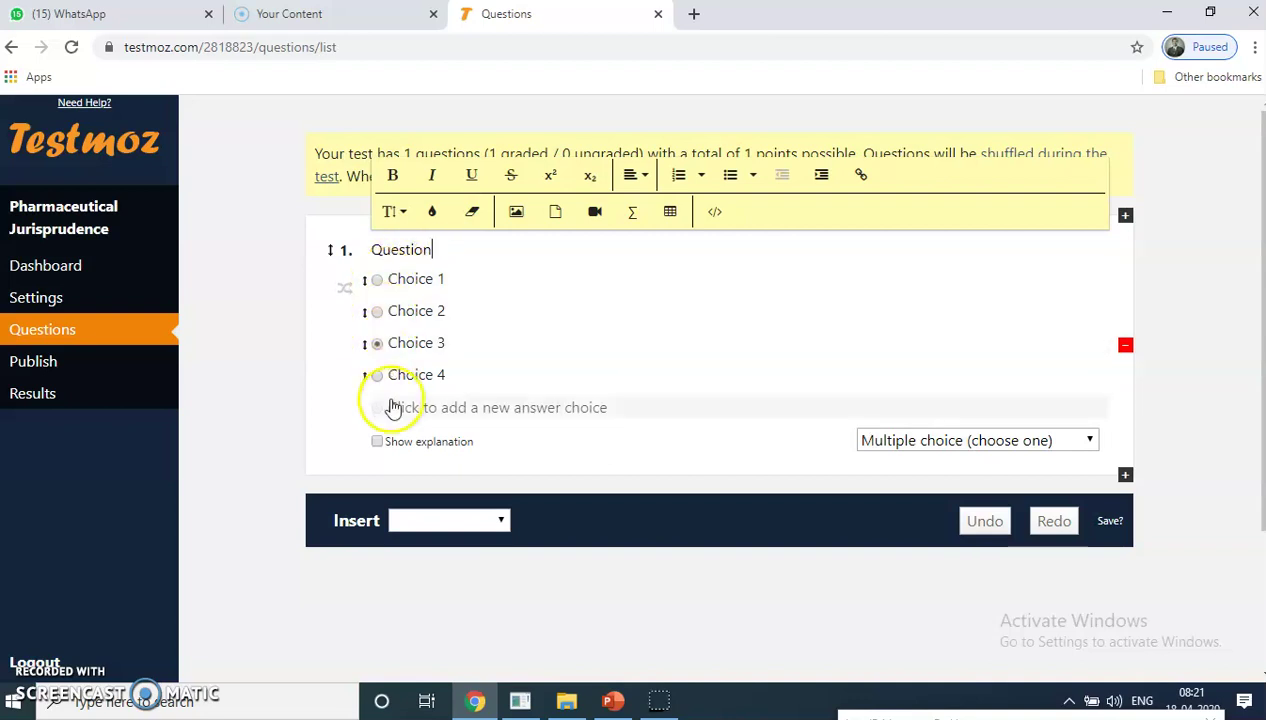
{"action": "left_click", "coordinate": [566, 700]}
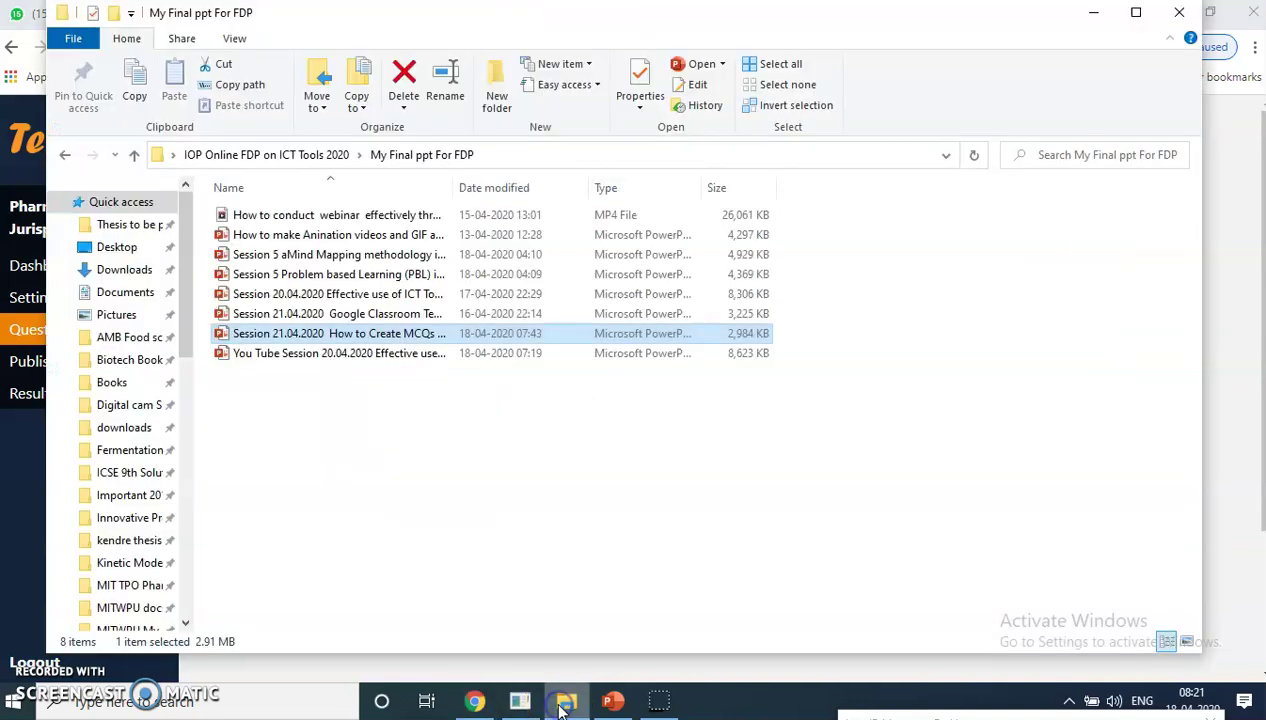
{"action": "left_click", "coordinate": [1094, 12]}
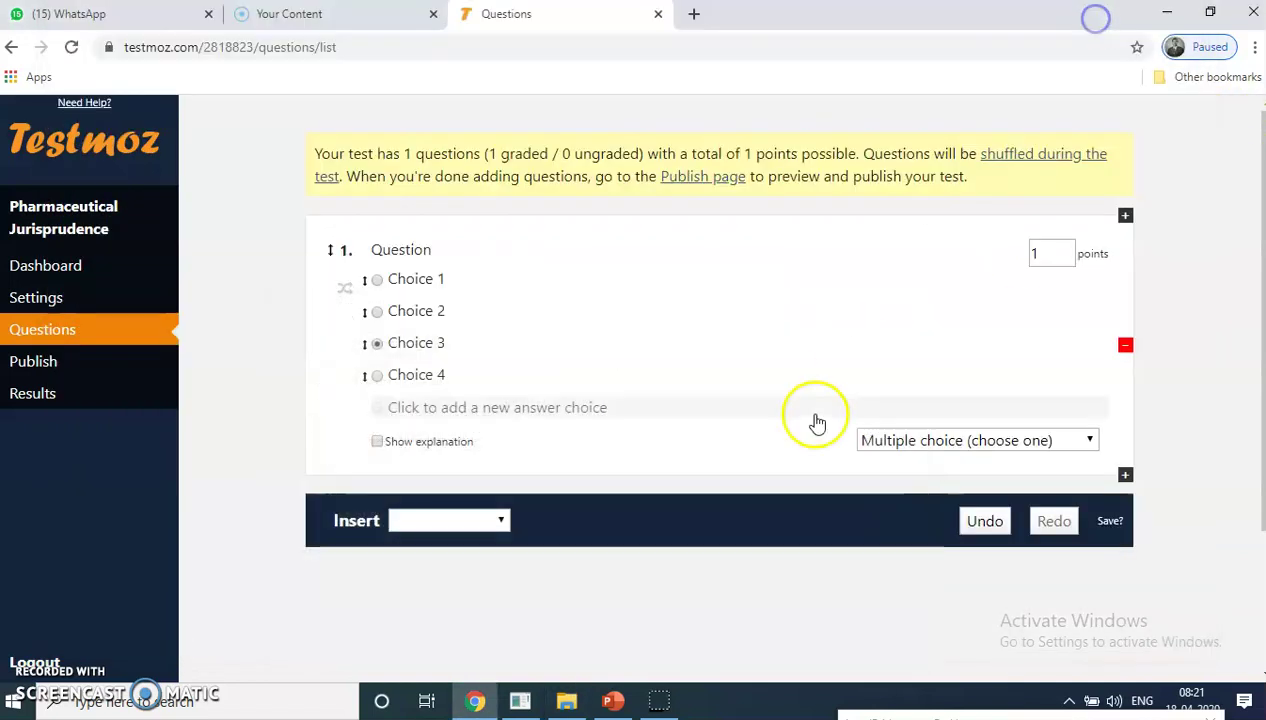
Select question 1's placeholder text and its Choice 1–3 placeholders in Testmoz
{"action": "double_click", "coordinate": [410, 249]}
{"action": "double_click", "coordinate": [416, 280]}
{"action": "double_click", "coordinate": [416, 311]}
{"action": "double_click", "coordinate": [416, 343]}
{"action": "left_click", "coordinate": [424, 358]}
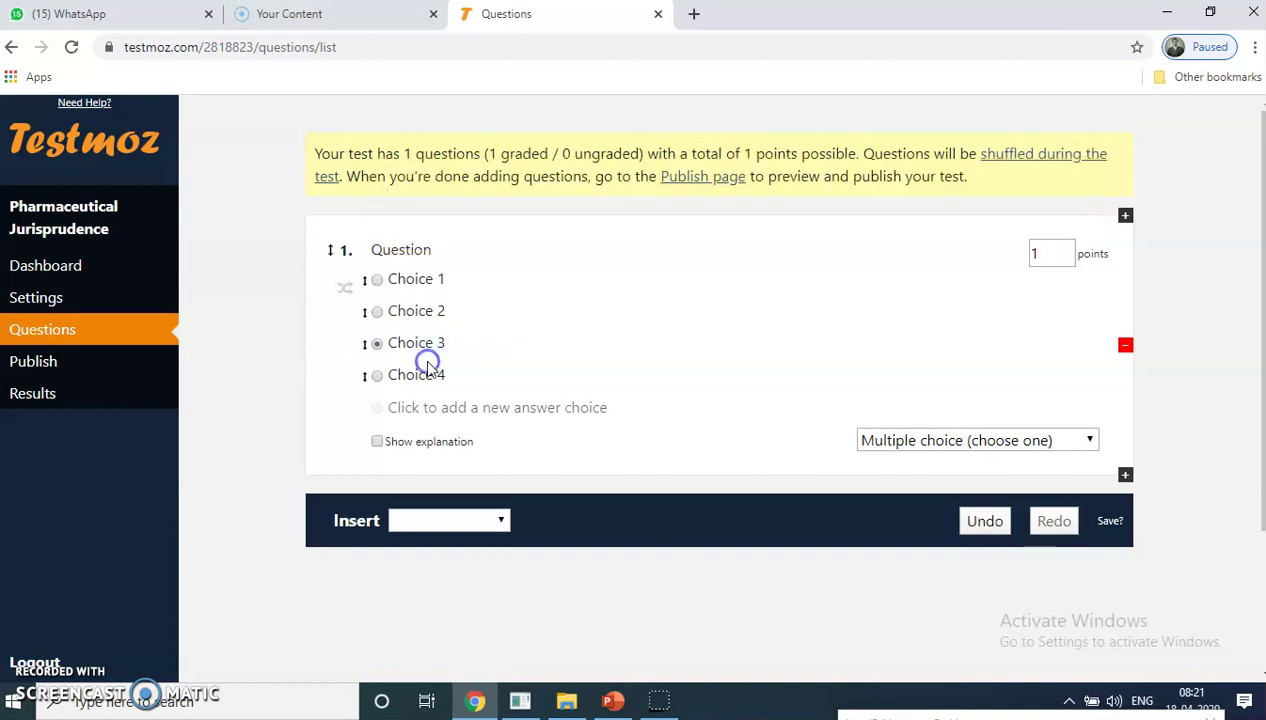
Open 'Pharmaceutical Jurisprudance fdp' from Desktop > IOP Online FDP on ICT Tools 2020 > MCQs Bank in Word
{"action": "left_click", "coordinate": [566, 701]}
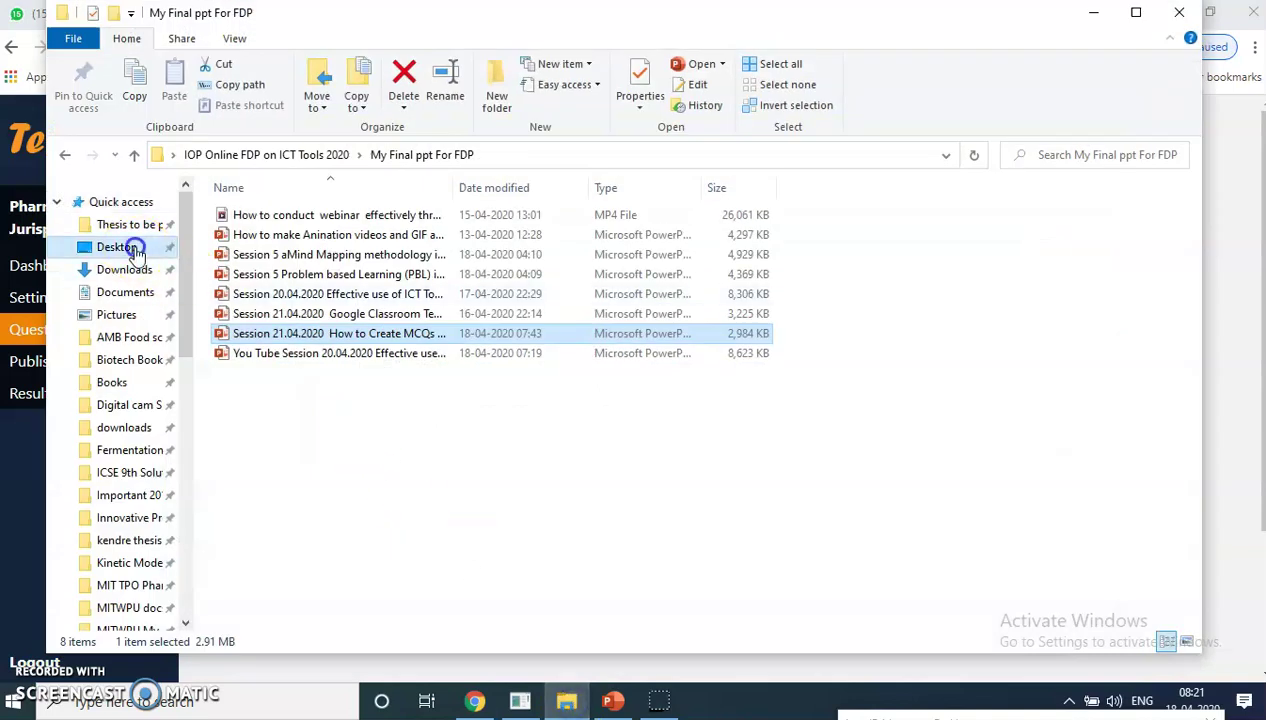
{"action": "left_click", "coordinate": [125, 248]}
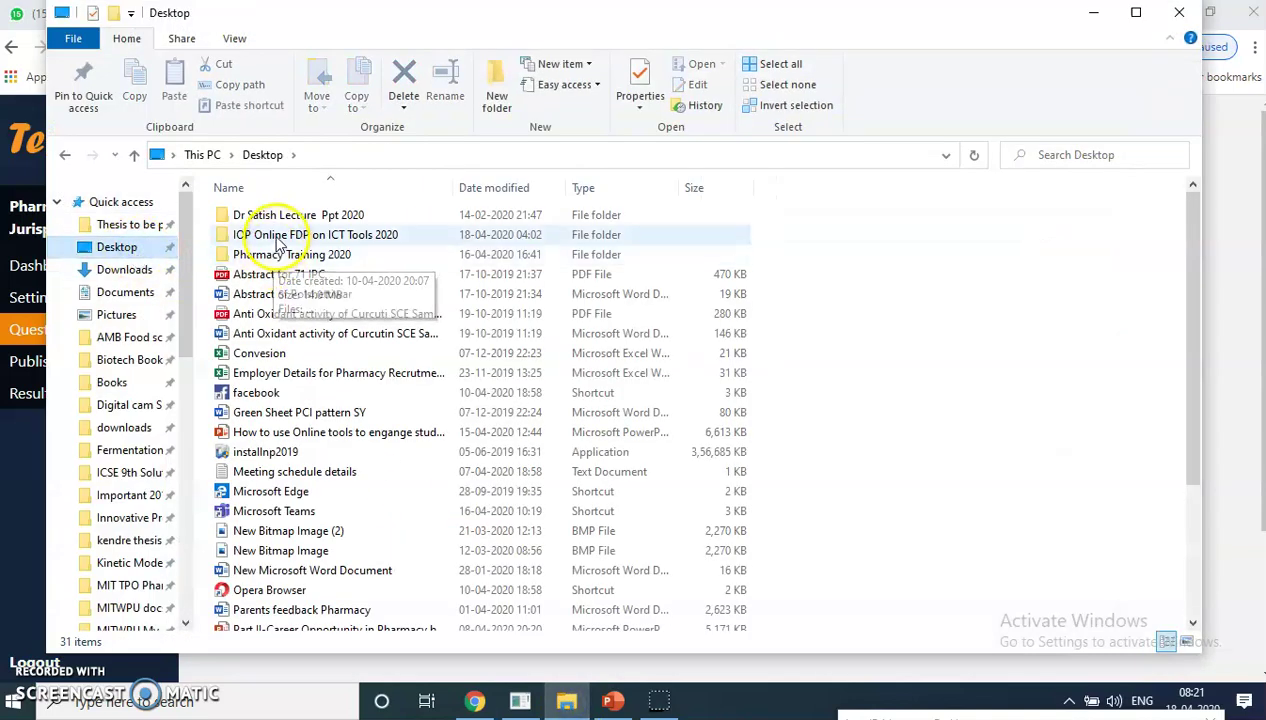
{"action": "double_click", "coordinate": [277, 235]}
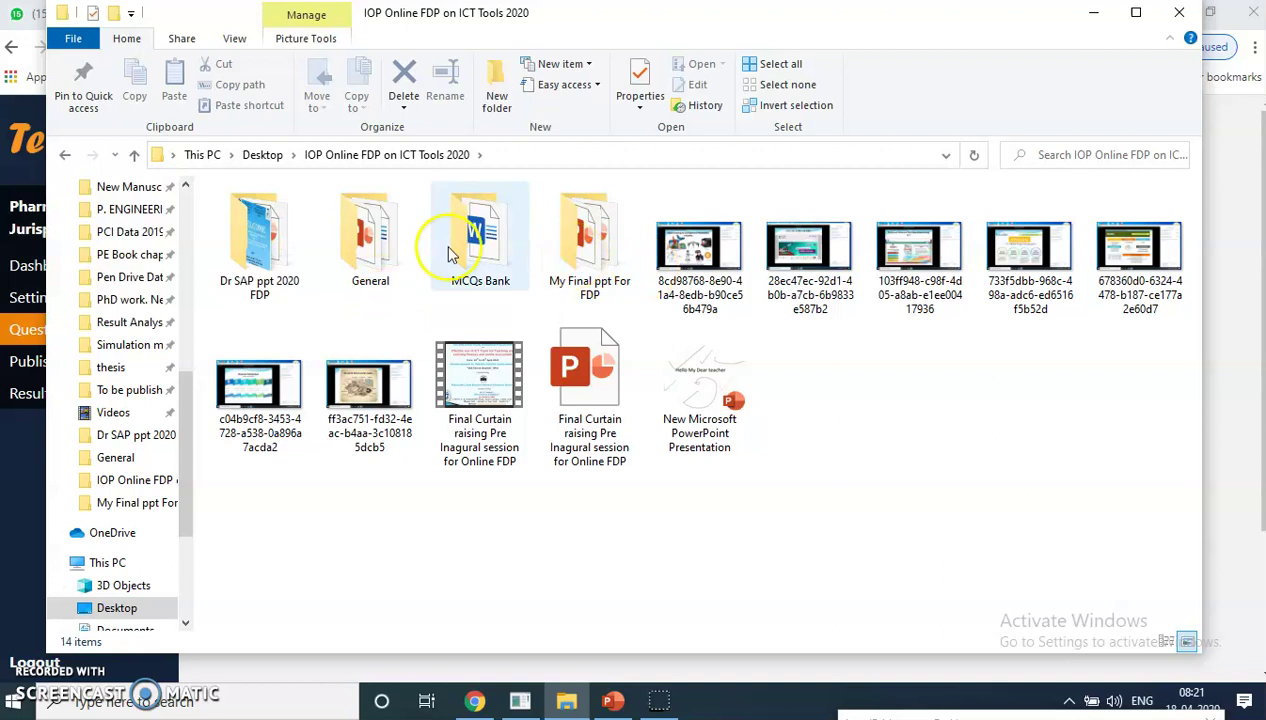
{"action": "double_click", "coordinate": [490, 248]}
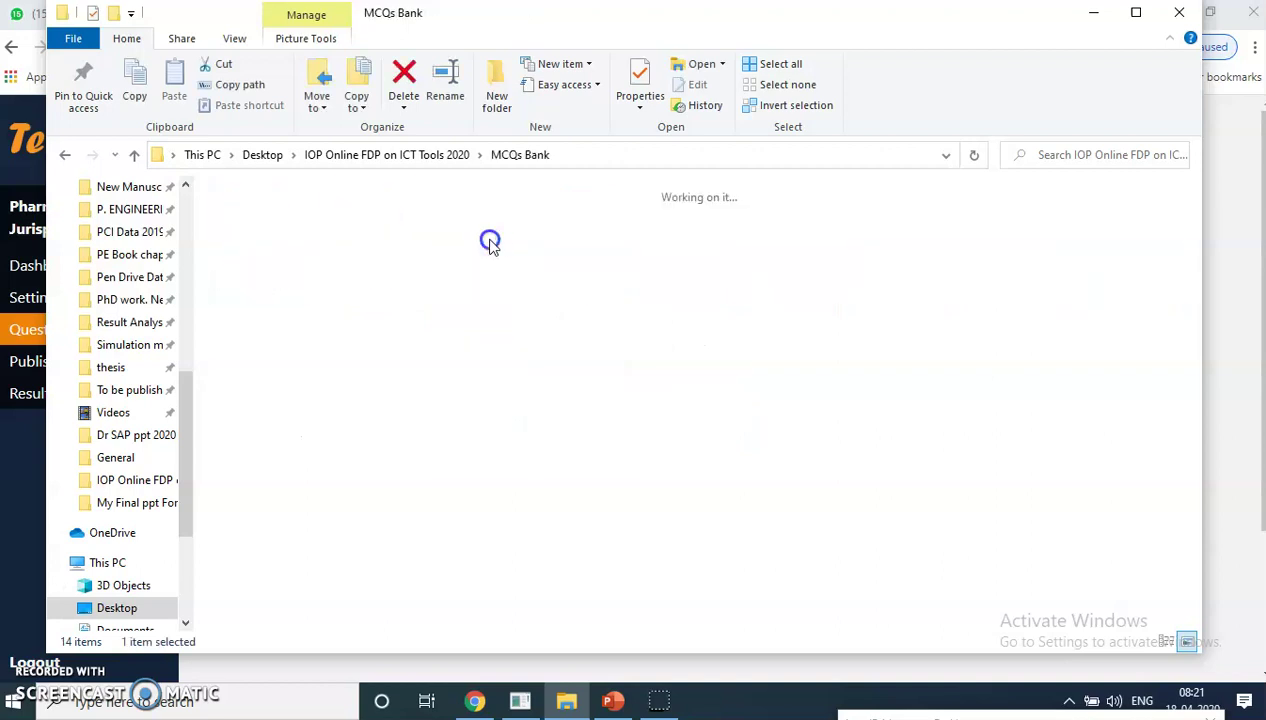
{"action": "left_click", "coordinate": [245, 236]}
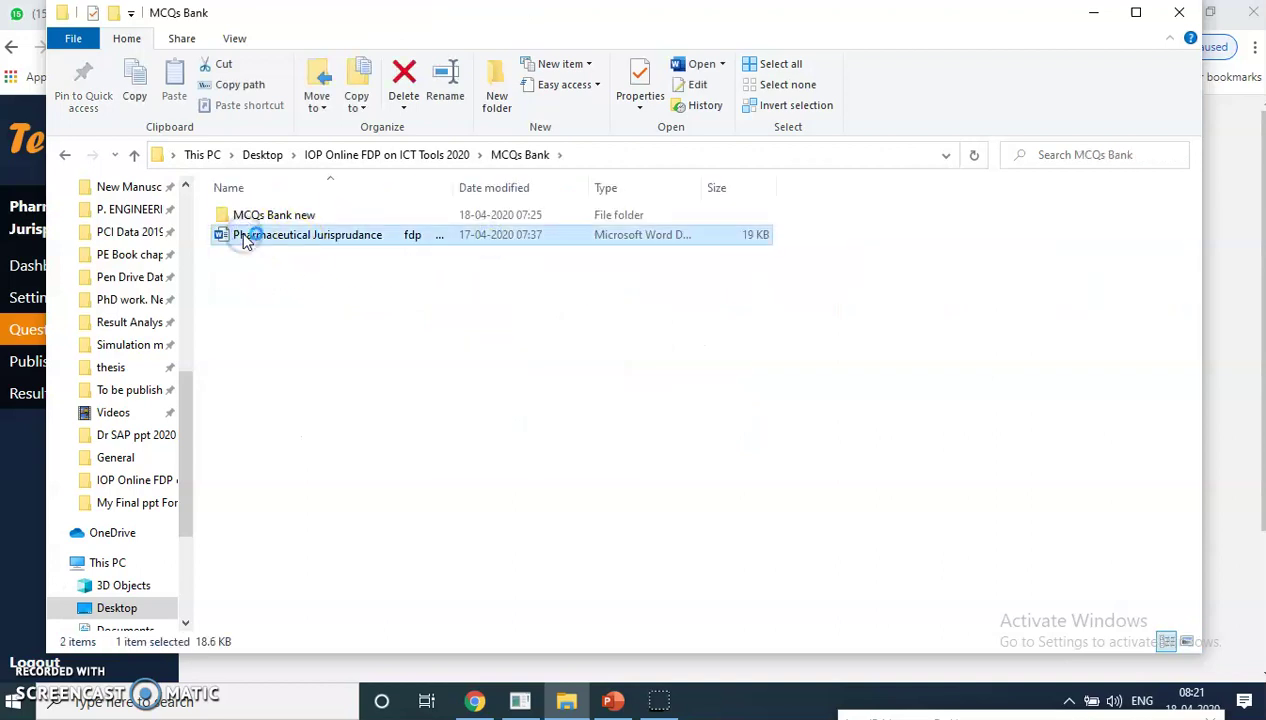
{"action": "double_click", "coordinate": [245, 240]}
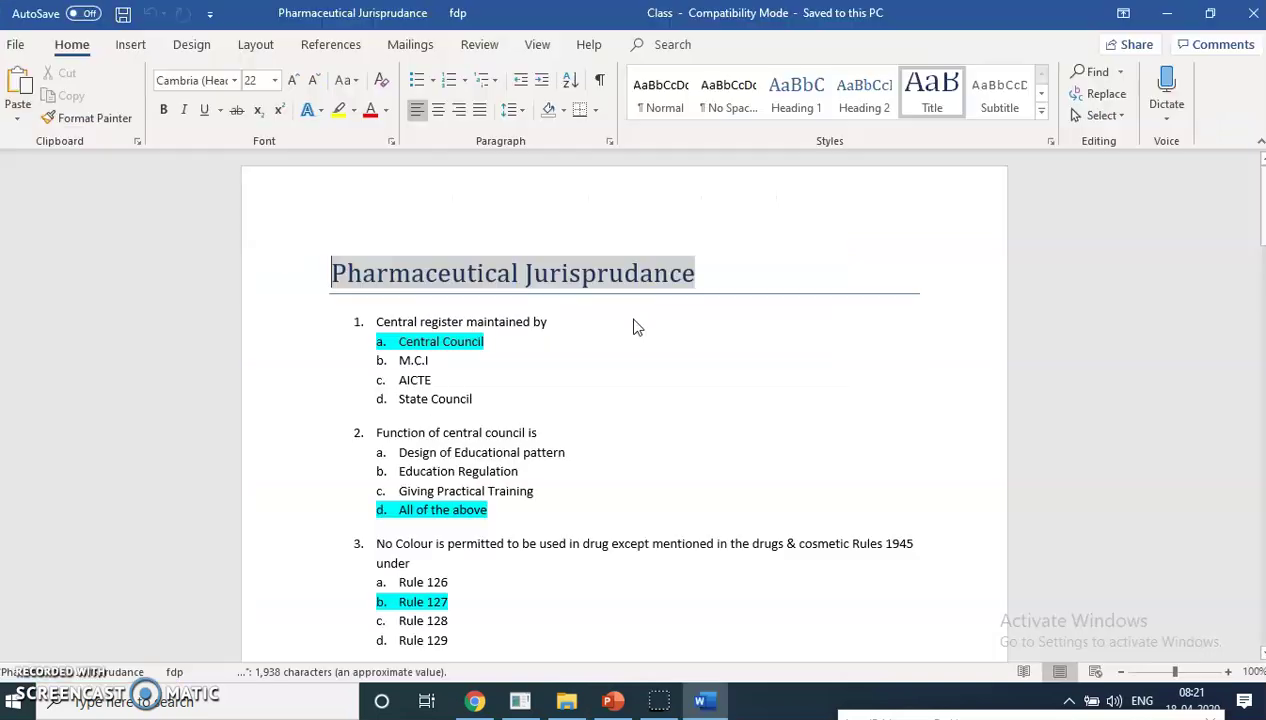
Copy 'Central register maintained by' from the Word document into Testmoz question 1
{"action": "left_click_drag", "start_coordinate": [378, 321], "coordinate": [545, 325]}
{"action": "key", "text": "ctrl+c"}
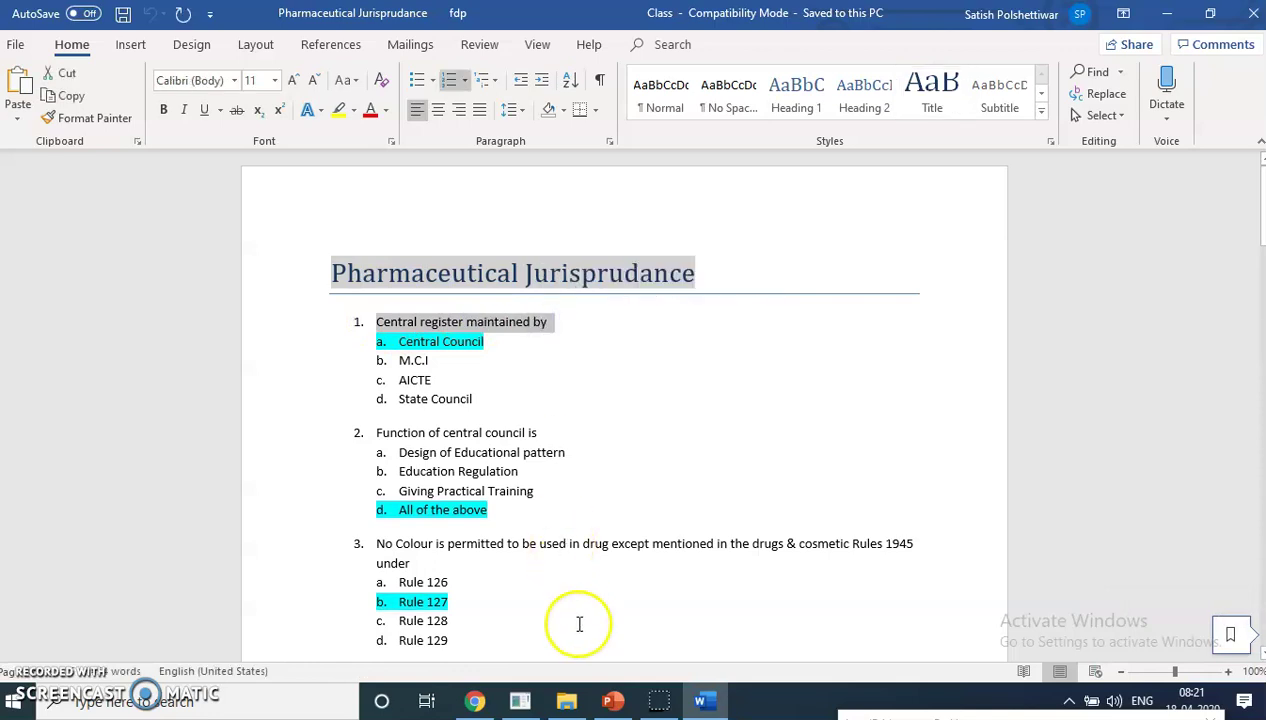
{"action": "left_click", "coordinate": [478, 701]}
{"action": "left_click", "coordinate": [444, 241]}
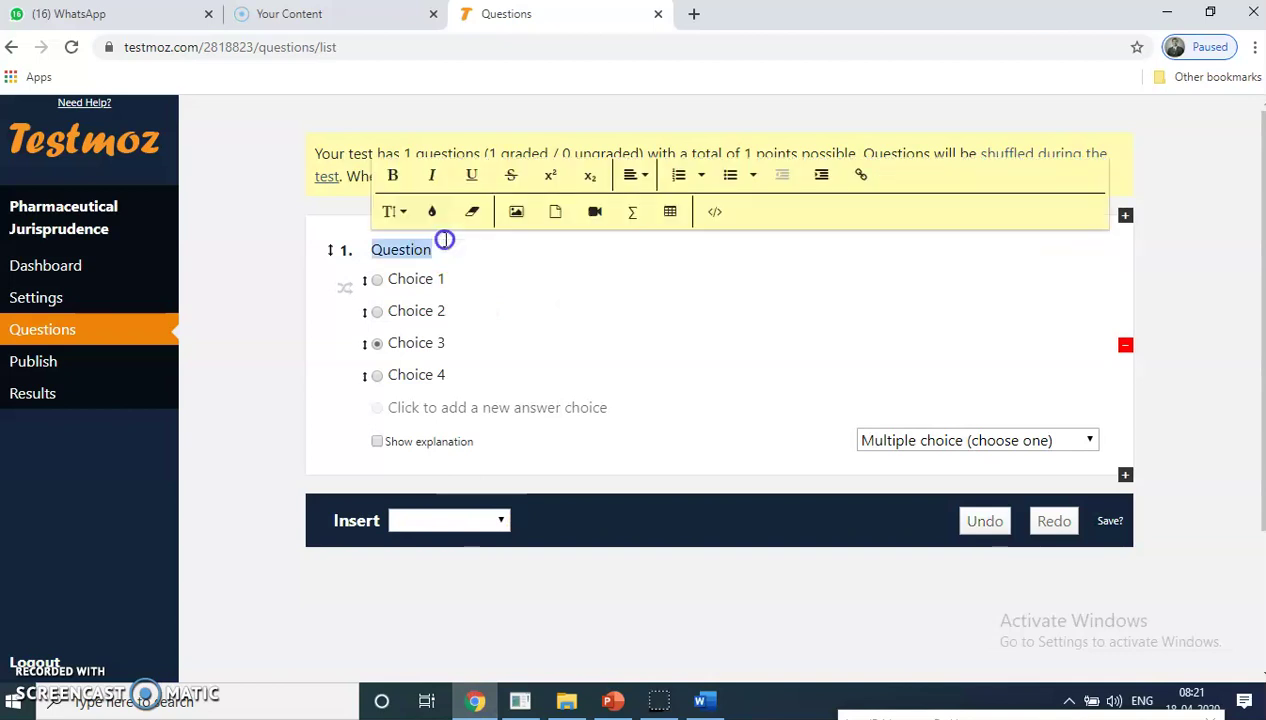
{"action": "left_click", "coordinate": [452, 253]}
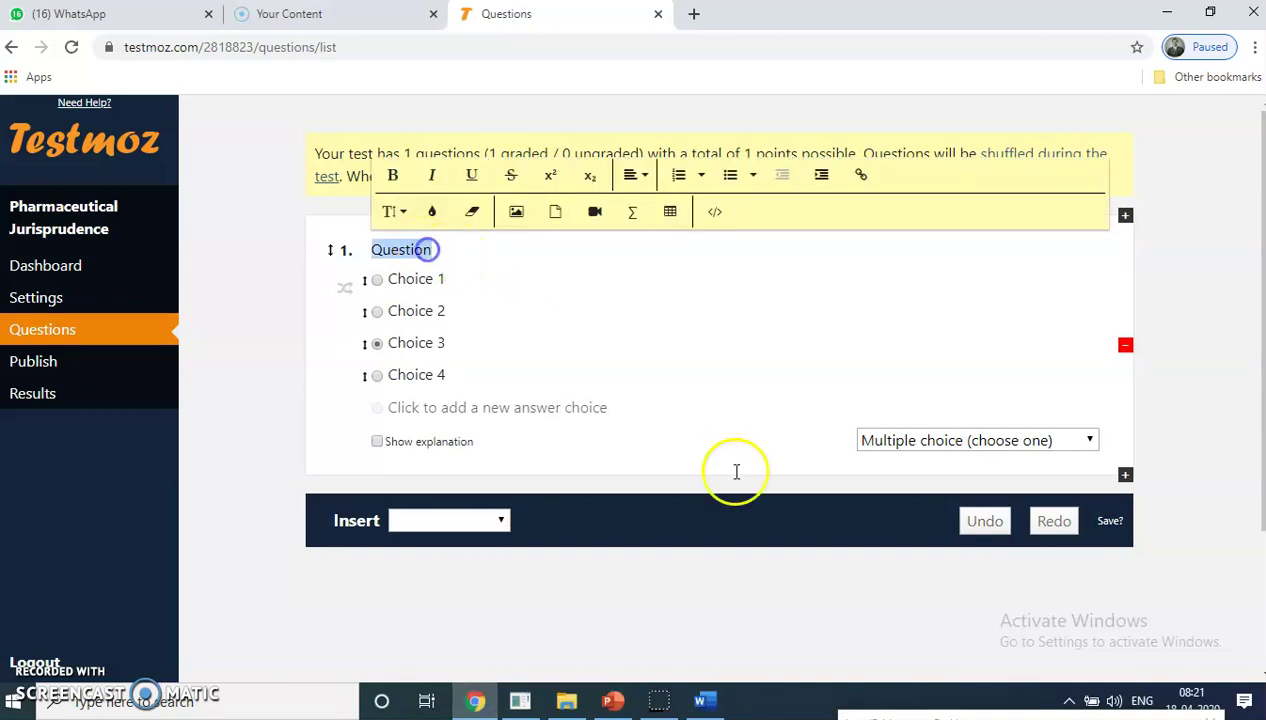
{"action": "key", "text": "ctrl+v"}
{"action": "left_click", "coordinate": [707, 705]}
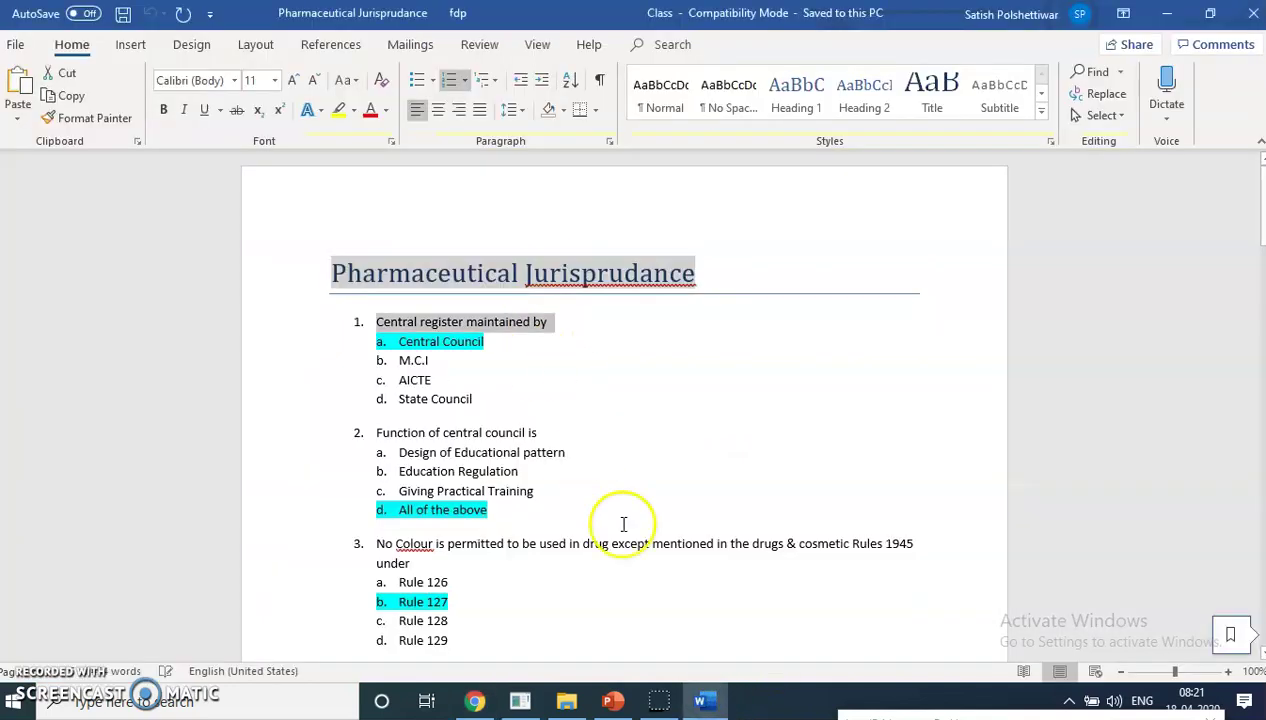
{"action": "left_click", "coordinate": [419, 321]}
{"action": "left_click_drag", "start_coordinate": [377, 321], "coordinate": [545, 328]}
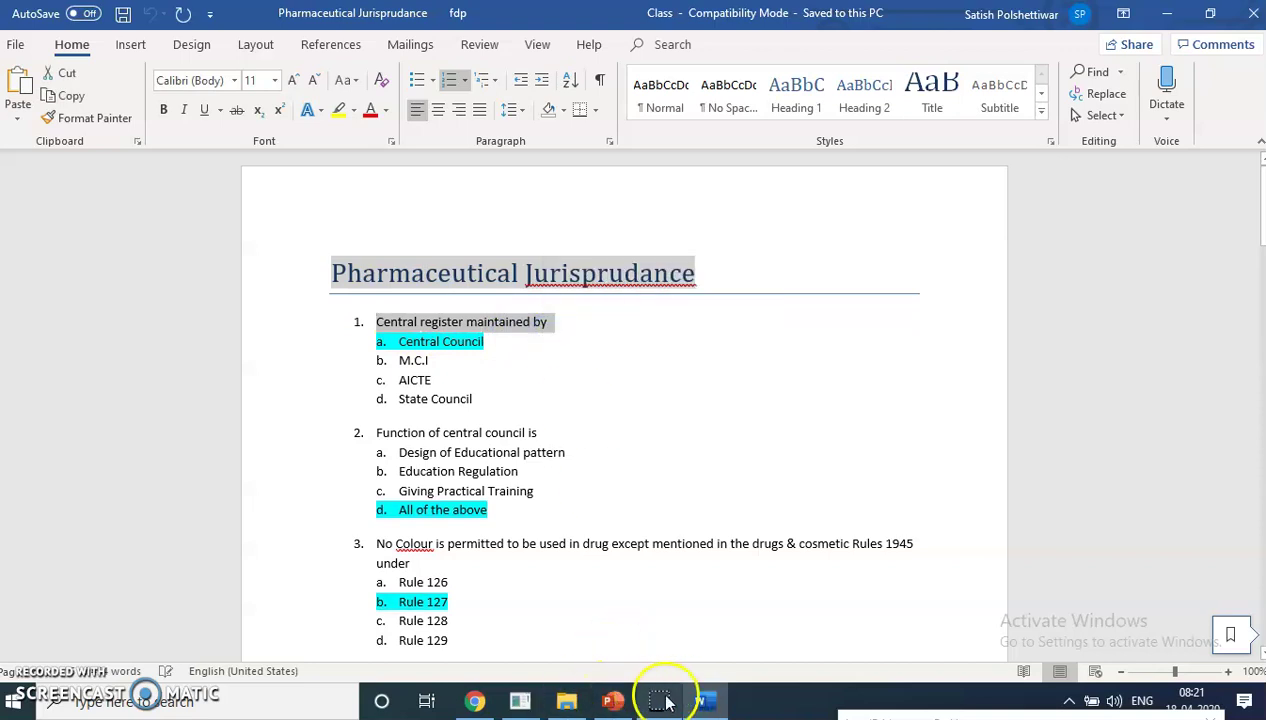
{"action": "left_click", "coordinate": [476, 702]}
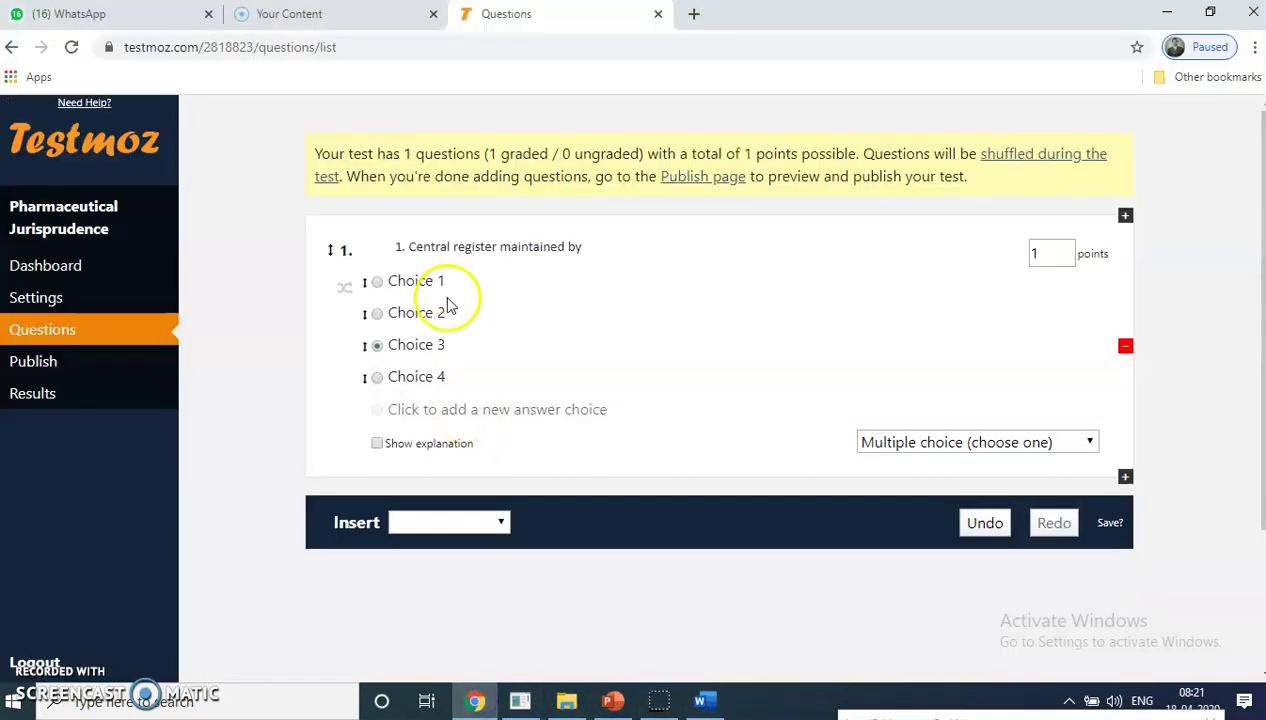
Remove the list numbering so question 1 reads plainly 'Central register maintained by'
{"action": "left_click", "coordinate": [410, 248]}
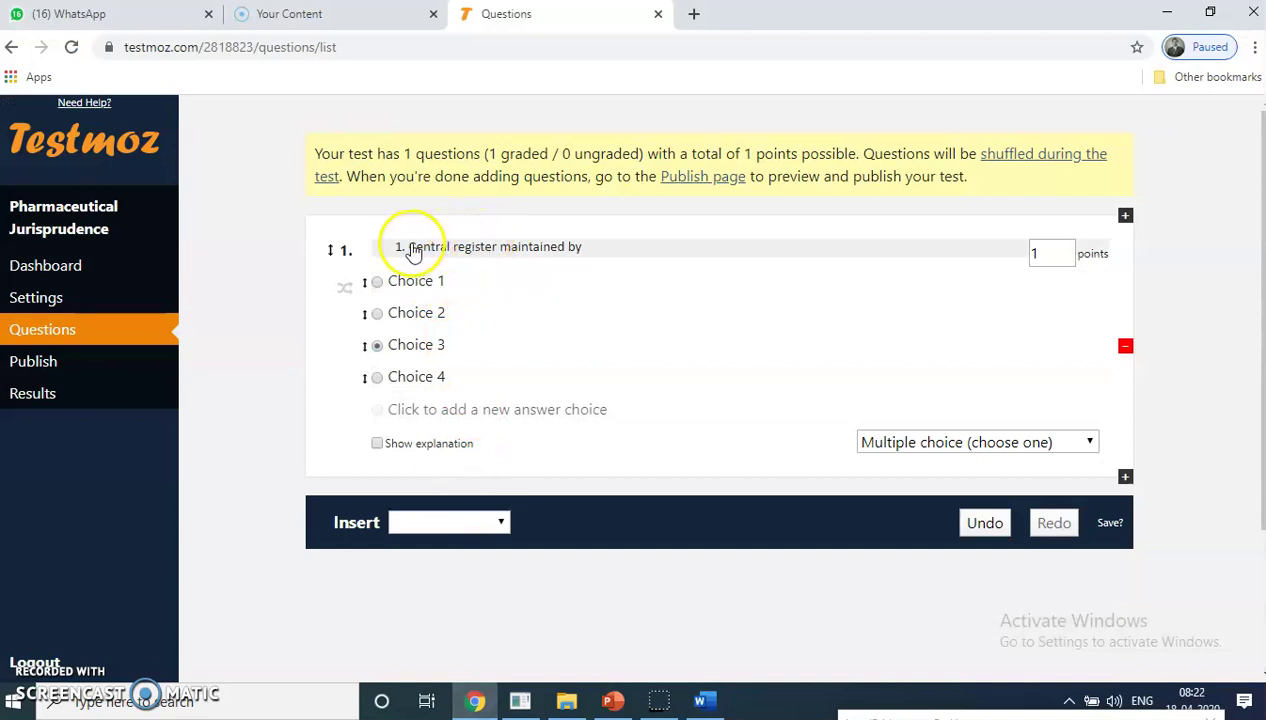
{"action": "triple_click", "coordinate": [412, 246]}
{"action": "left_click", "coordinate": [412, 244]}
{"action": "key", "text": "BackSpace"}
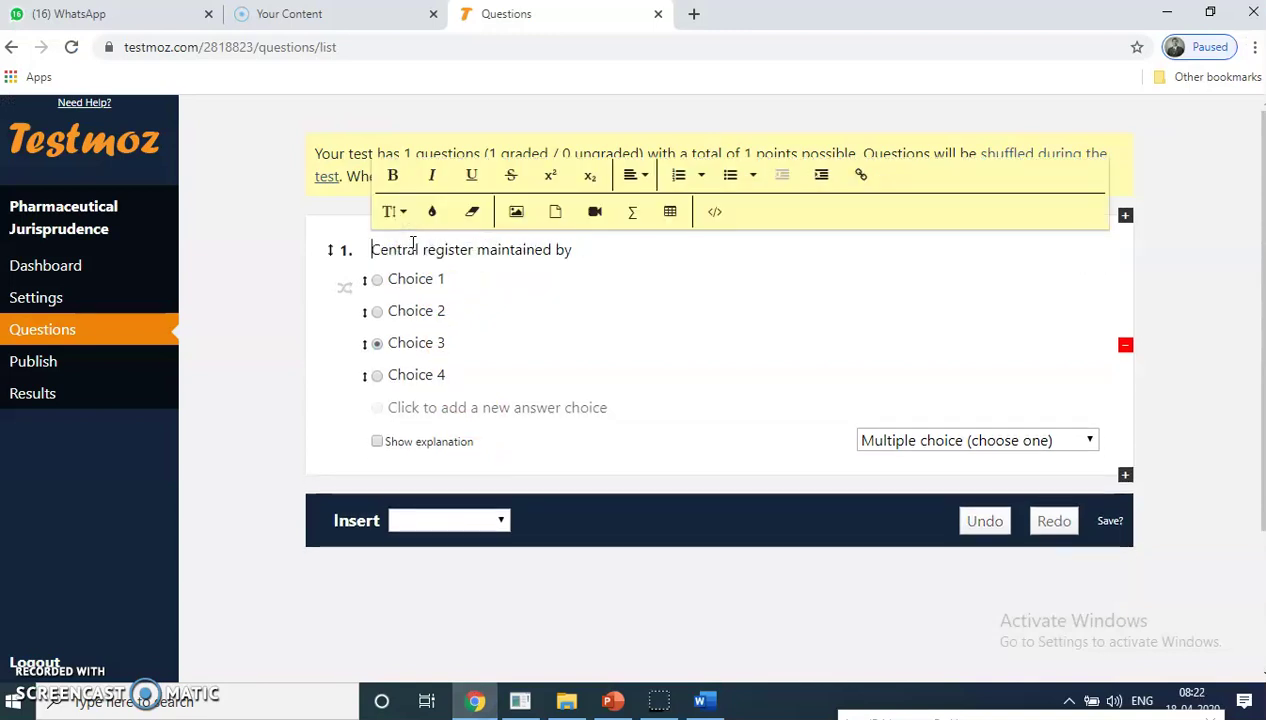
{"action": "type", "text": "Cdn"}
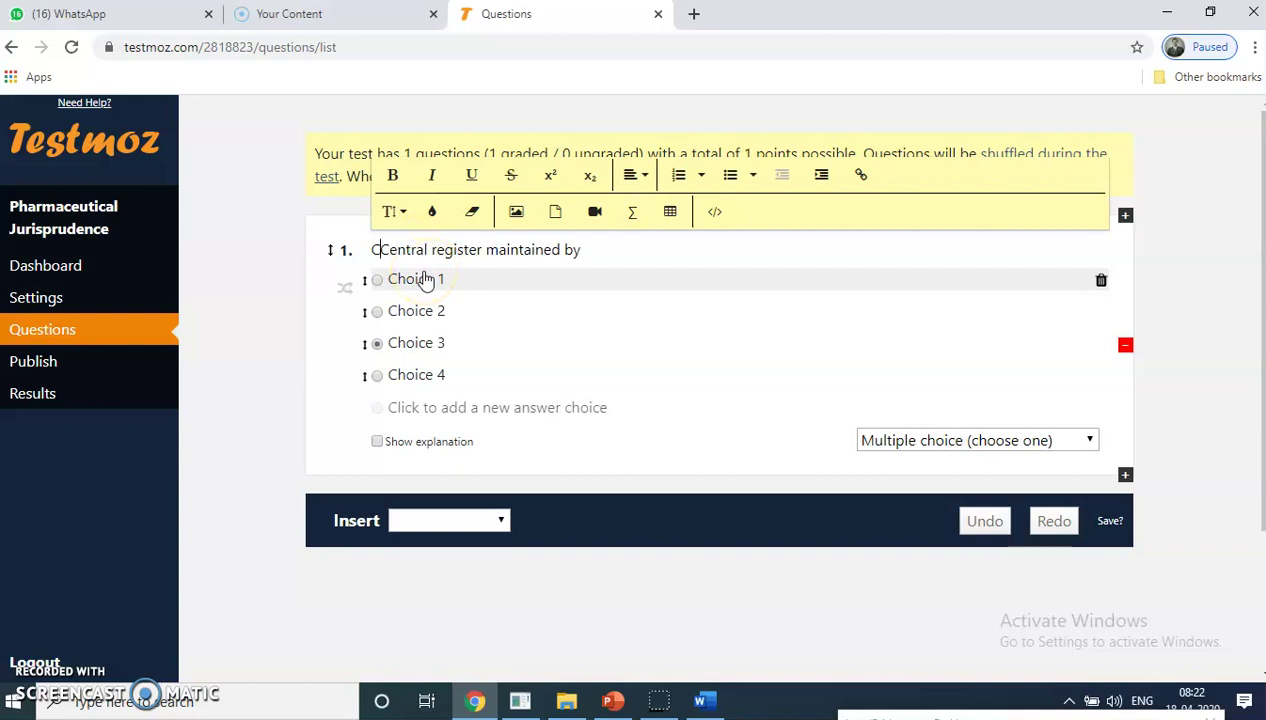
{"action": "key", "text": "BackSpace"}
{"action": "key", "text": "BackSpace"}
{"action": "key", "text": "BackSpace"}
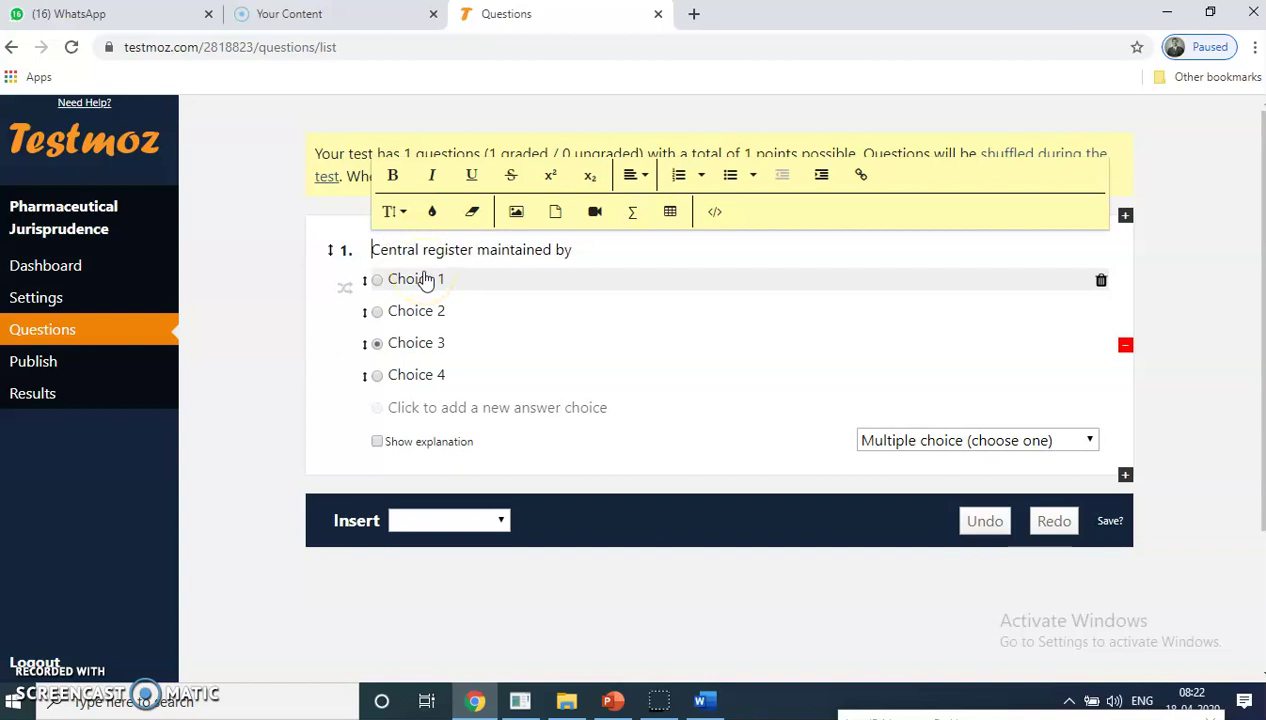
Make Central Council the first answer choice and copy M.C.I from the Word document
{"action": "left_click", "coordinate": [455, 279]}
{"action": "left_click", "coordinate": [455, 279]}
{"action": "type", "text": "Ch"}
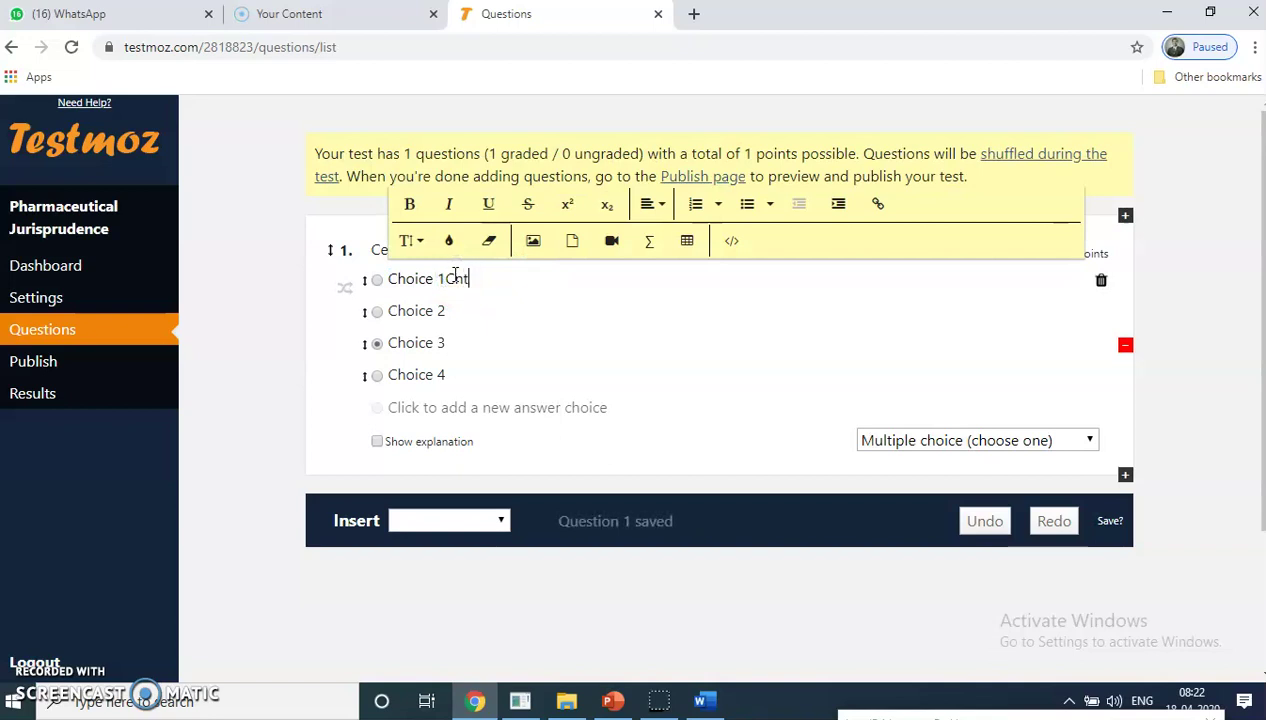
{"action": "type", "text": "Central Council"}
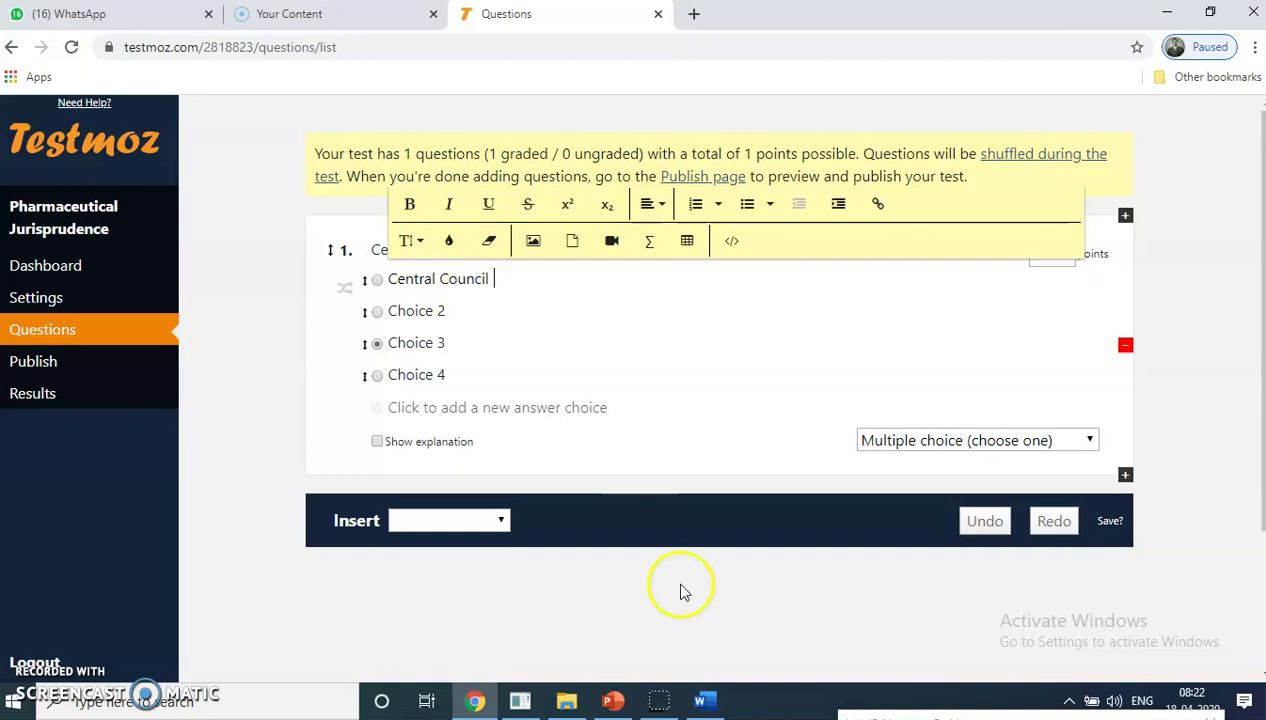
{"action": "left_click", "coordinate": [699, 700]}
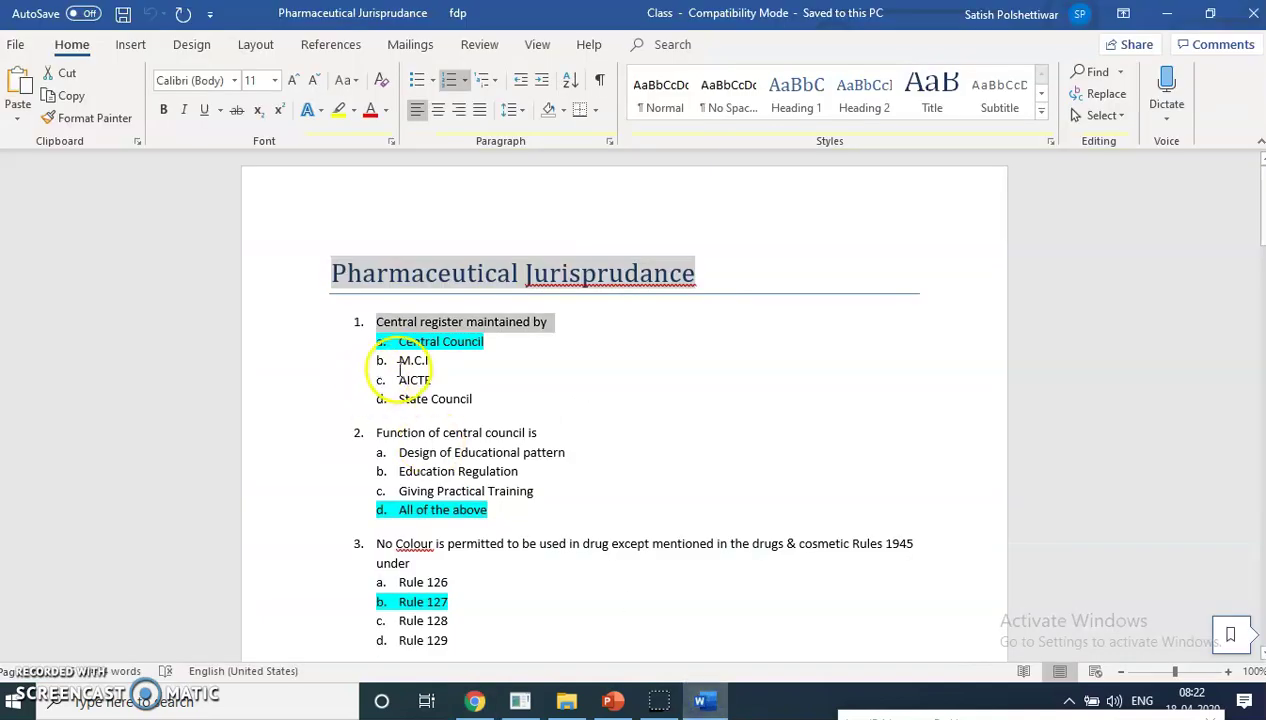
{"action": "double_click", "coordinate": [418, 362]}
{"action": "key", "text": "ctrl+c"}
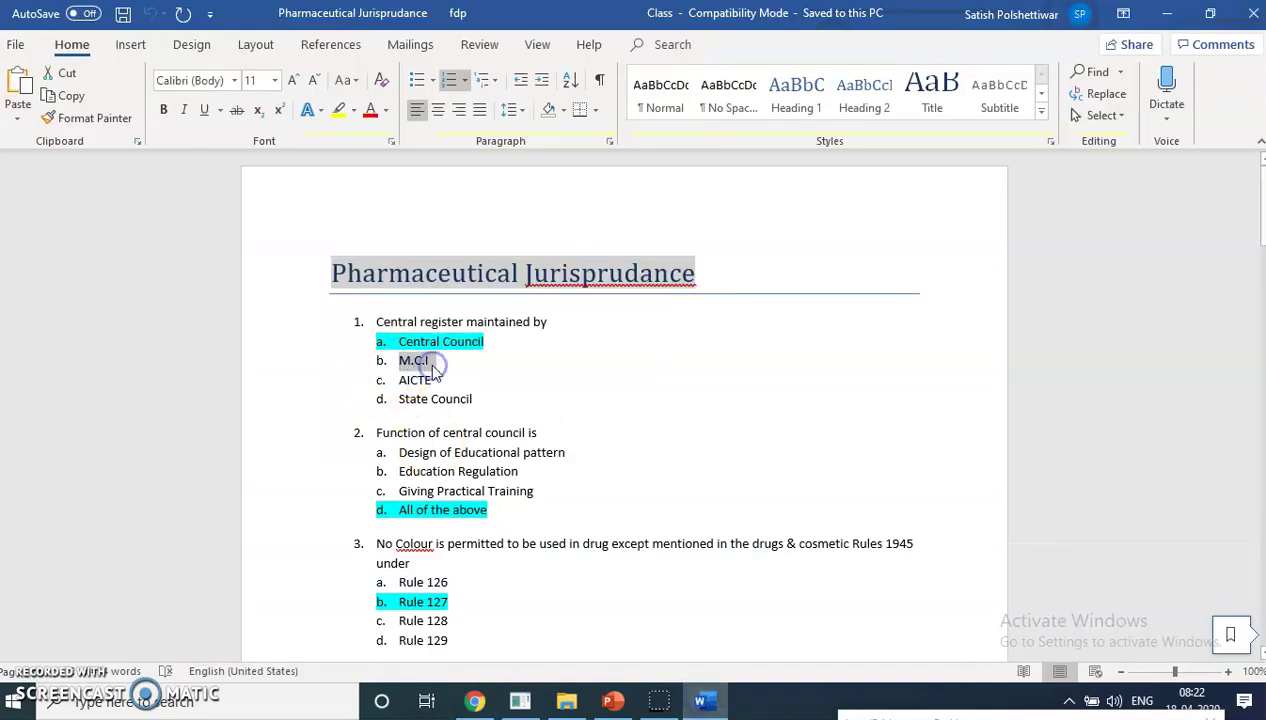
{"action": "left_click", "coordinate": [475, 700]}
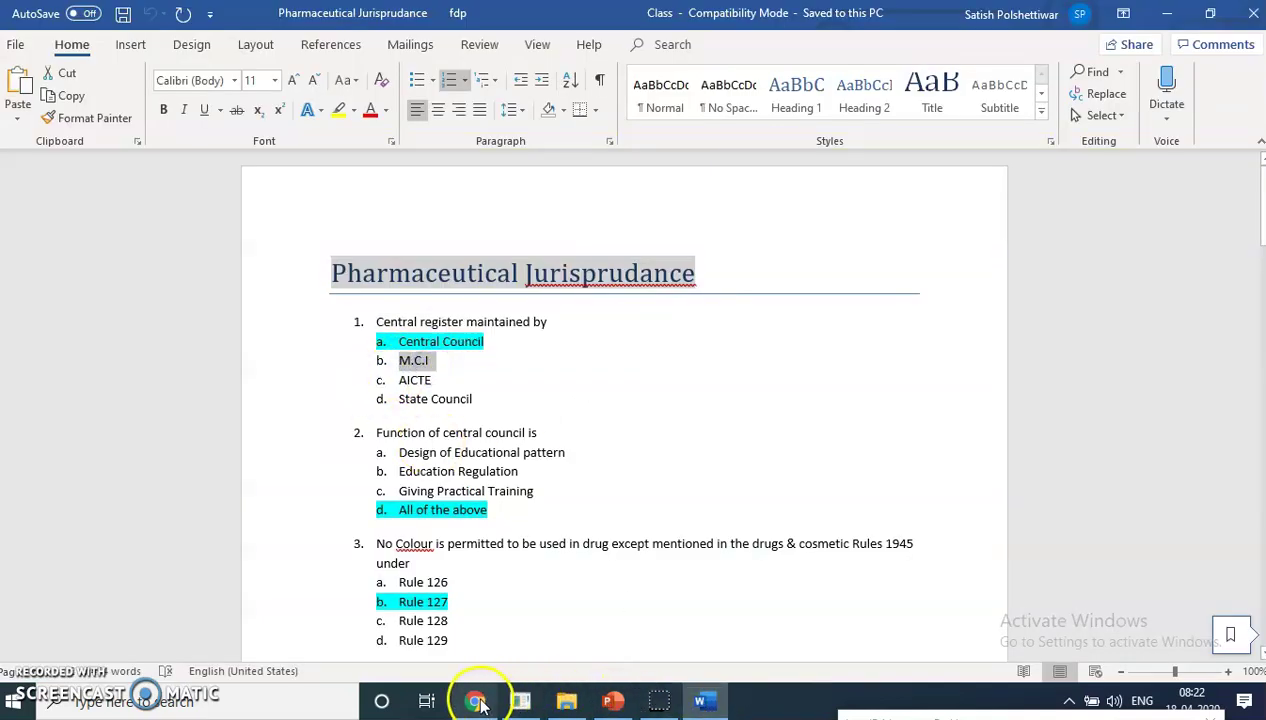
{"action": "left_click", "coordinate": [408, 311]}
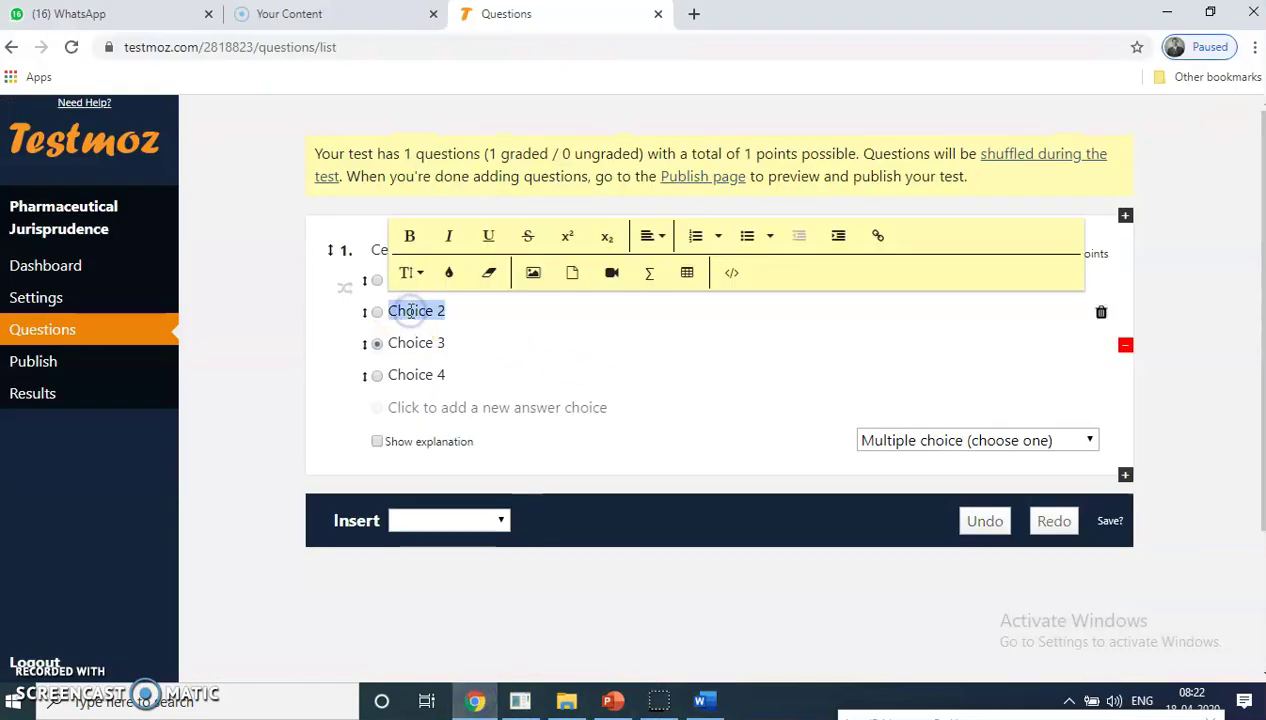
Fill answer choices two to four with M.C.I, AICTE and PCI
{"action": "key", "text": "ctrl+v"}
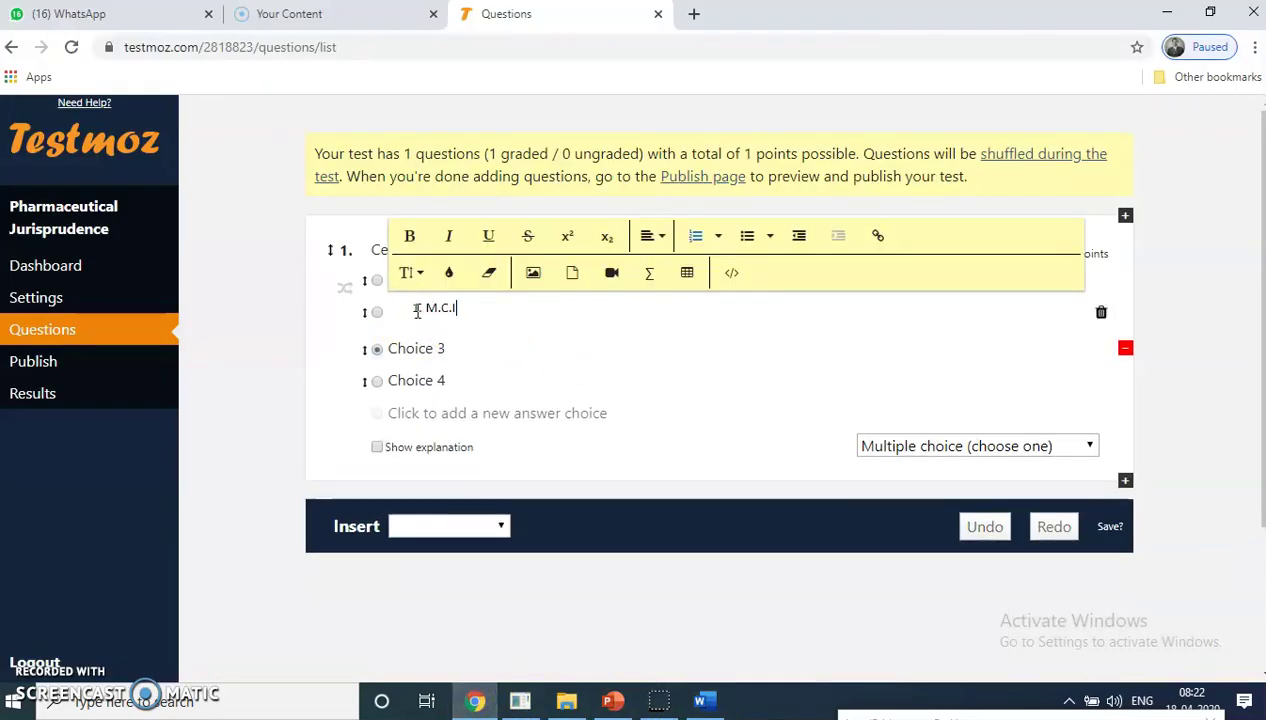
{"action": "key", "text": "BackSpace"}
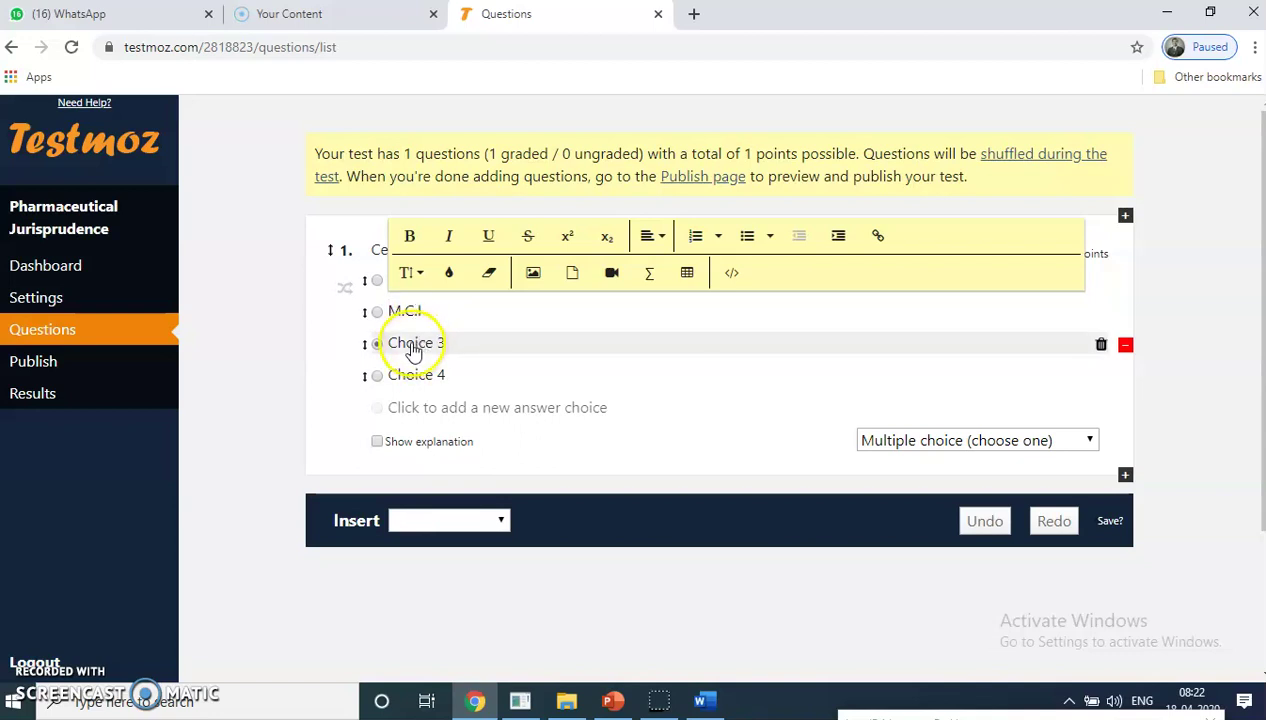
{"action": "left_click", "coordinate": [413, 345]}
{"action": "type", "text": "All"}
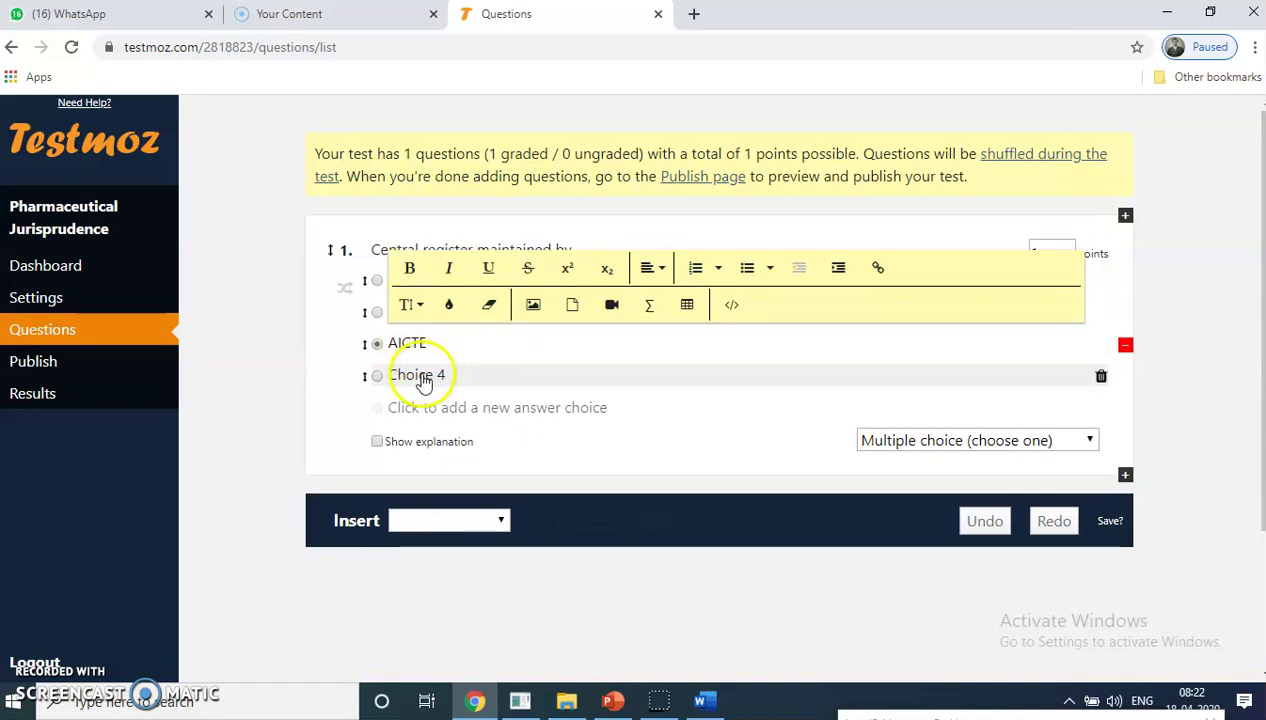
{"action": "left_click", "coordinate": [422, 378]}
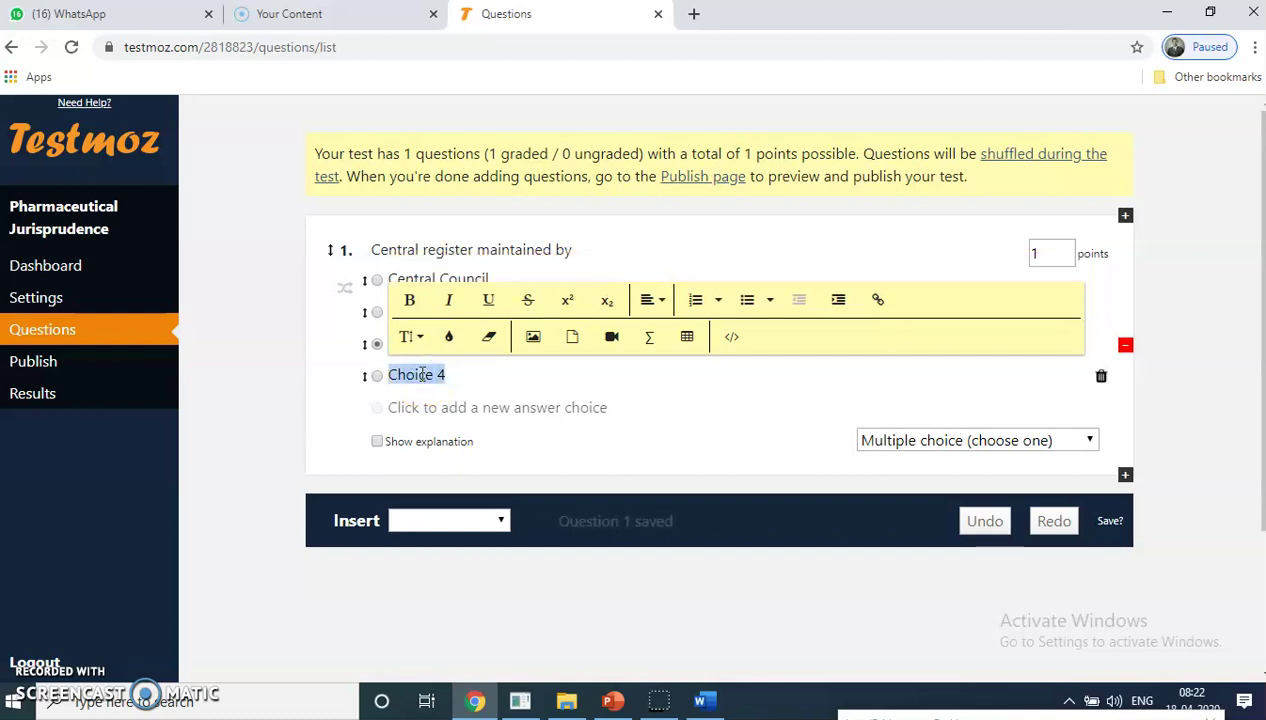
{"action": "type", "text": "PCI"}
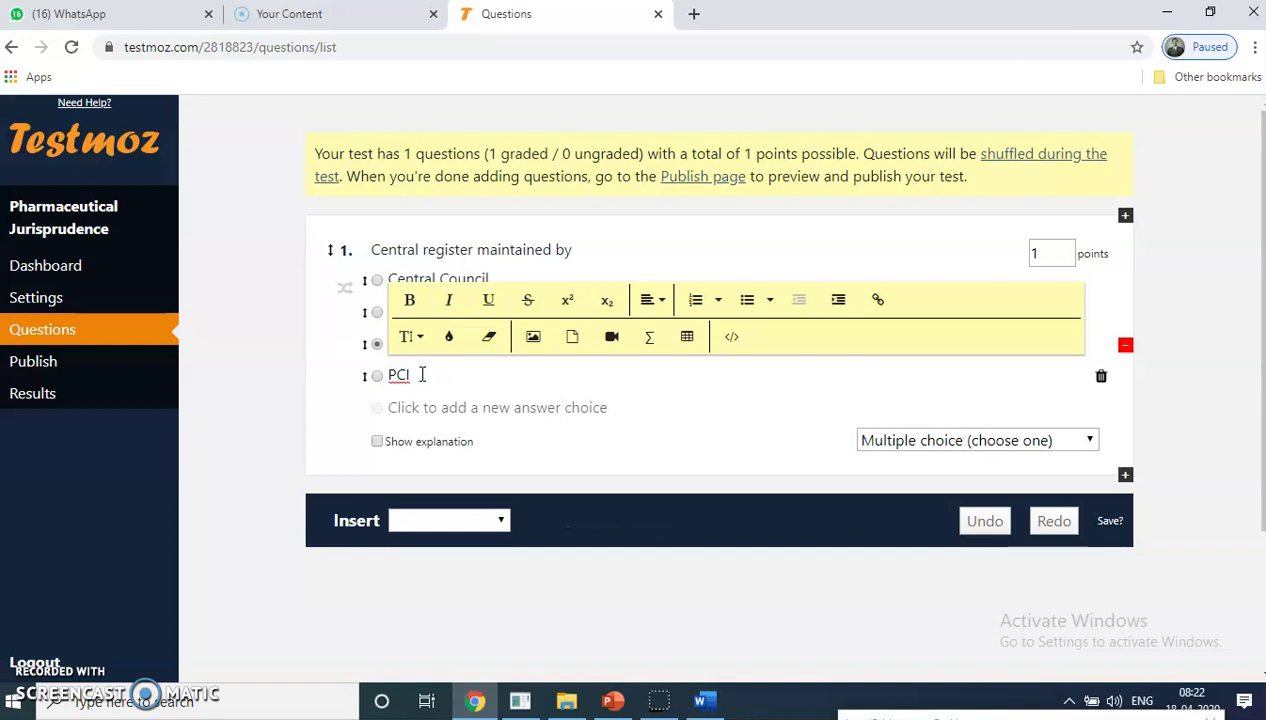
Mark Central Council as question 1's correct answer
{"action": "left_click", "coordinate": [271, 418]}
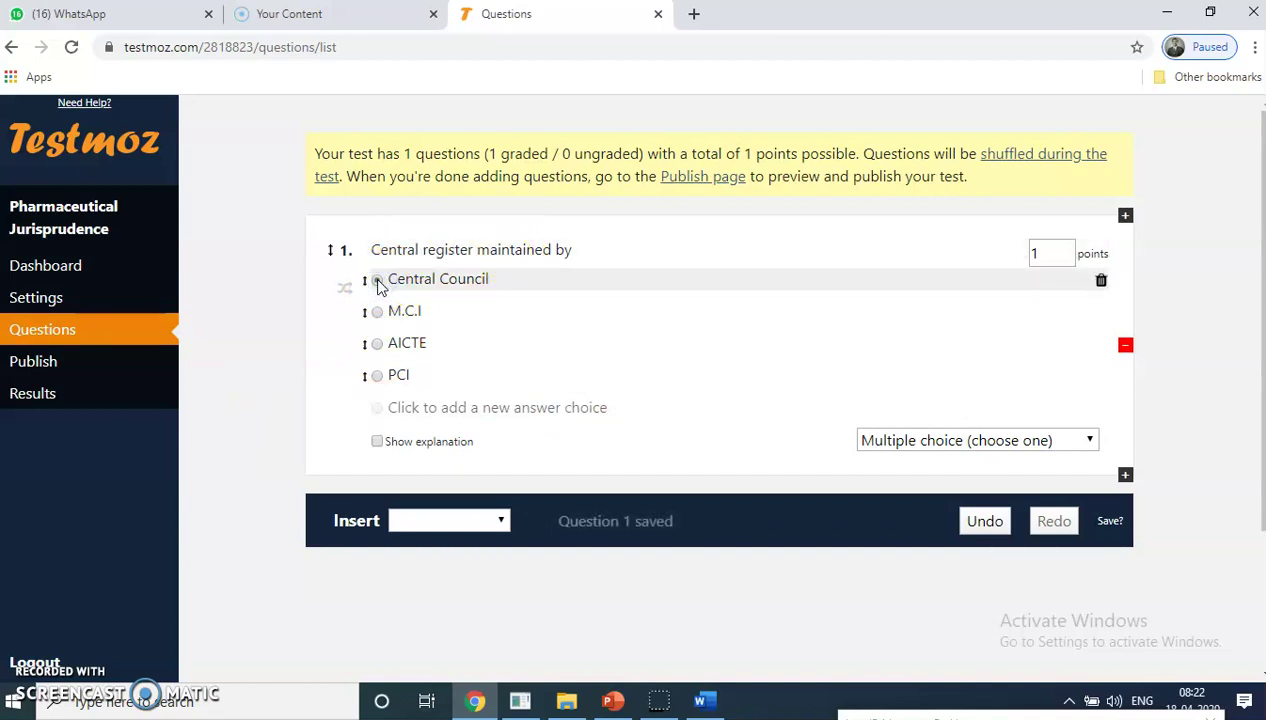
{"action": "left_click", "coordinate": [377, 281]}
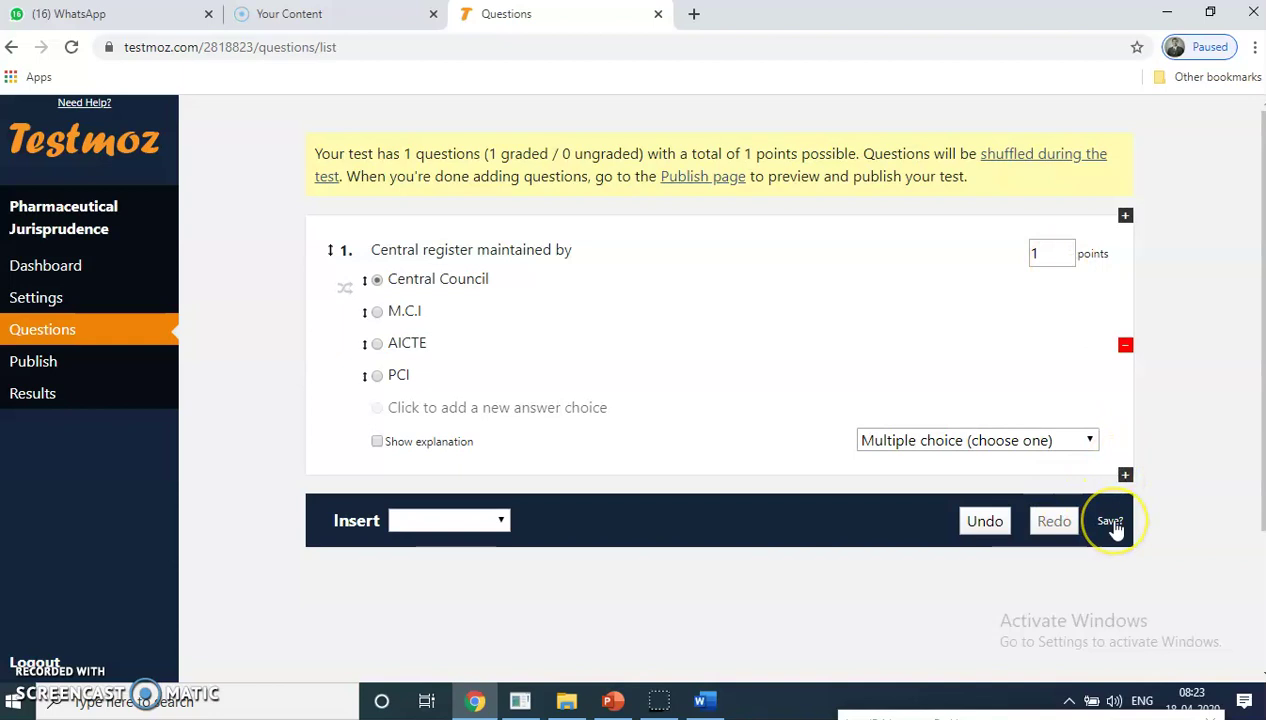
{"action": "left_click", "coordinate": [772, 465]}
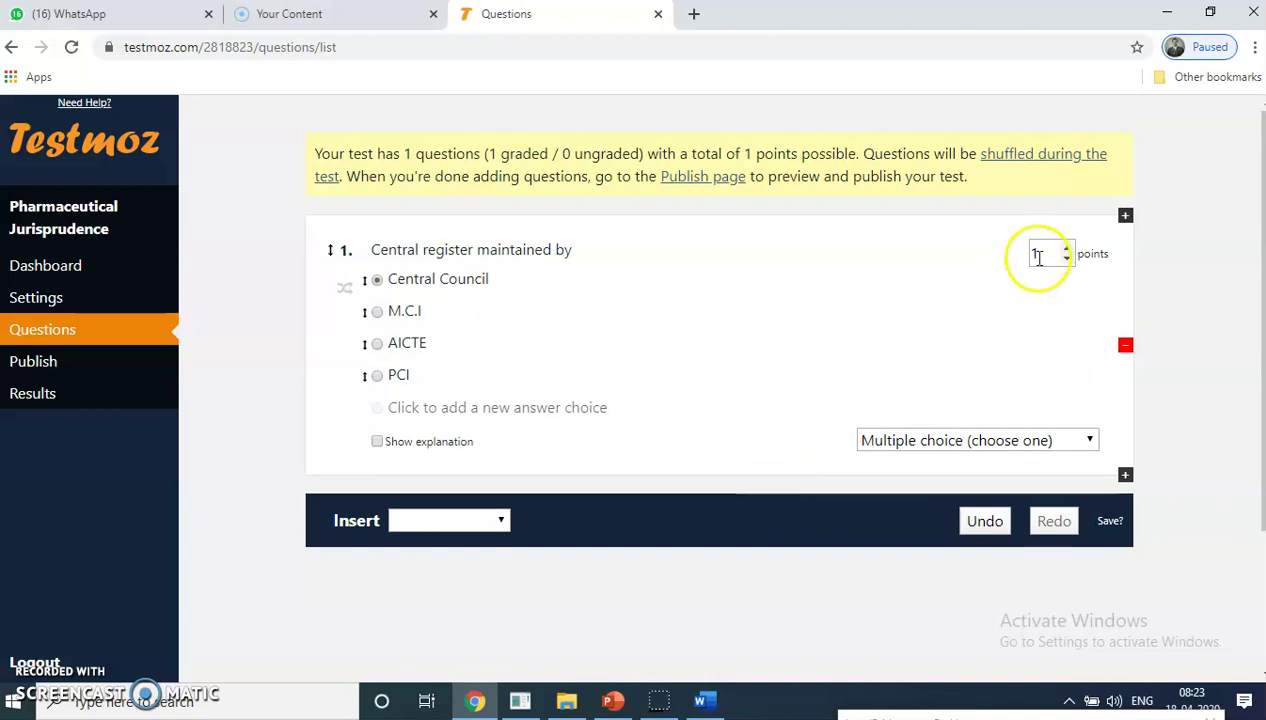
Duplicate question 1 as question 2, keeping Central Council as the correct answer
{"action": "left_click", "coordinate": [1127, 478]}
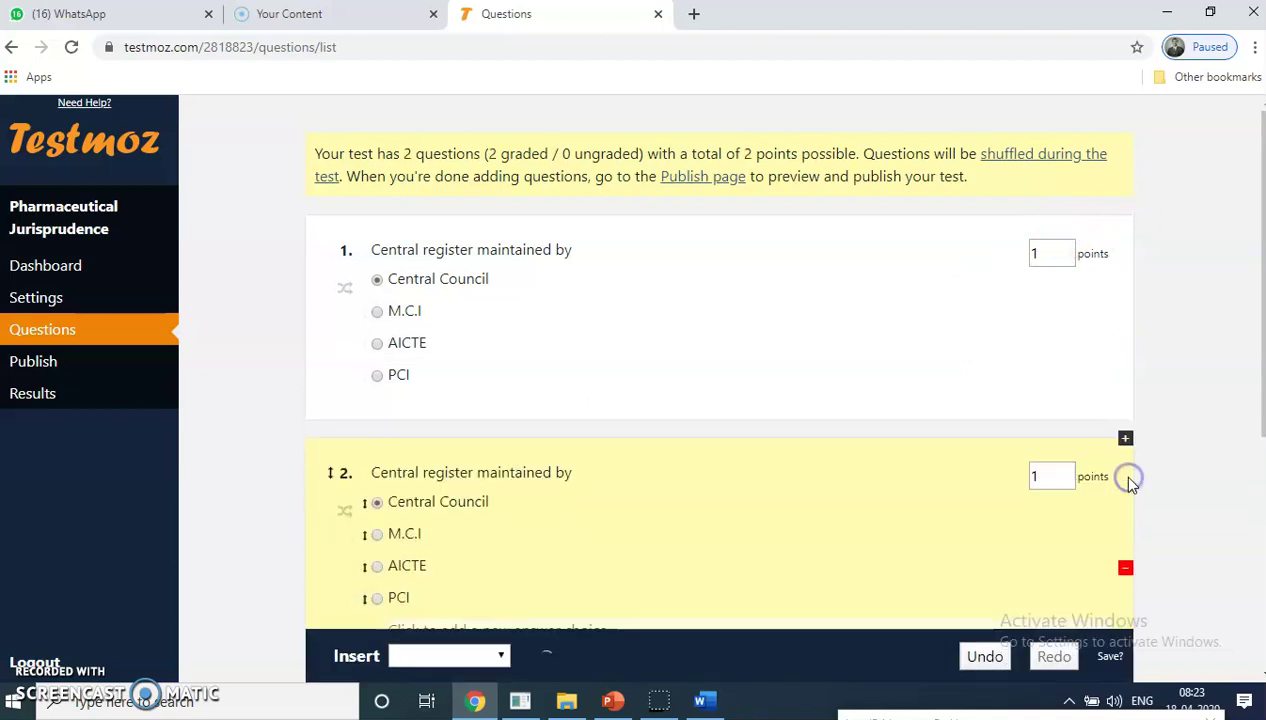
{"action": "left_click", "coordinate": [385, 481]}
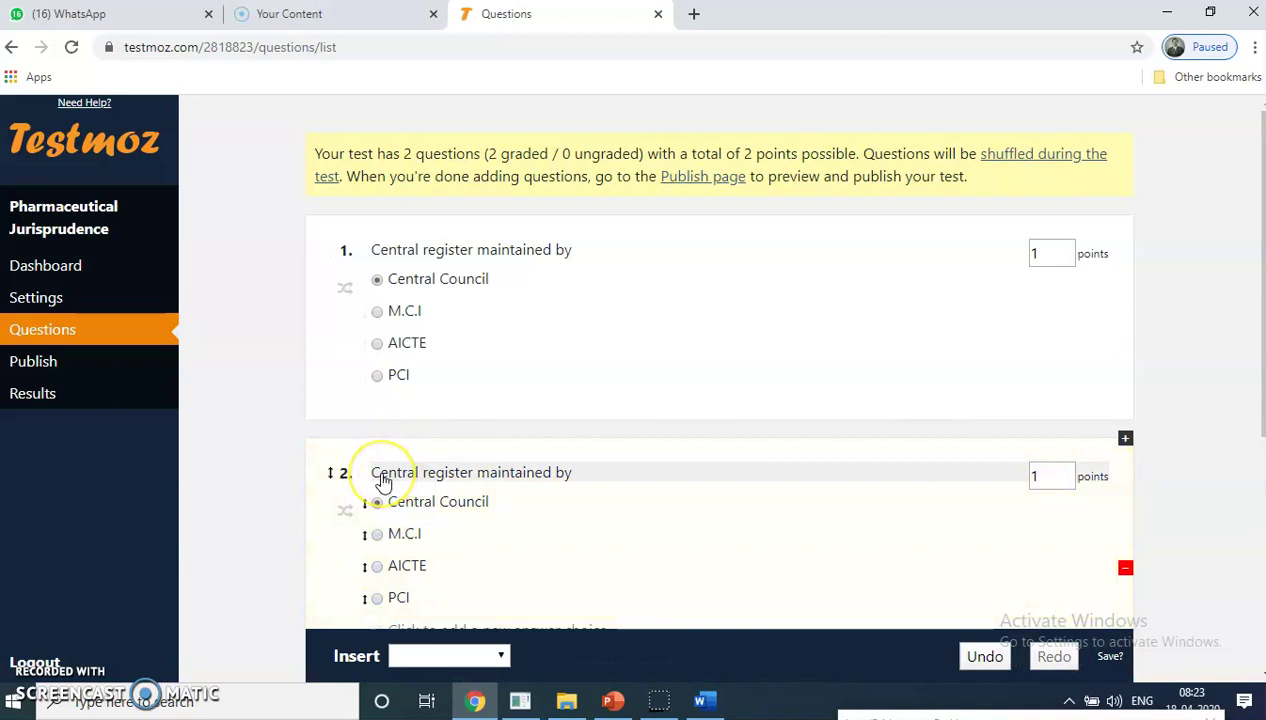
{"action": "left_click_drag", "start_coordinate": [1250, 318], "coordinate": [1255, 190]}
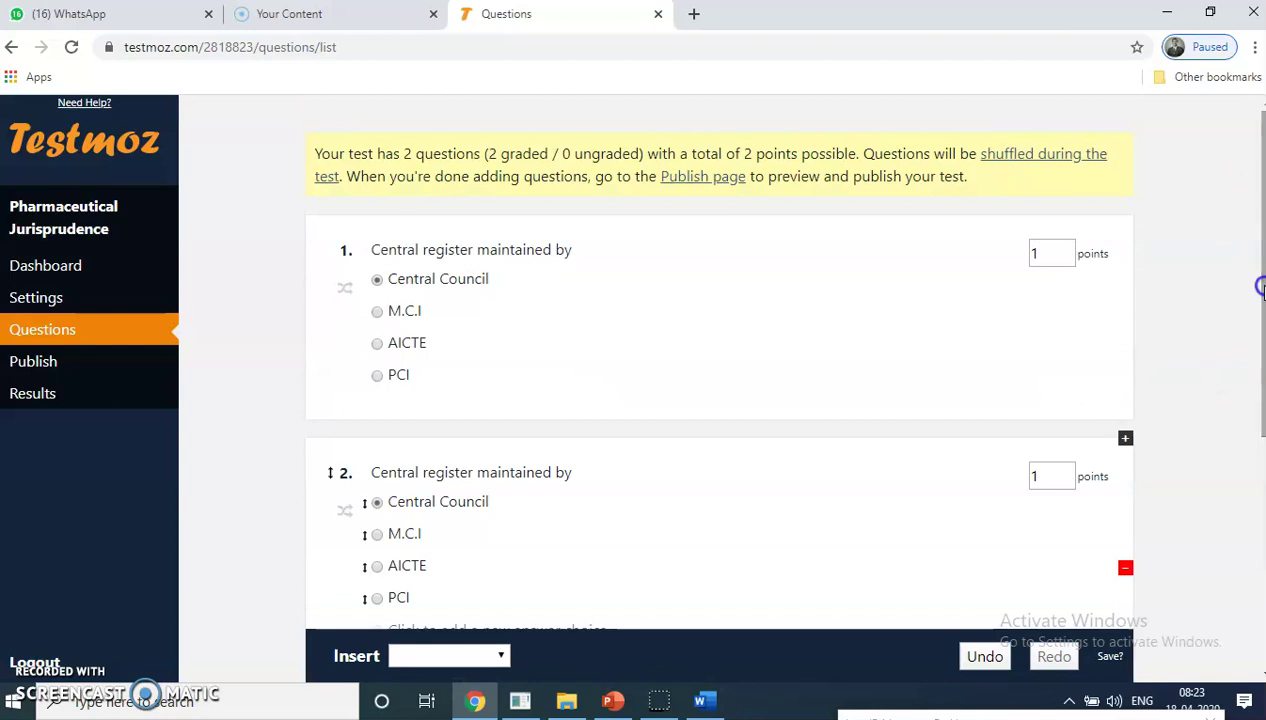
{"action": "scroll", "coordinate": [1240, 280], "scroll_direction": "down", "scroll_amount": 2}
{"action": "scroll", "coordinate": [718, 390], "scroll_direction": "up", "scroll_amount": 3}
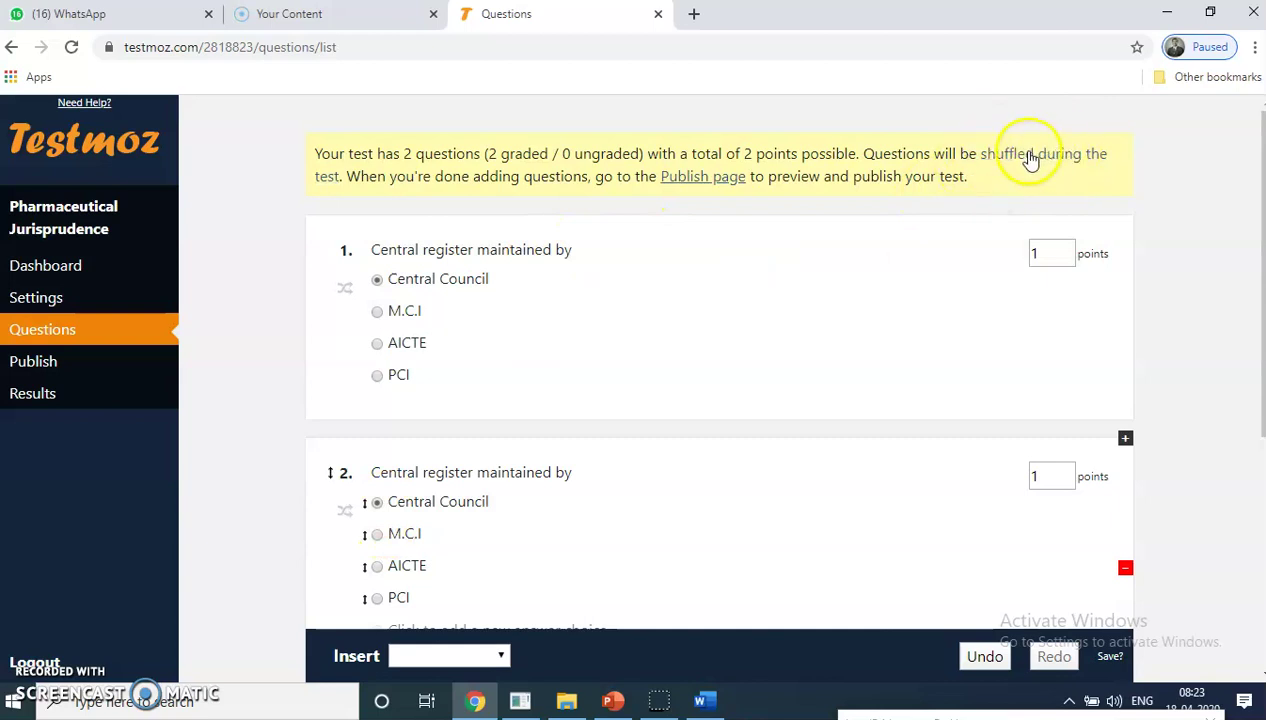
{"action": "left_click", "coordinate": [1030, 160]}
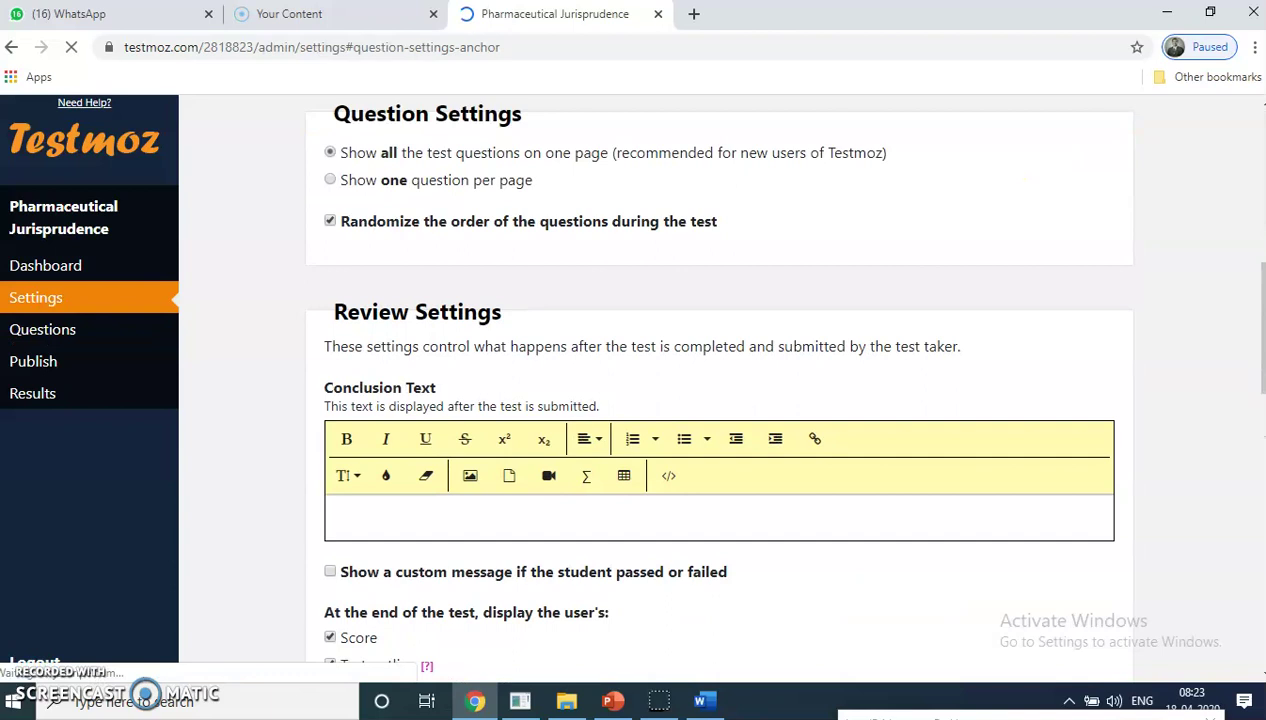
{"action": "left_click_drag", "start_coordinate": [1255, 290], "coordinate": [1248, 72]}
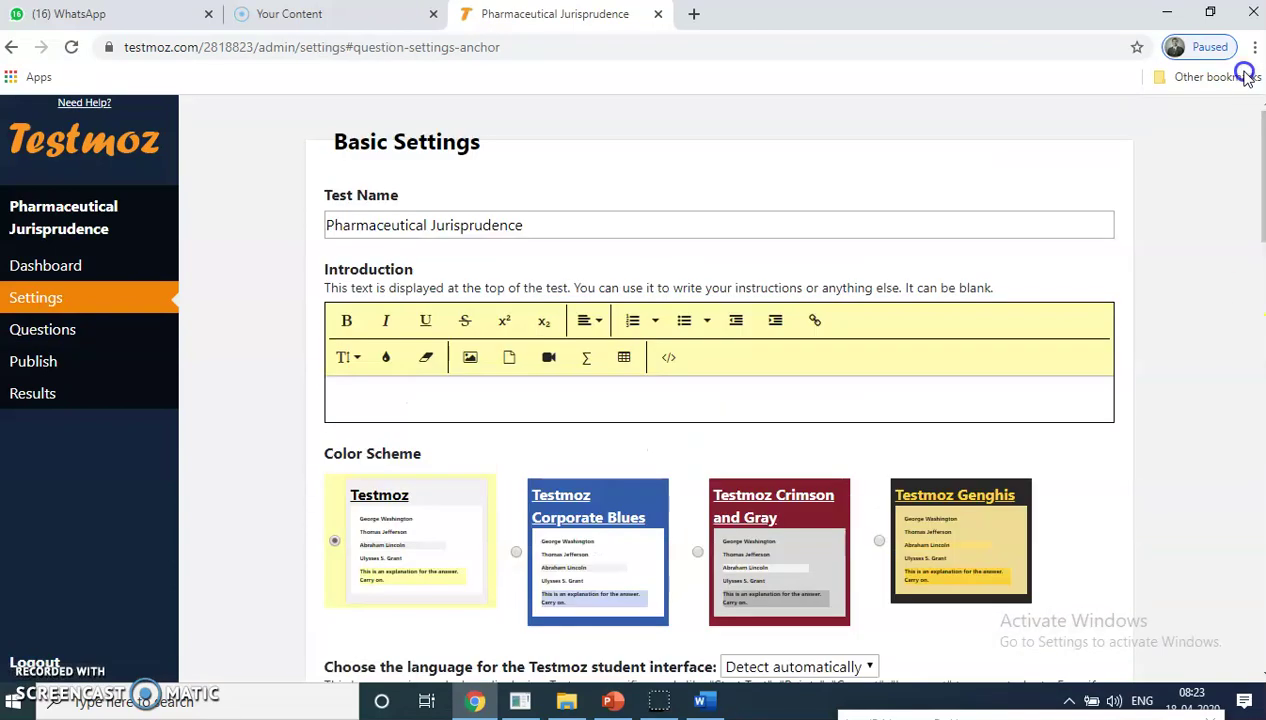
{"action": "left_click", "coordinate": [9, 47]}
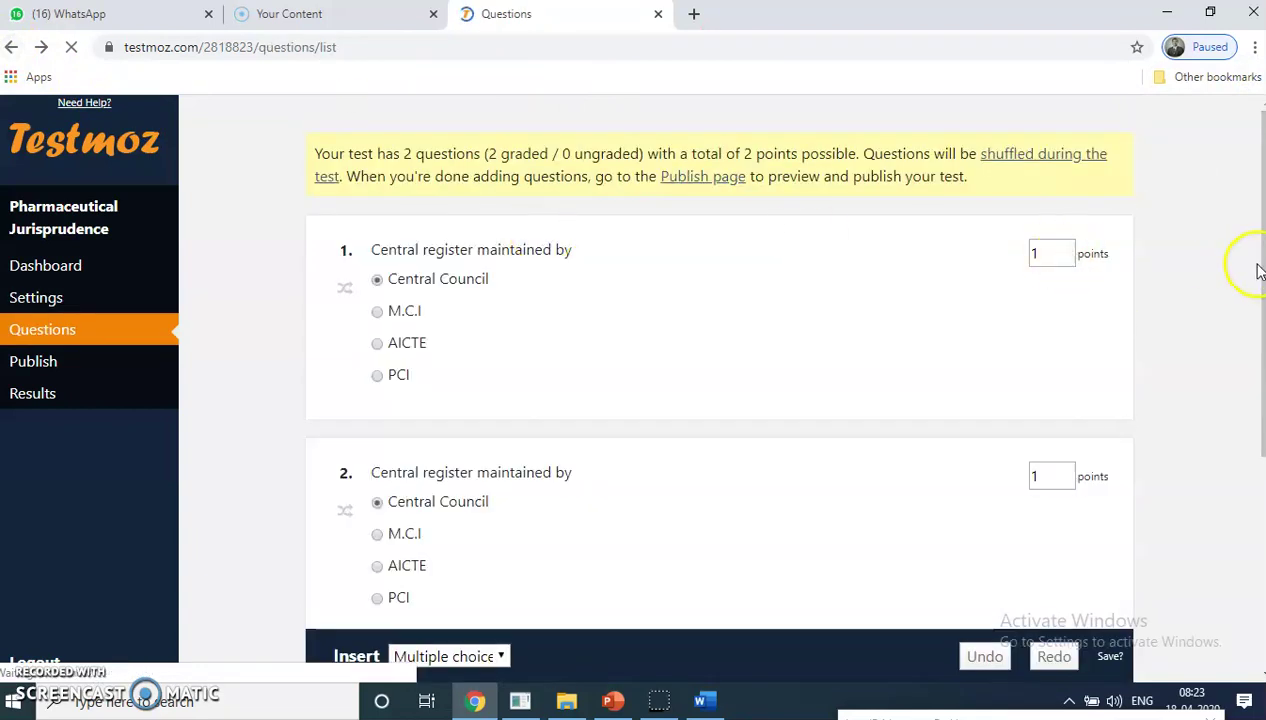
{"action": "left_click_drag", "start_coordinate": [1259, 270], "coordinate": [1259, 390]}
{"action": "scroll", "coordinate": [1235, 220], "scroll_direction": "up", "scroll_amount": 2}
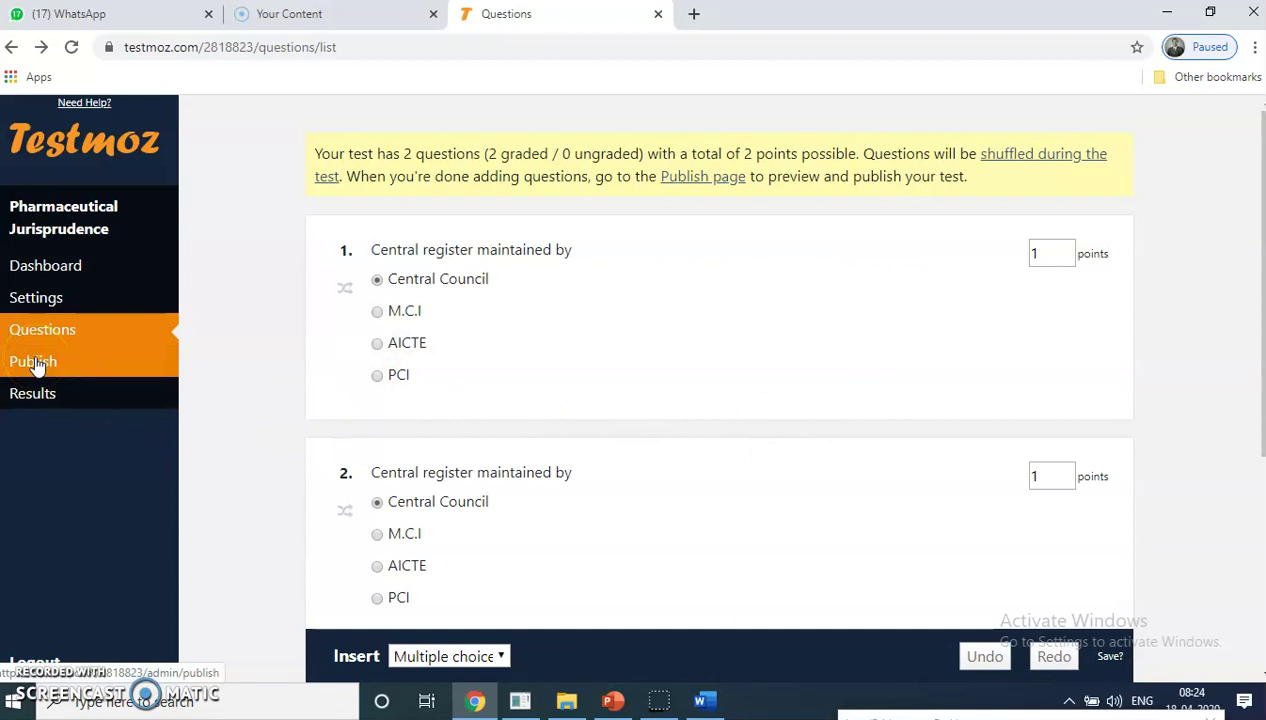
{"action": "left_click", "coordinate": [36, 364]}
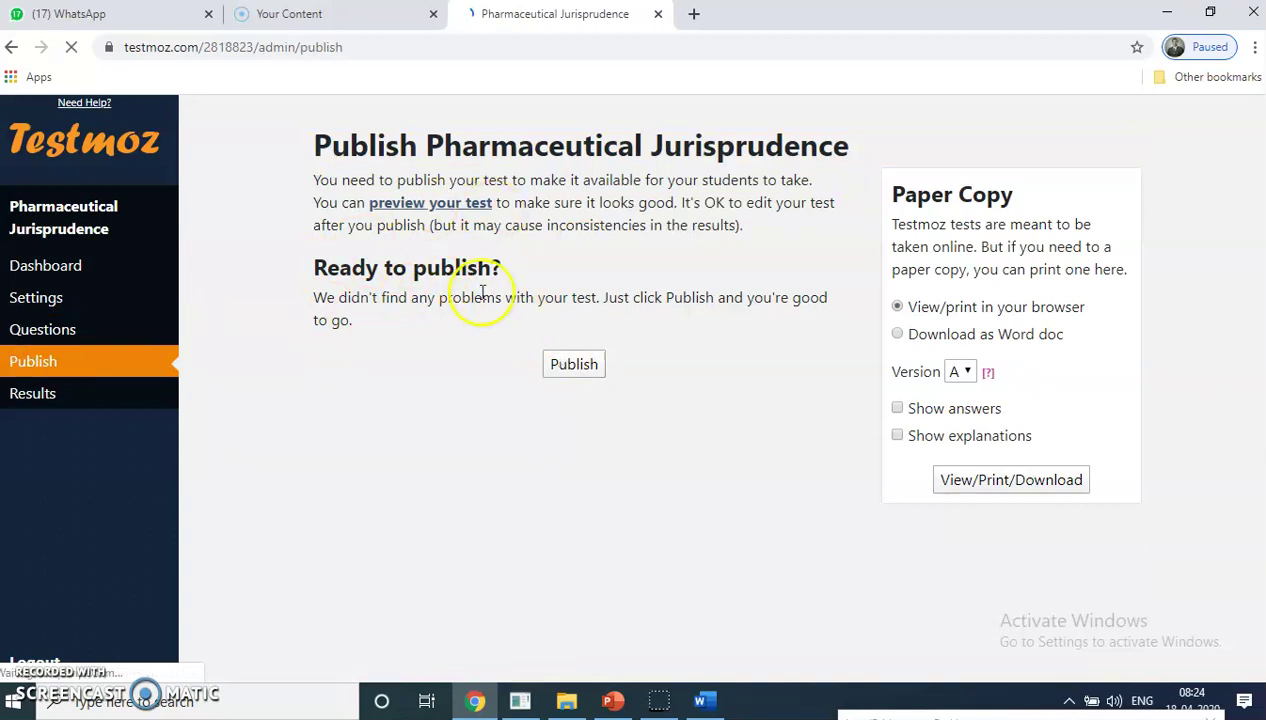
Preview the test, answer Central Council for both questions, and submit for a 100% (2/2) score
{"action": "left_click", "coordinate": [409, 212]}
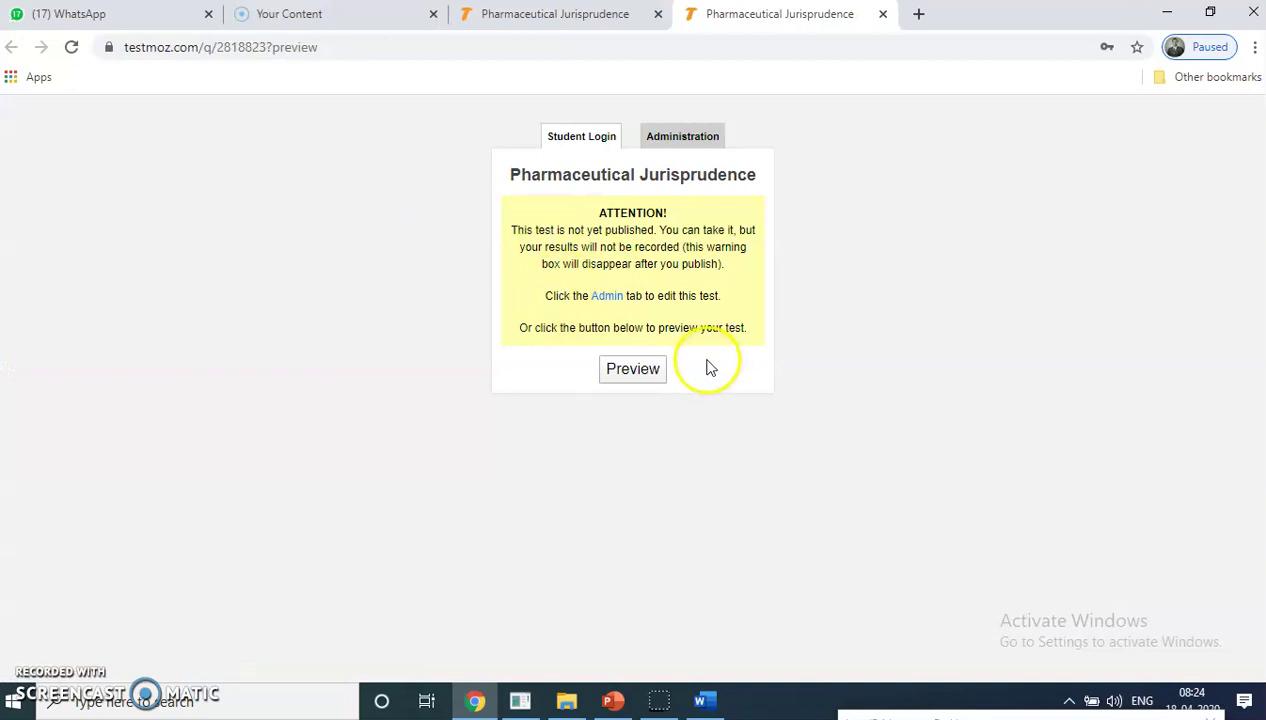
{"action": "left_click", "coordinate": [632, 371]}
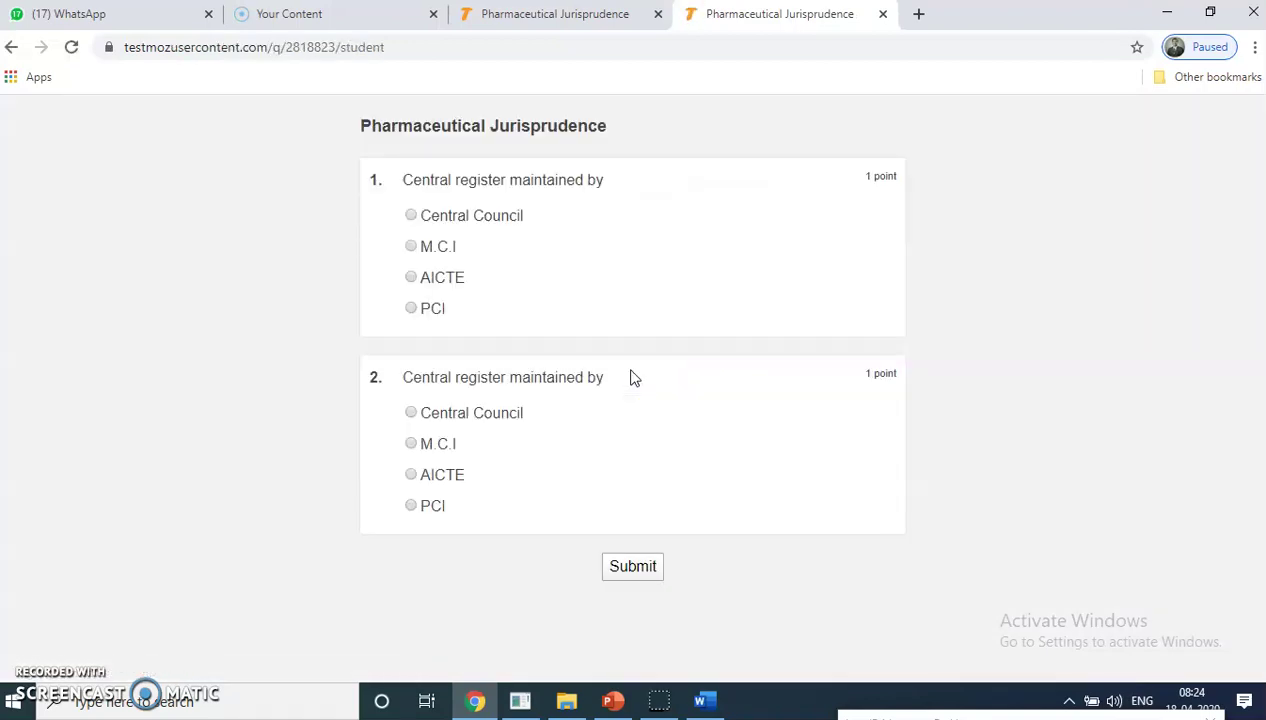
{"action": "left_click", "coordinate": [411, 215]}
{"action": "left_click", "coordinate": [411, 412]}
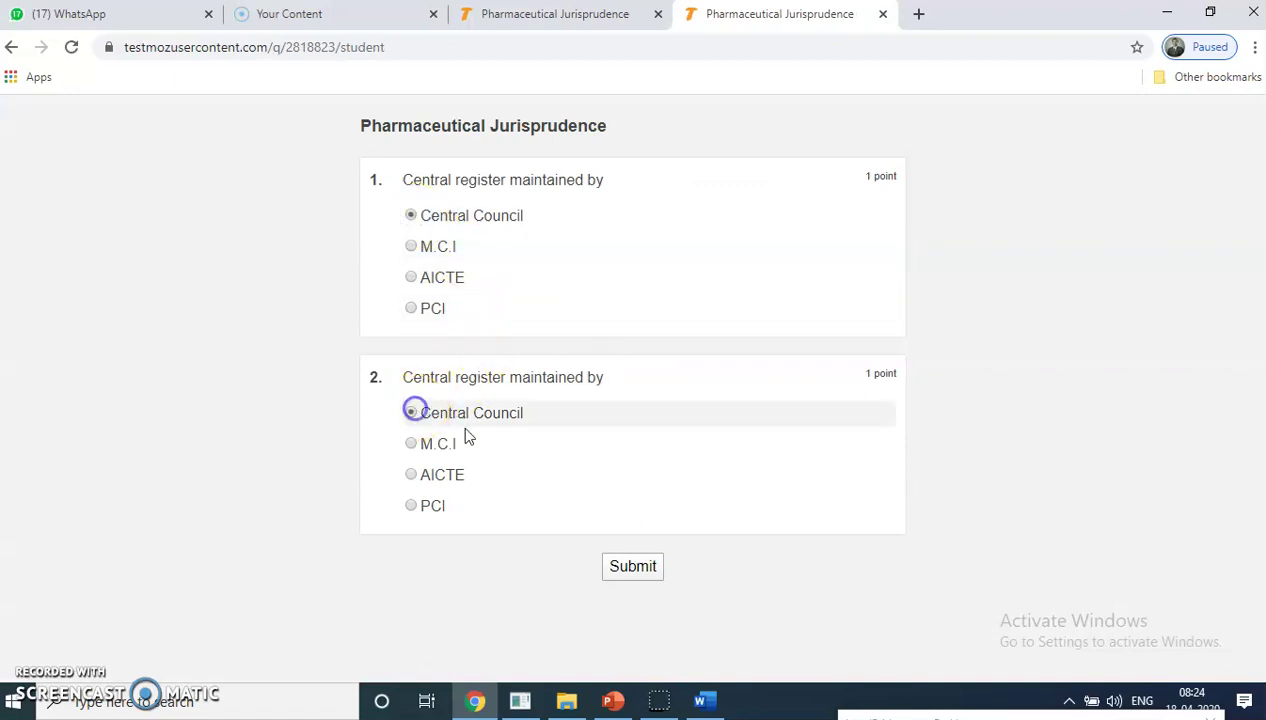
{"action": "left_click", "coordinate": [632, 566]}
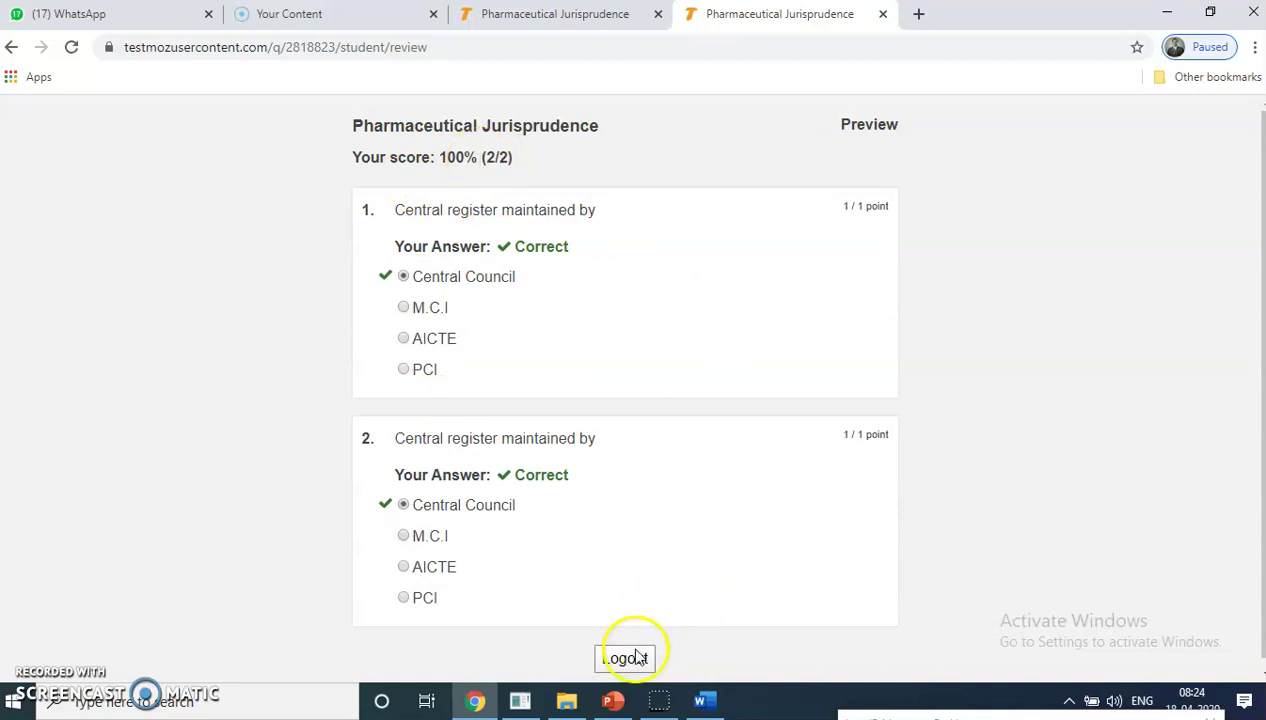
{"action": "left_click", "coordinate": [563, 16]}
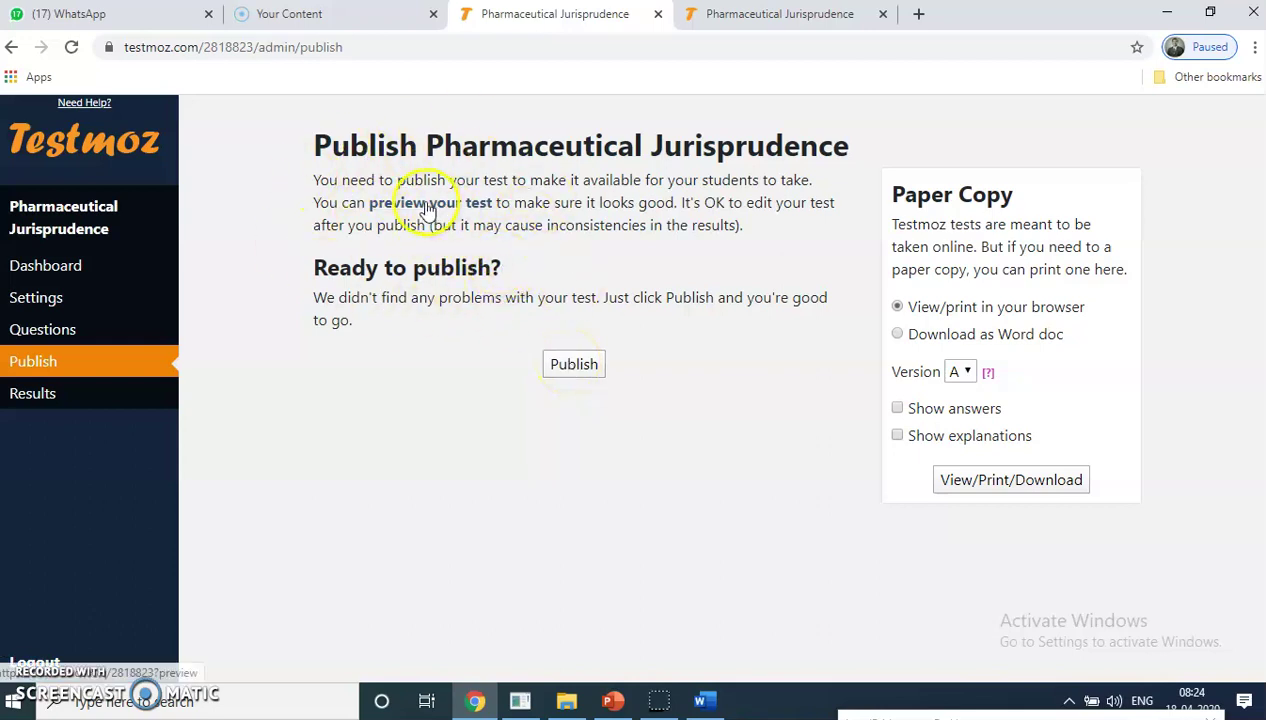
Publish the test, select its public address testmoz.com/2818823, and try choosing a scheduled date
{"action": "left_click", "coordinate": [568, 368]}
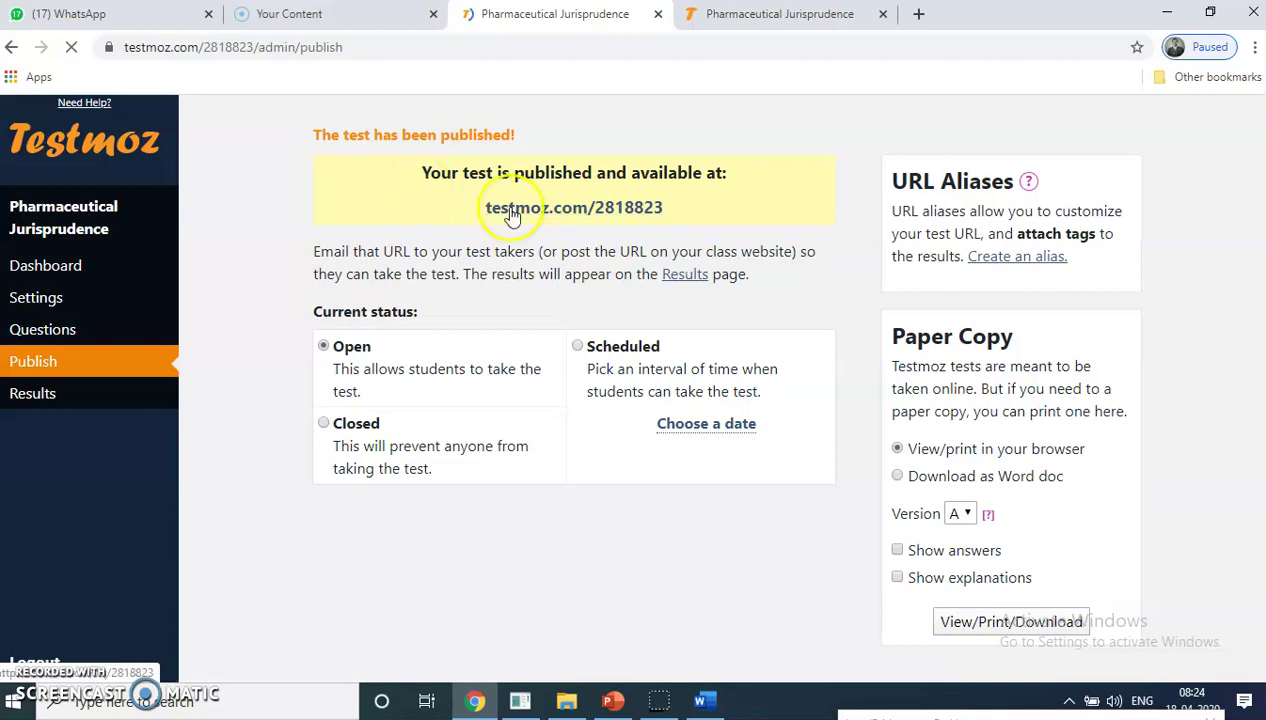
{"action": "left_click_drag", "start_coordinate": [486, 211], "coordinate": [672, 218]}
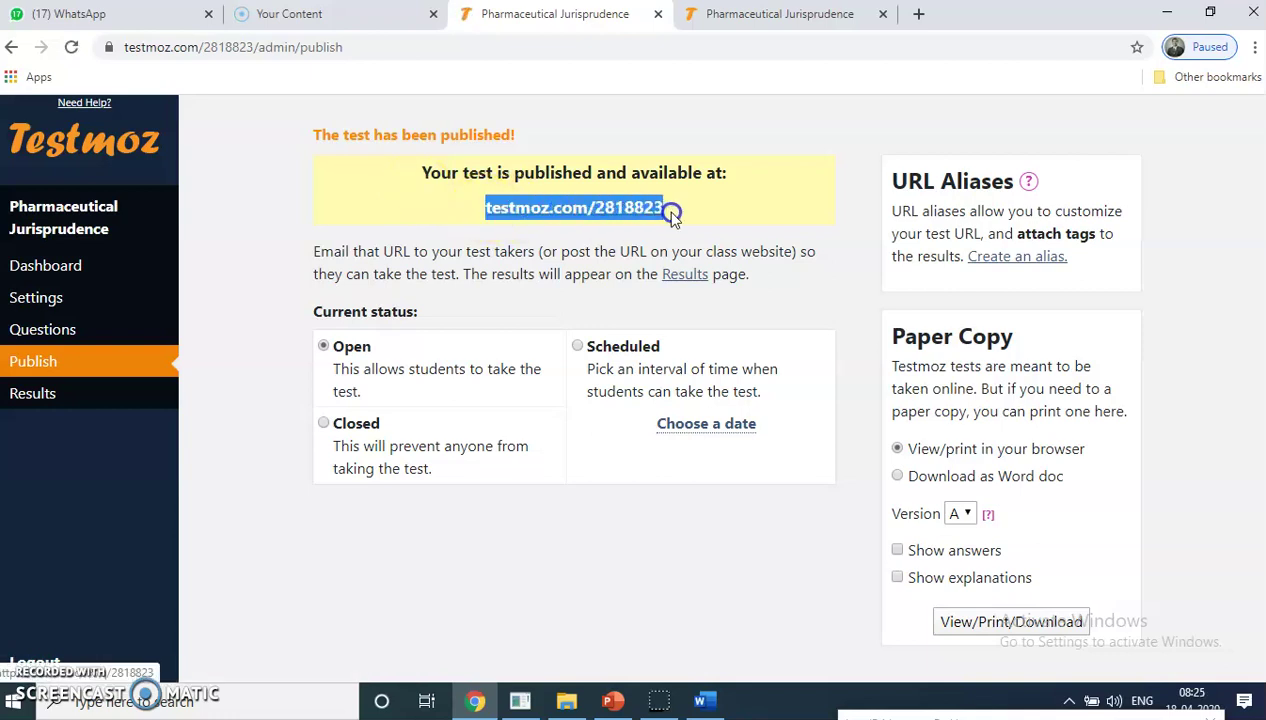
{"action": "scroll", "coordinate": [672, 215], "scroll_direction": "down", "scroll_amount": 1}
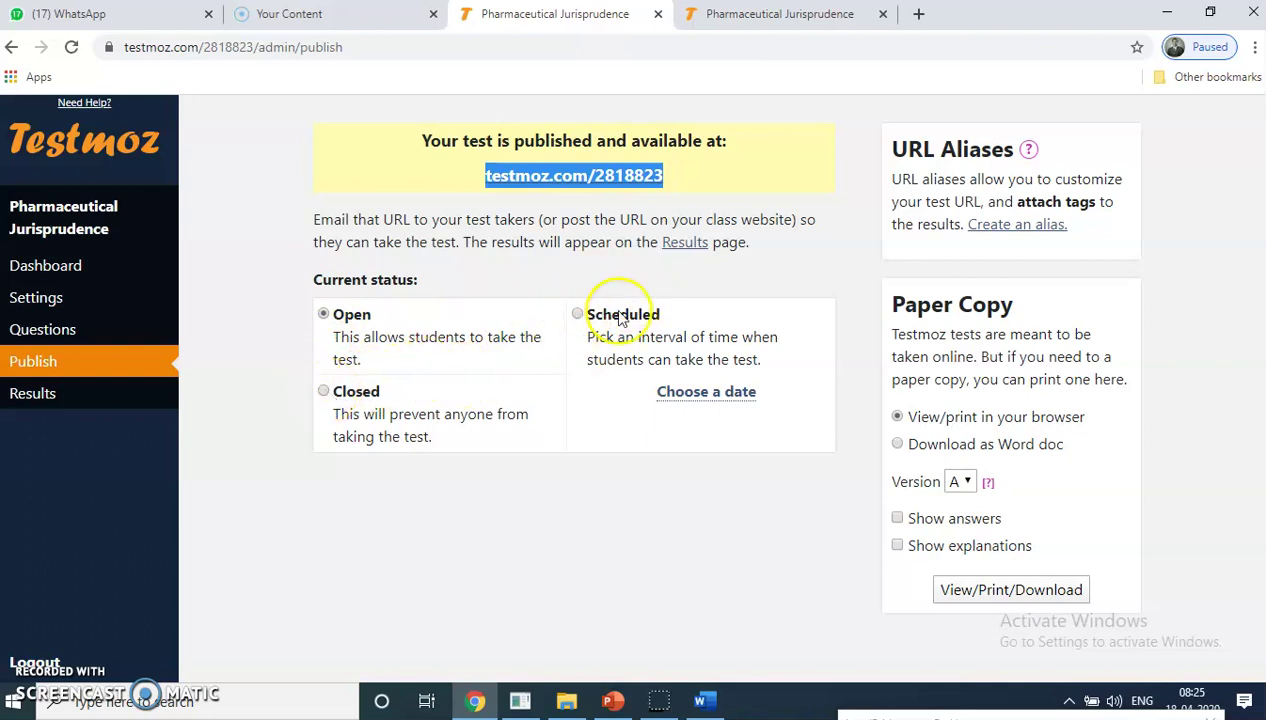
{"action": "left_click", "coordinate": [685, 393]}
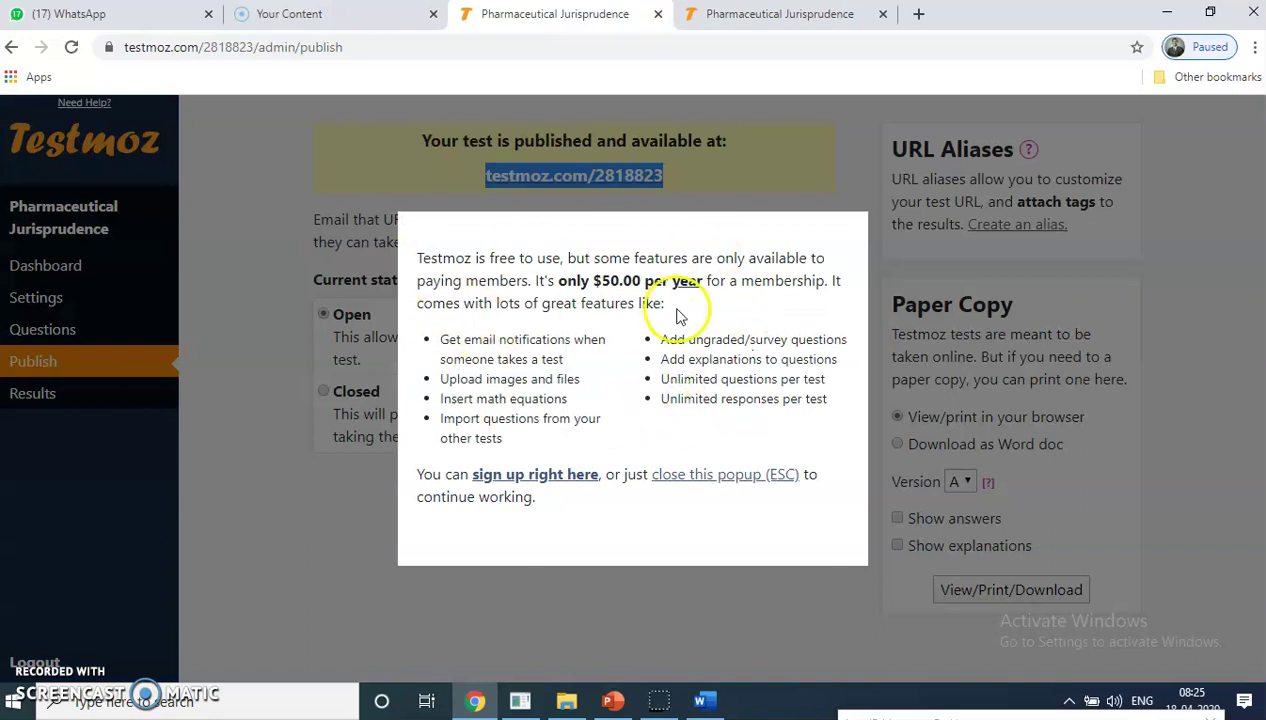
Dismiss the membership offer and view the test's Results page, which shows no attempts yet
{"action": "left_click", "coordinate": [718, 478]}
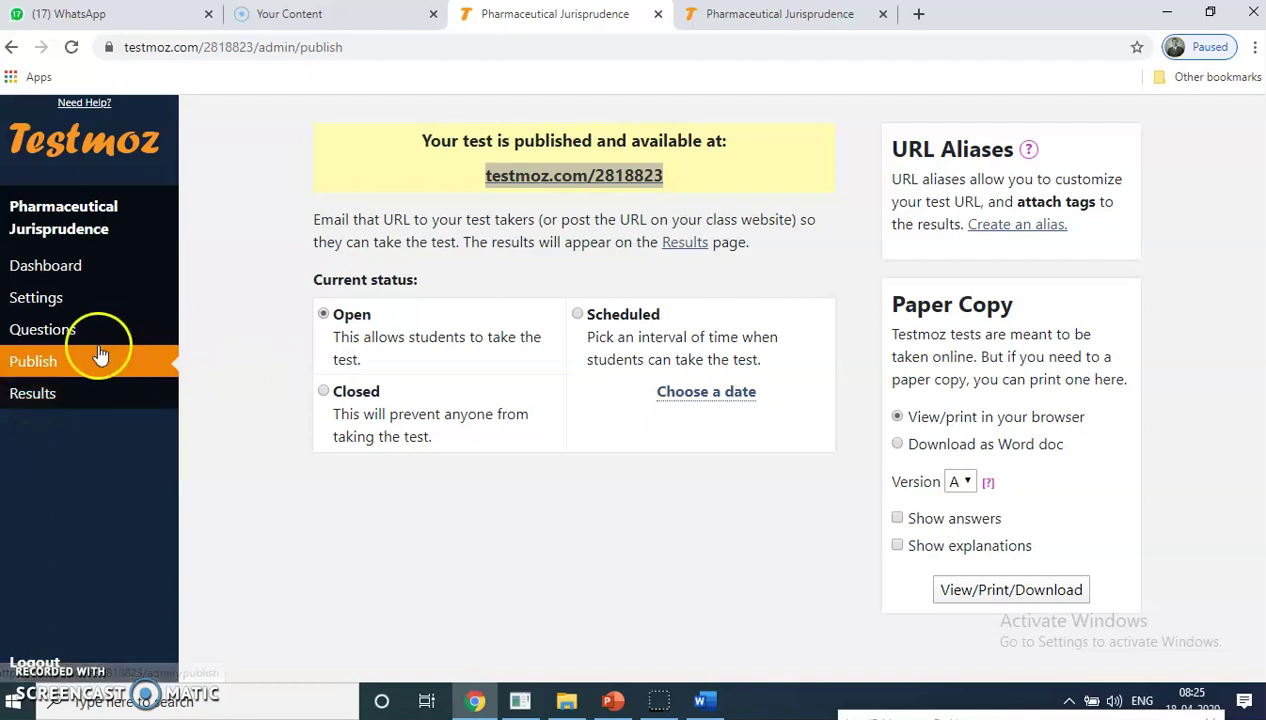
{"action": "left_click", "coordinate": [32, 396]}
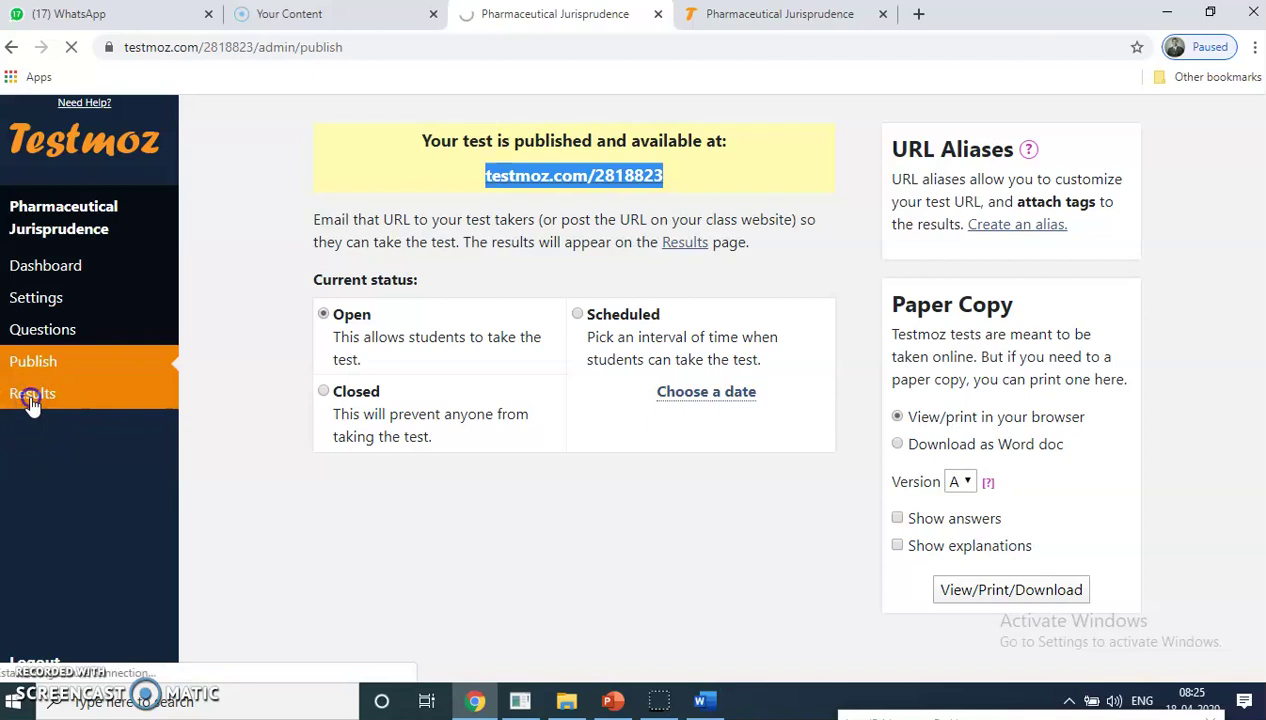